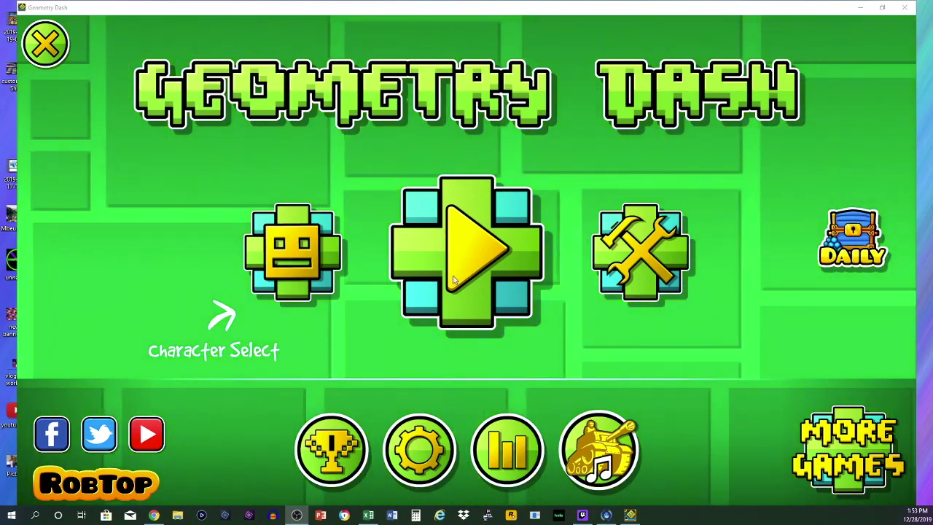
Go from the main menu into level selection and launch Stereo Madness.
left_click(453, 279)
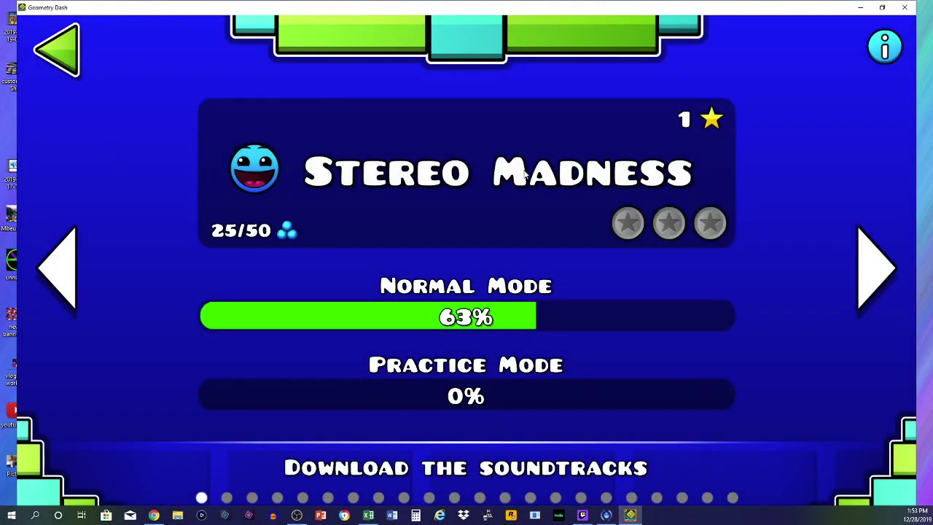
left_click(524, 174)
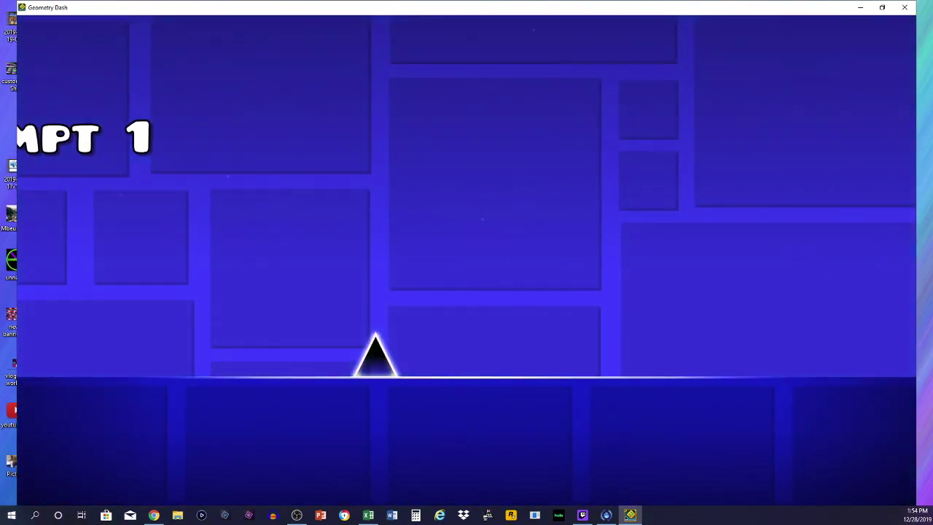
Jump the cube over the opening spikes and across the pillar tops.
key("space")
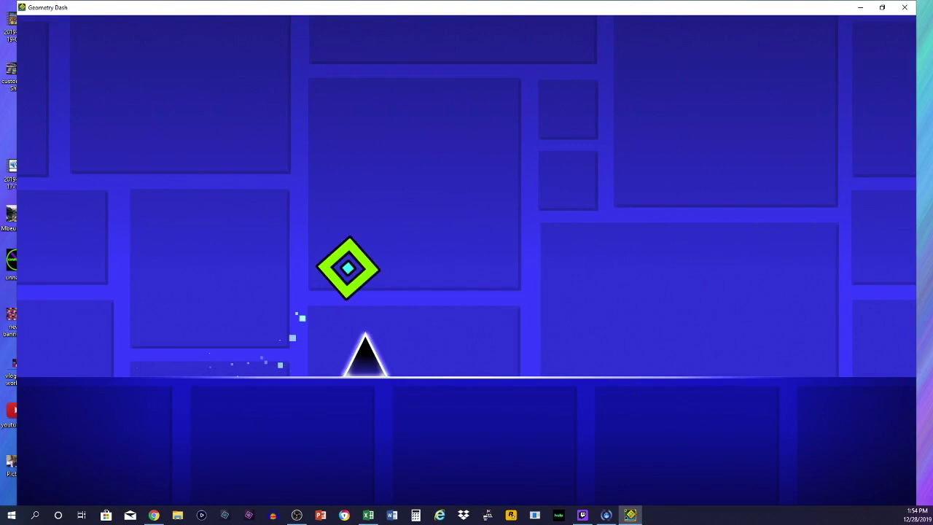
key("space")
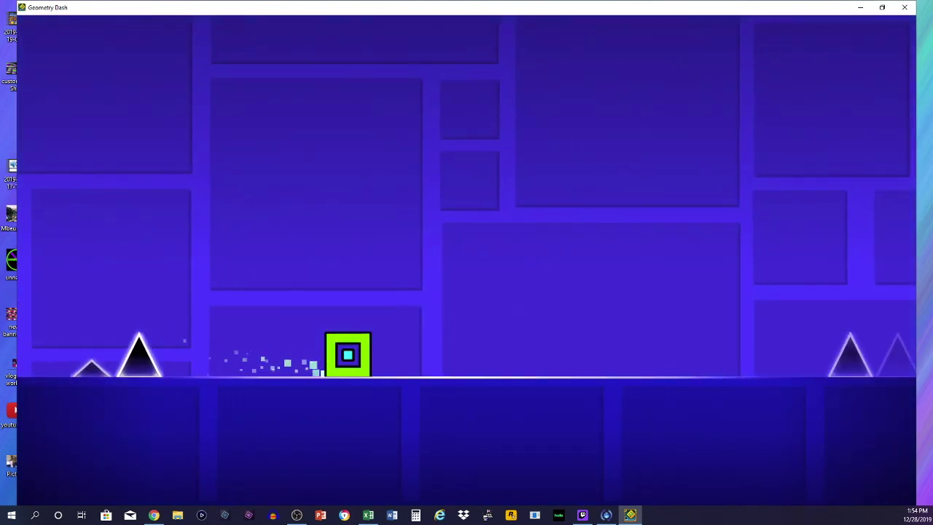
key("space")
key("space")
key("space")
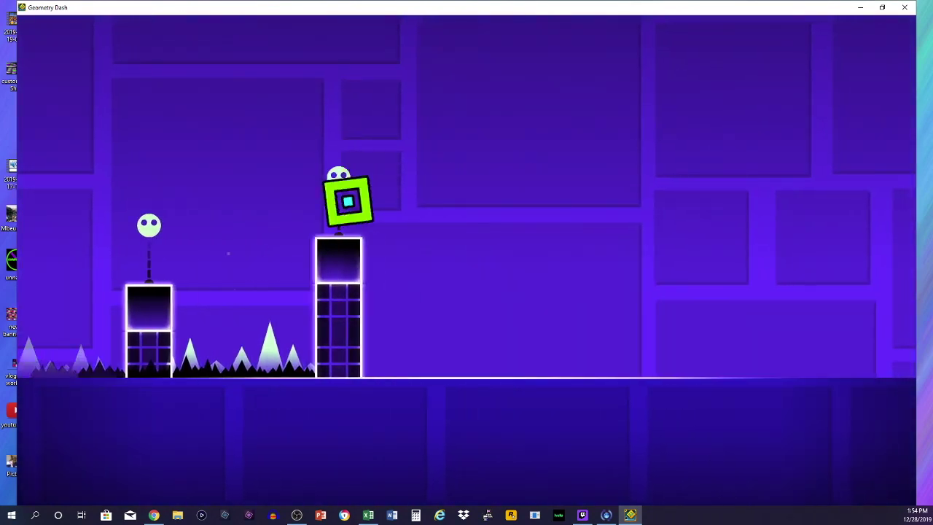
key("space")
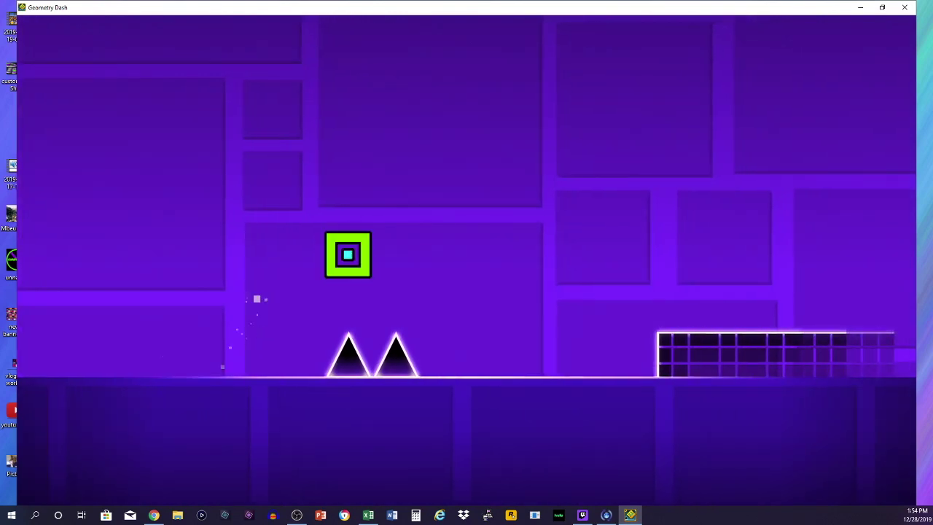
key("space")
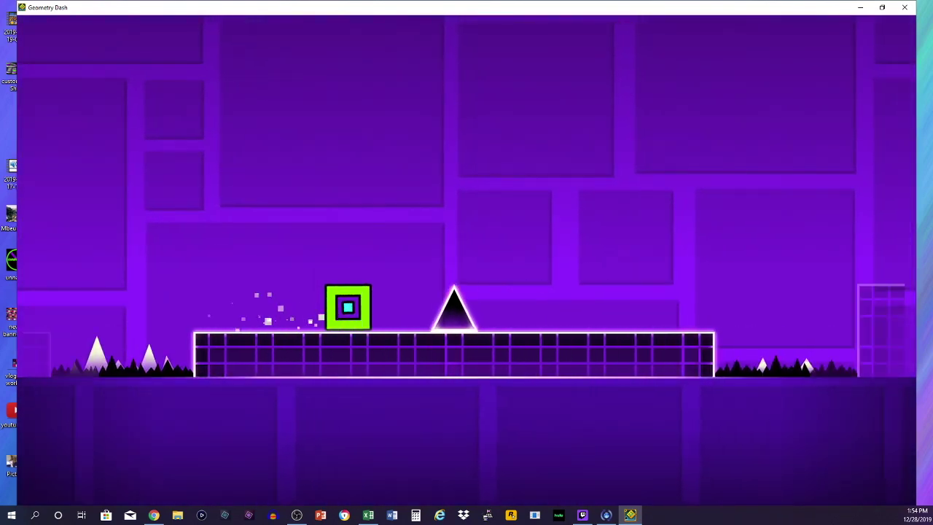
key("space")
key("space")
key("space")
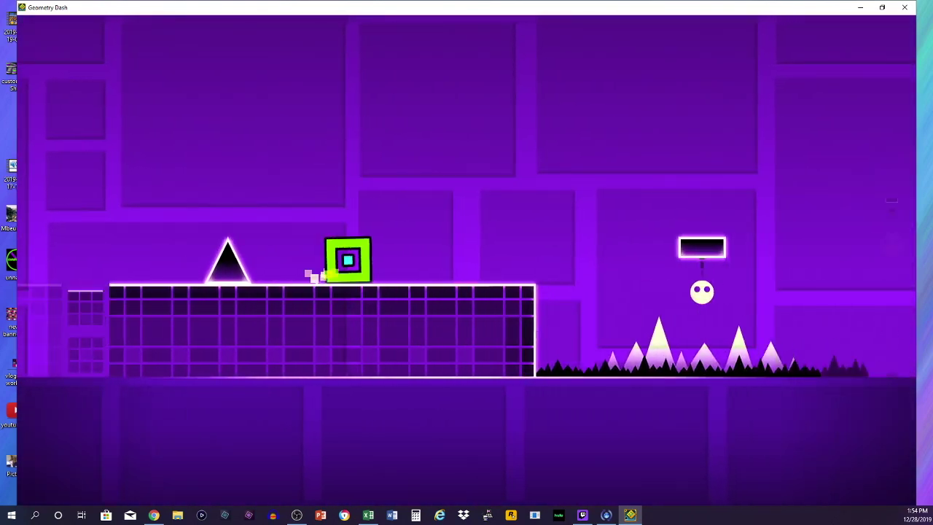
Clear the block ledge, hanging platforms and floating platform staircase.
key("space")
key("space")
key("space")
key("space")
key("space")
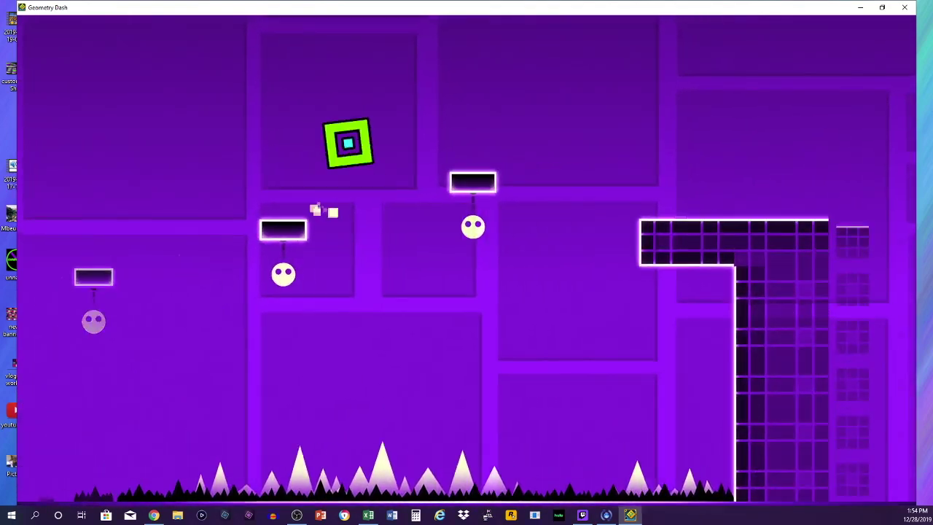
key("space")
key("space")
key("space")
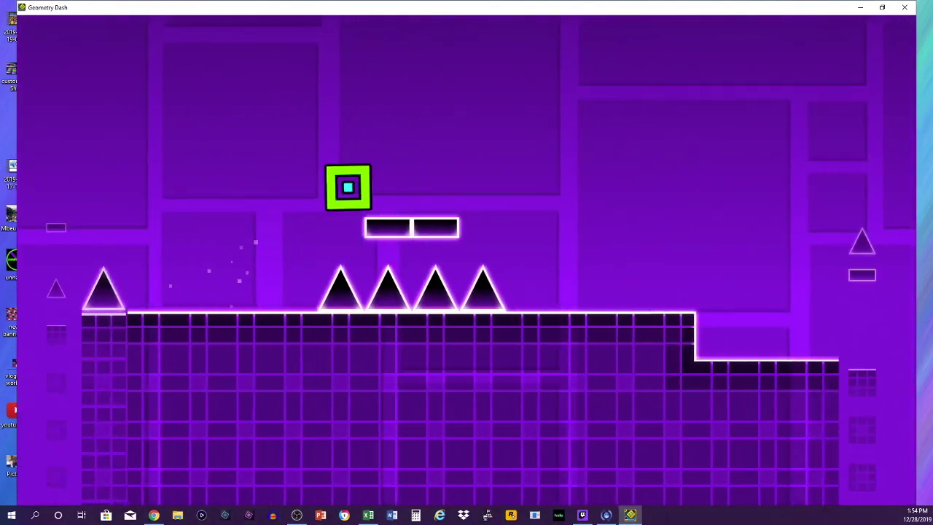
key("space")
key("space")
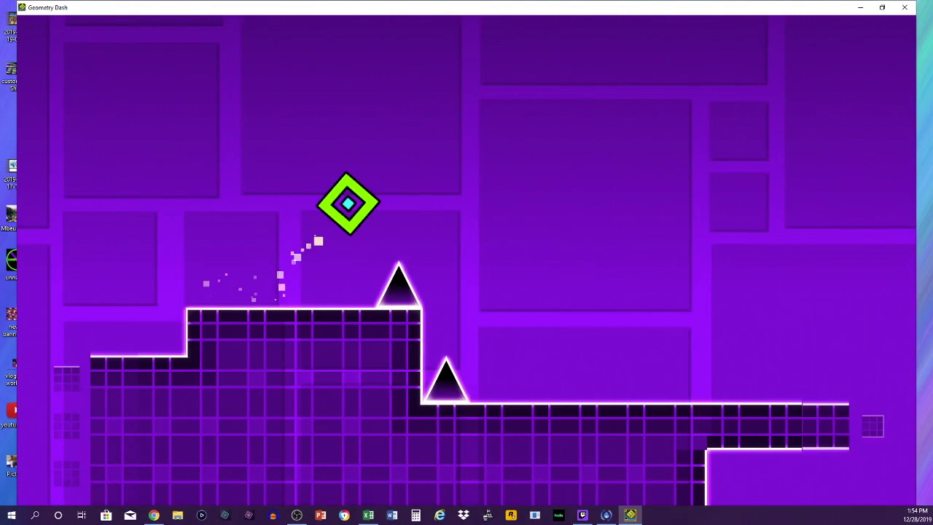
key("space")
key("space")
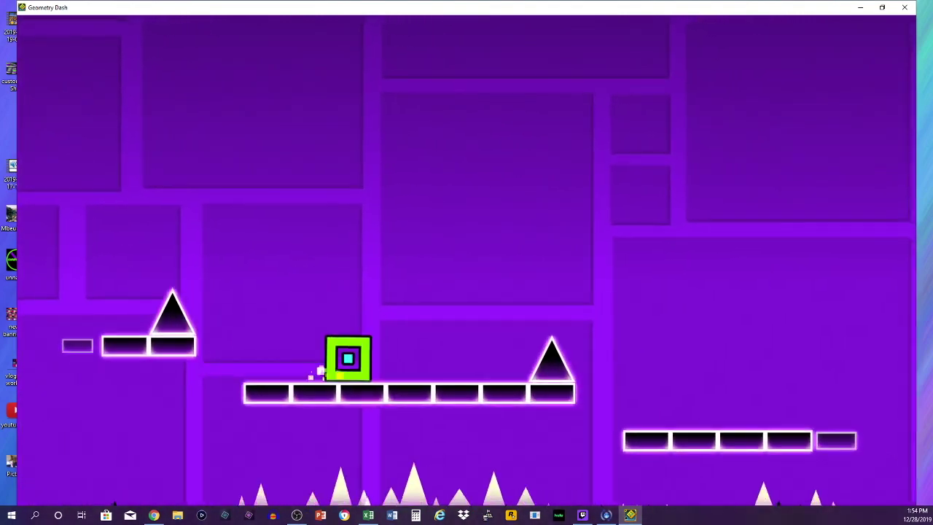
key("space")
key("space")
key("space")
key("space")
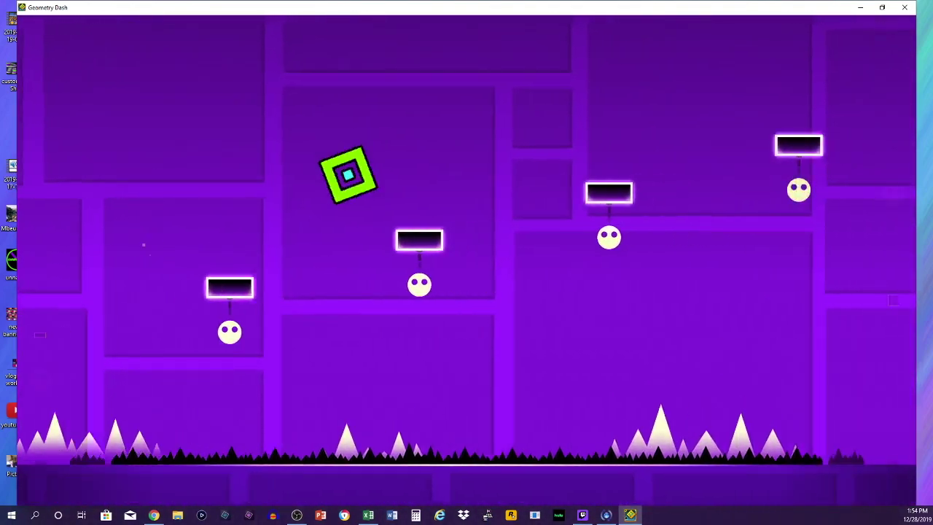
key("space")
key("space")
key("space")
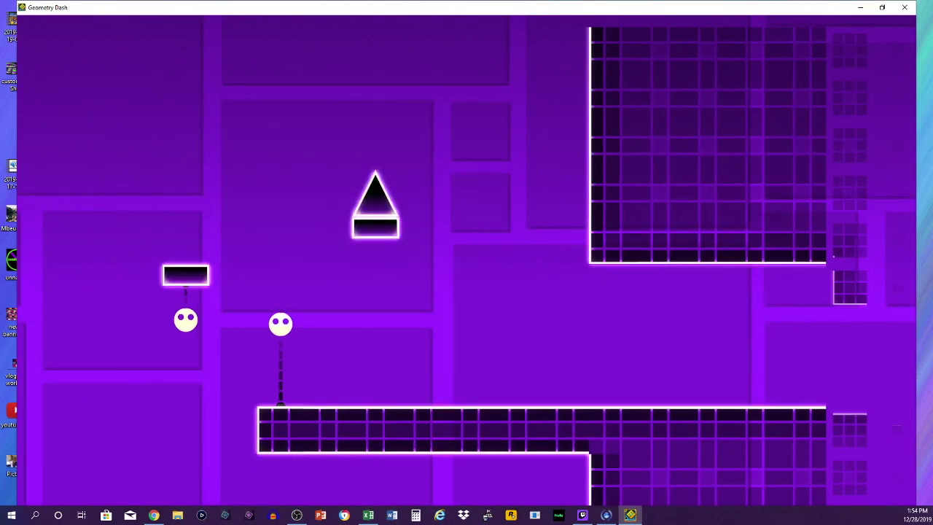
On a fresh attempt, clear the first spike, double spikes and next two spikes.
key("space")
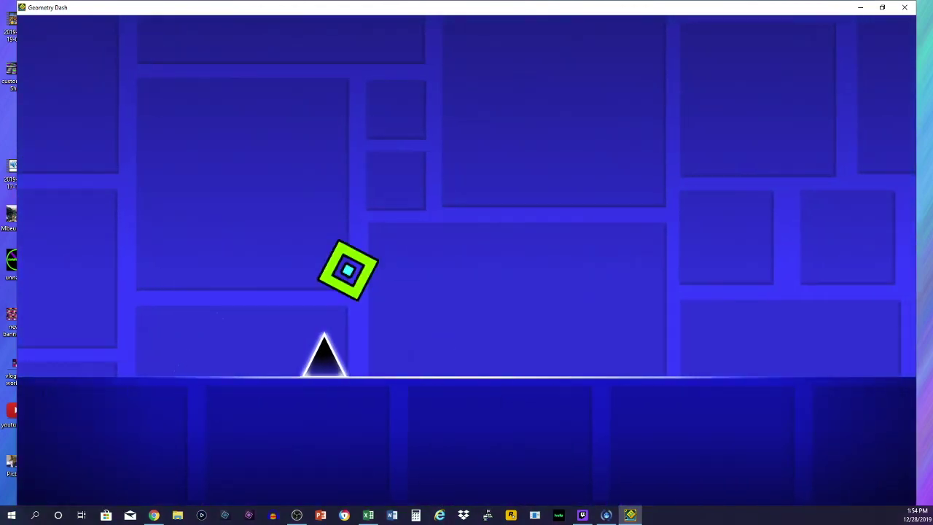
key("space")
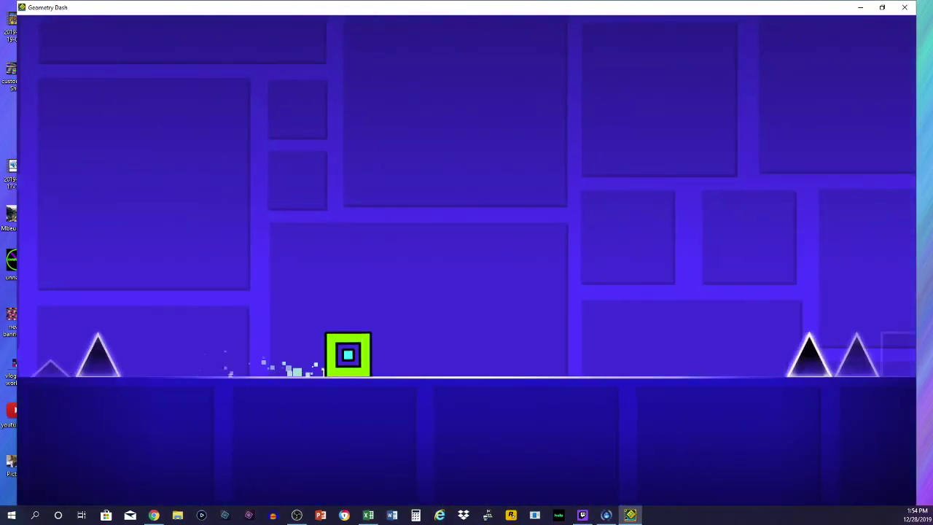
key("space")
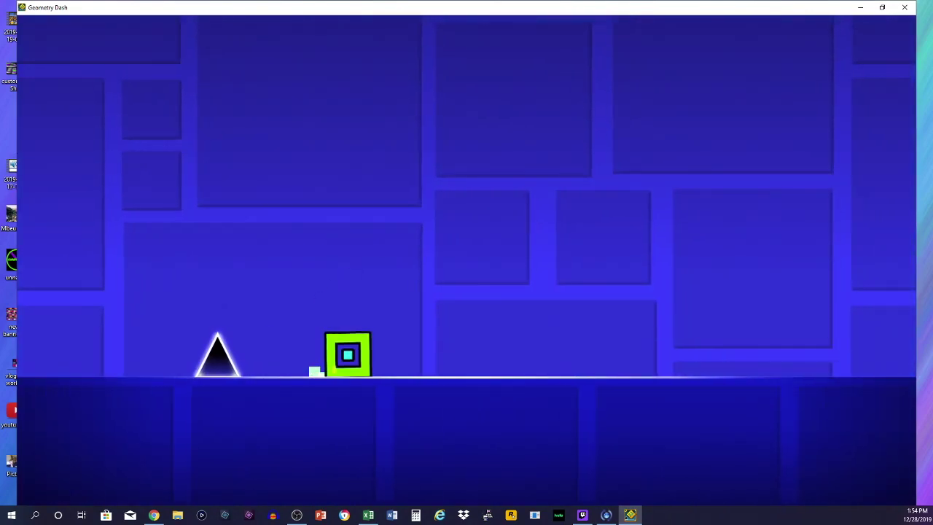
key("space")
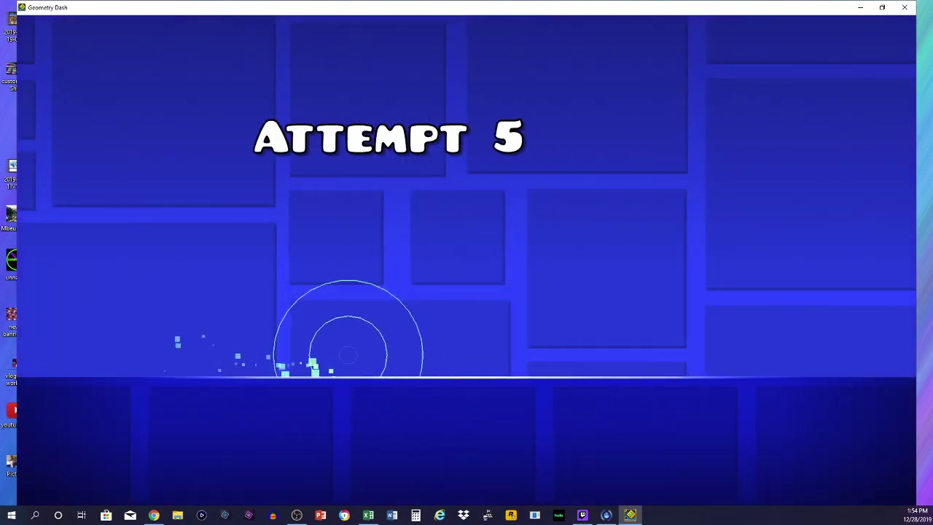
On attempt 5, pass the spikes and tall pillar, then climb the hanging platforms.
key("space")
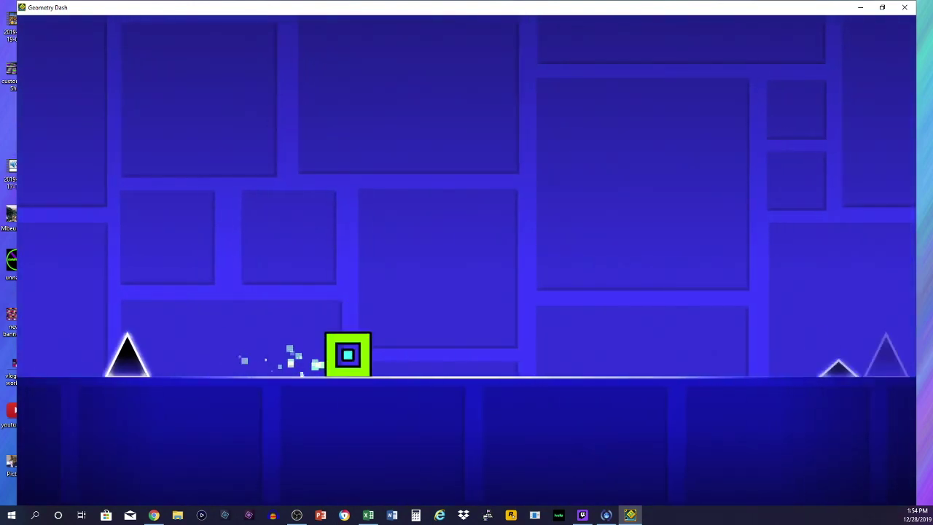
key("space")
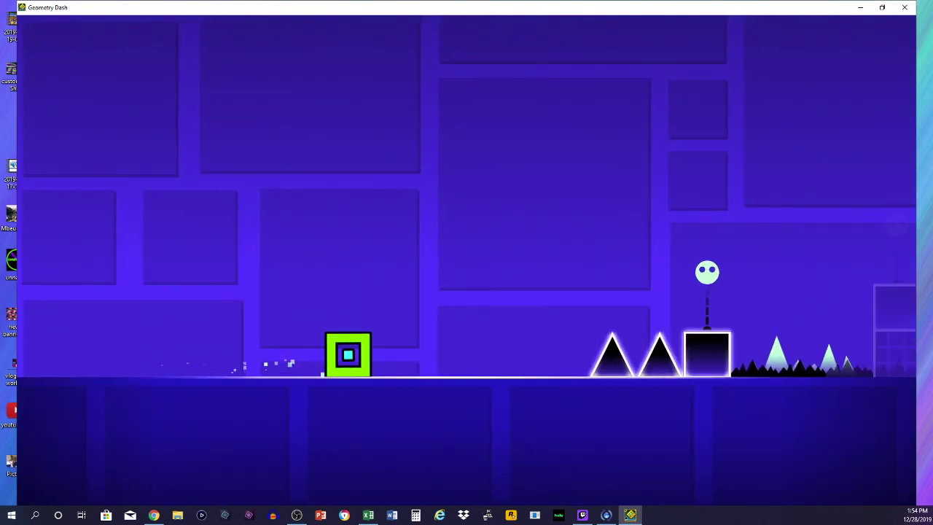
key("space")
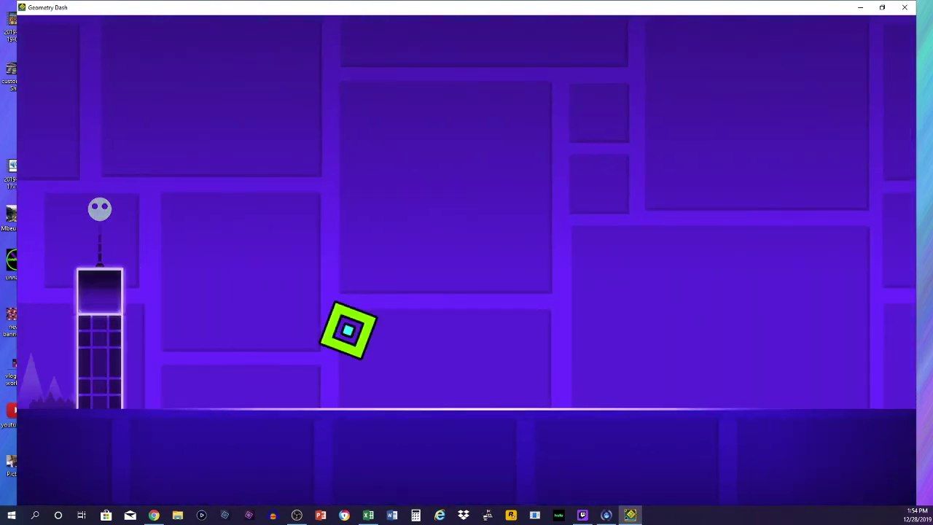
key("space")
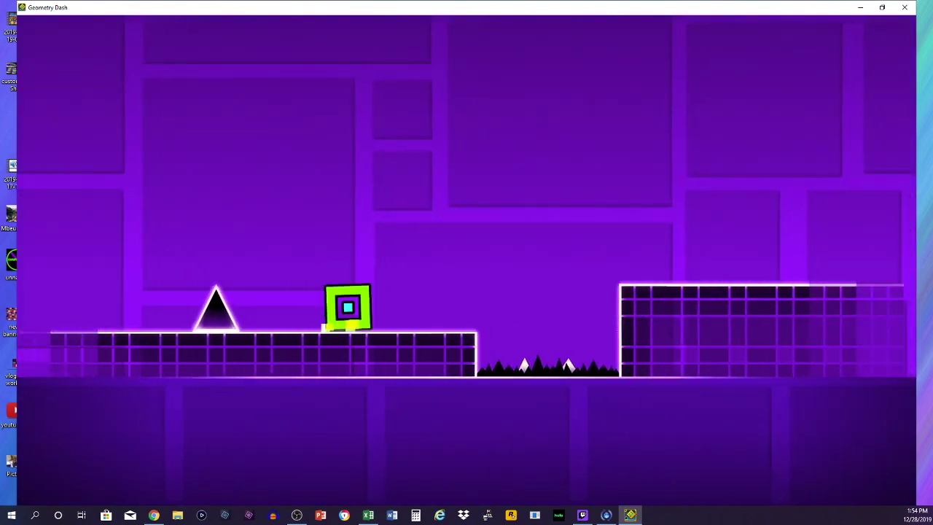
key("space")
key("space")
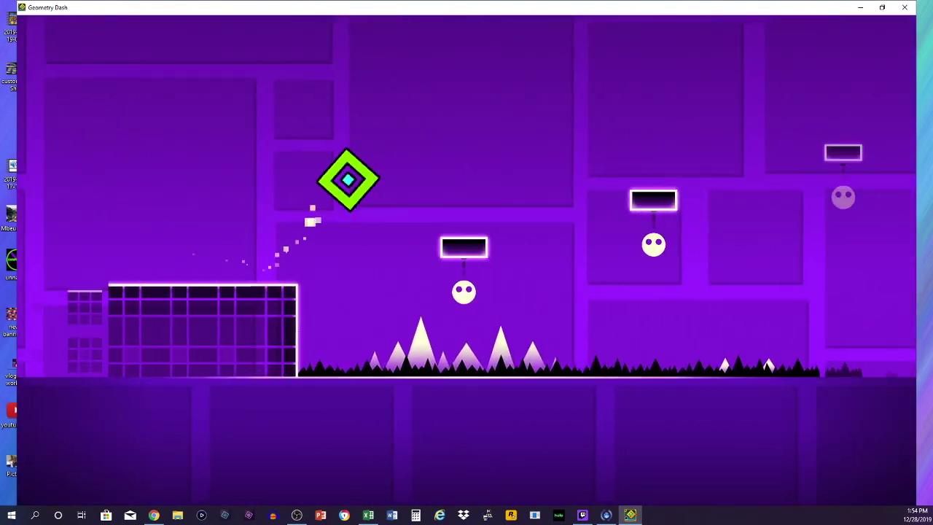
key("space")
key("space")
key("space")
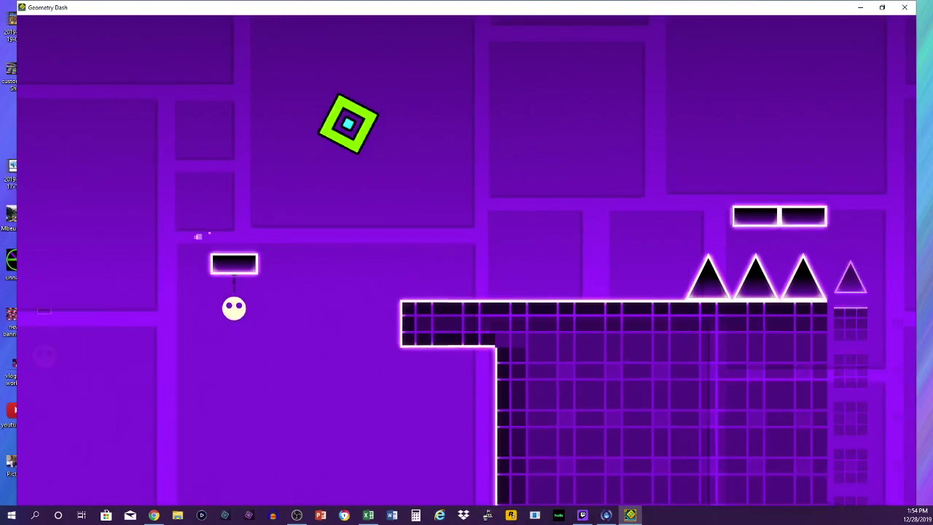
key("space")
key("space")
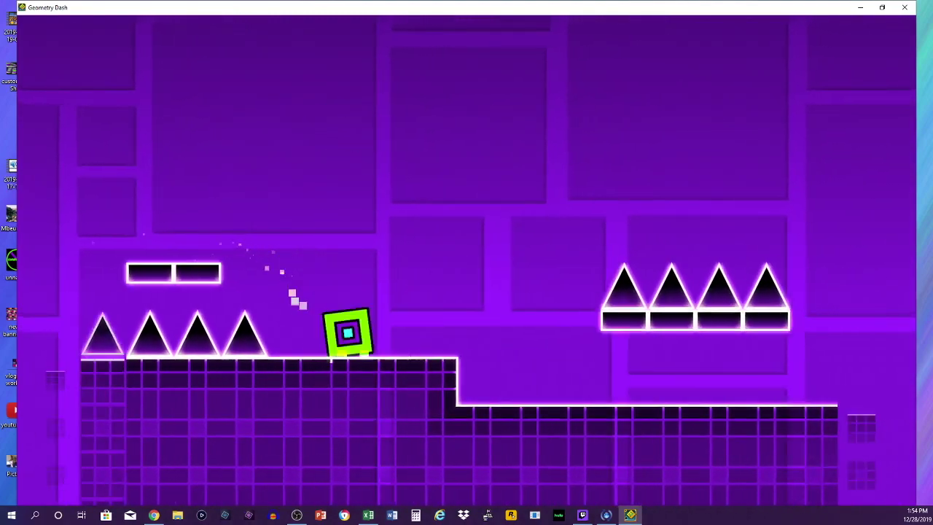
key("space")
key("space")
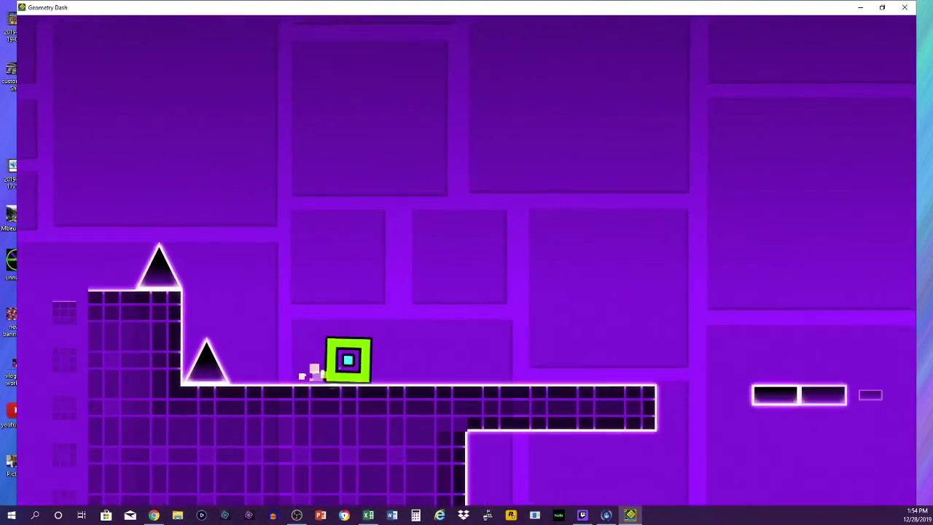
key("space")
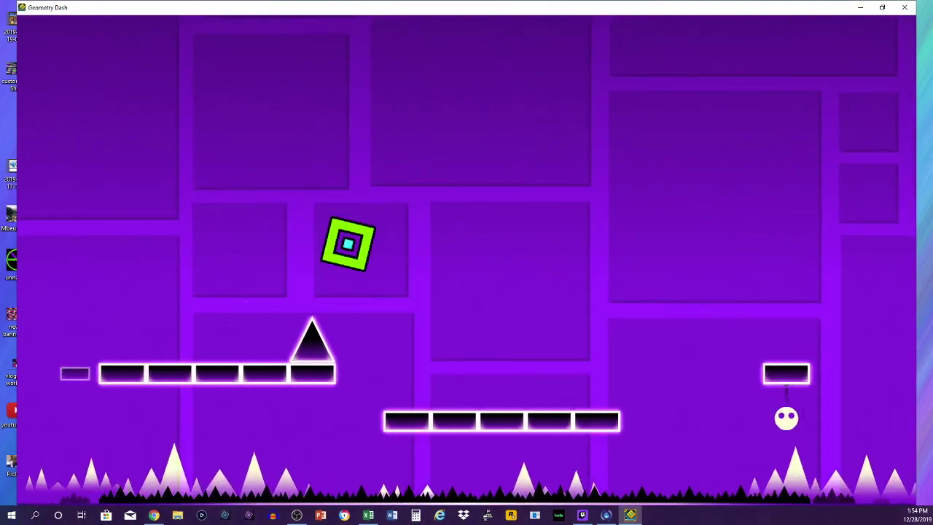
key("space")
key("space")
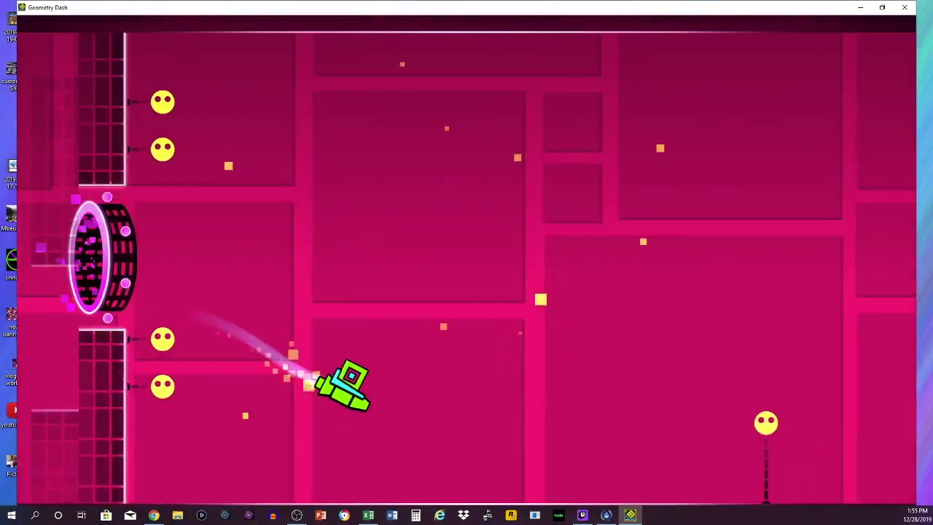
Fly the ship through the spiked corridors and into the cube portal.
key("space")
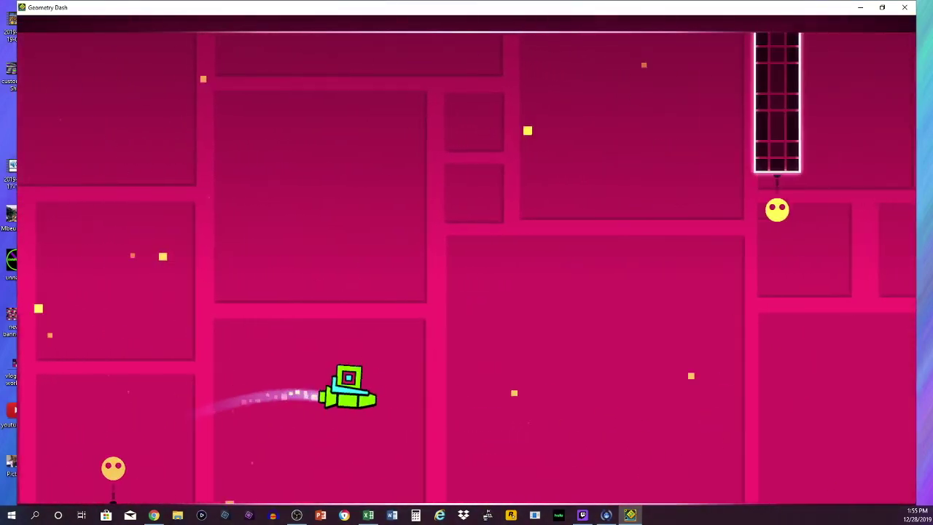
key("space")
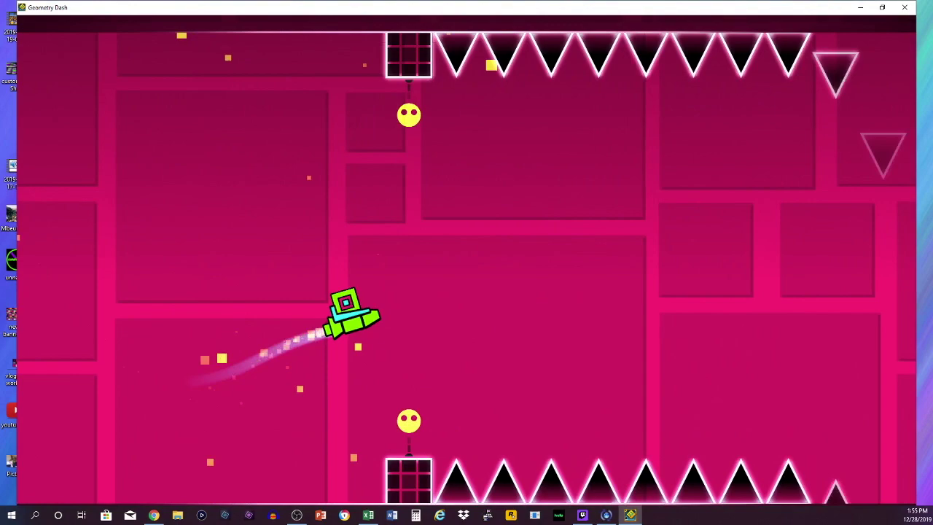
key("space")
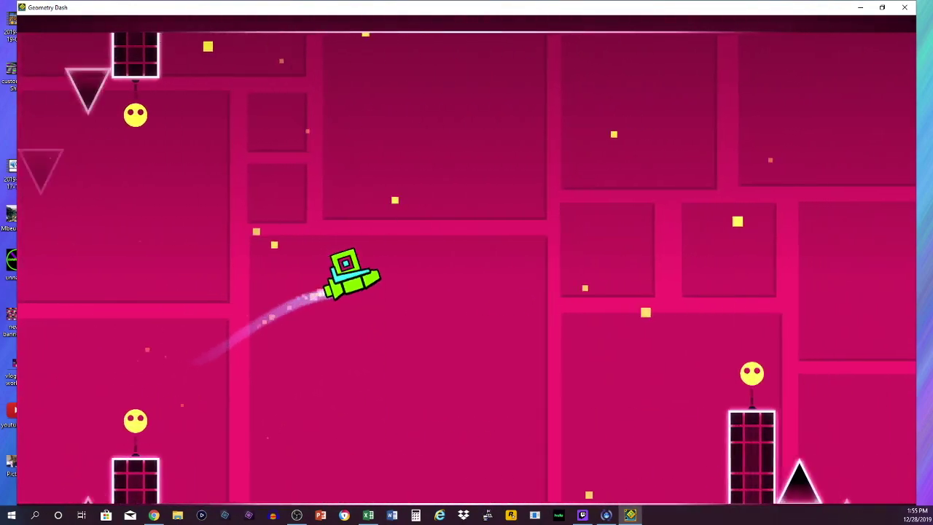
key("space")
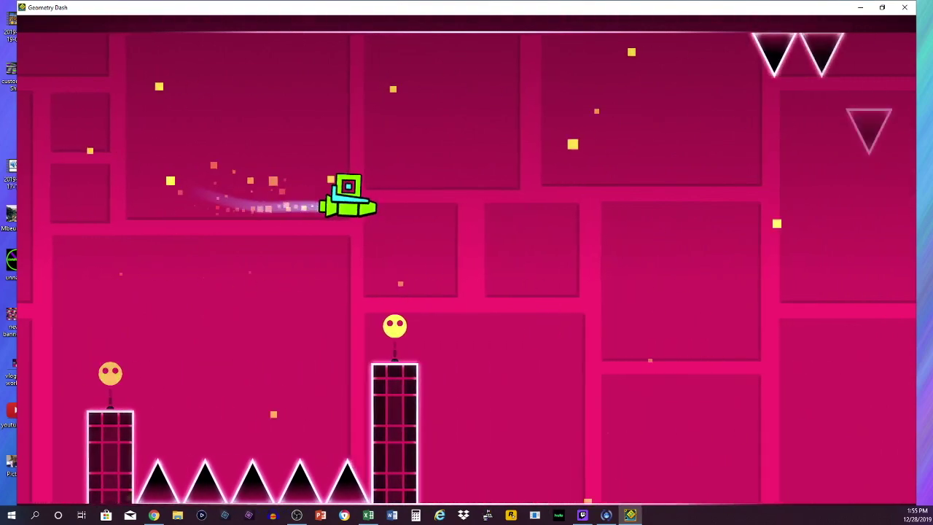
key("space")
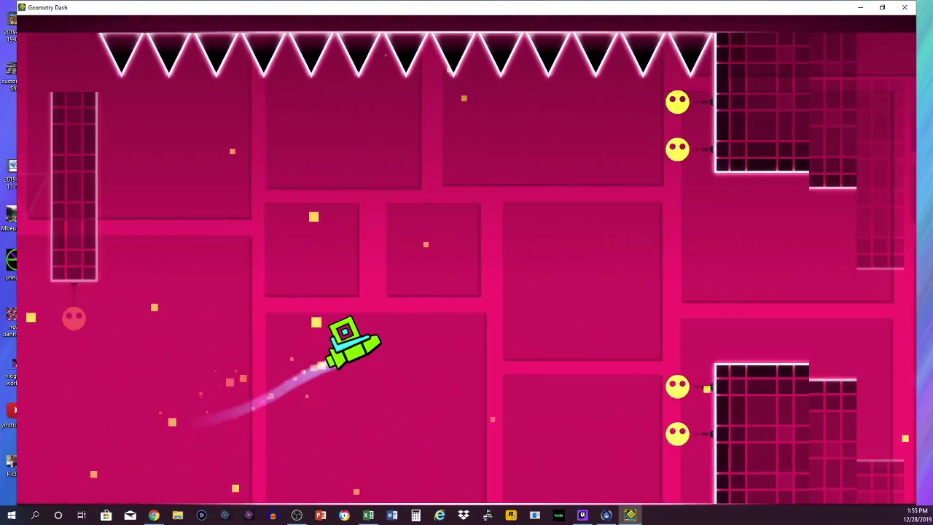
key("space")
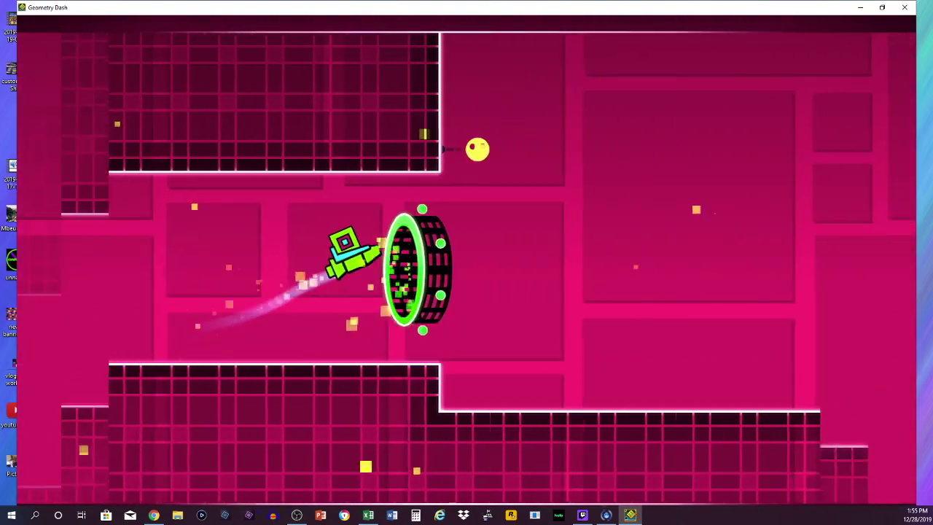
Jump the cube off the platform and across the row of pillars.
key("space")
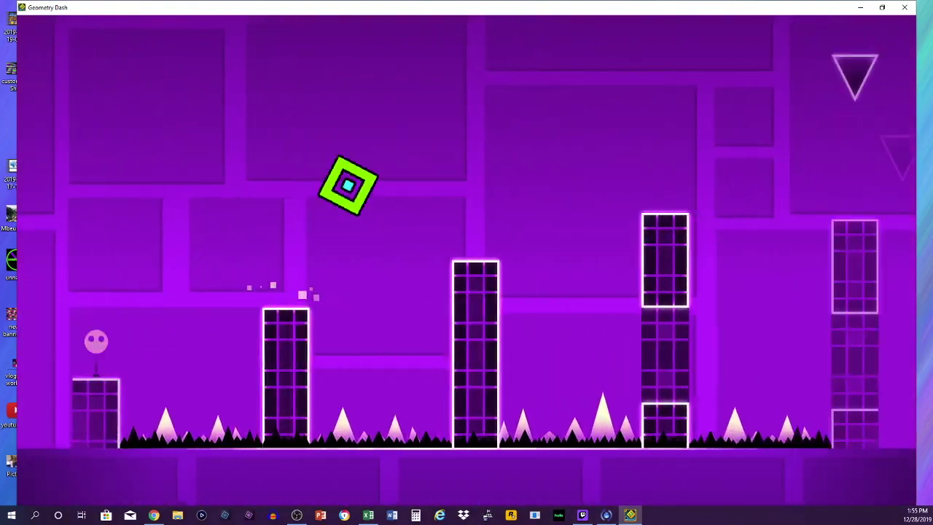
key("space")
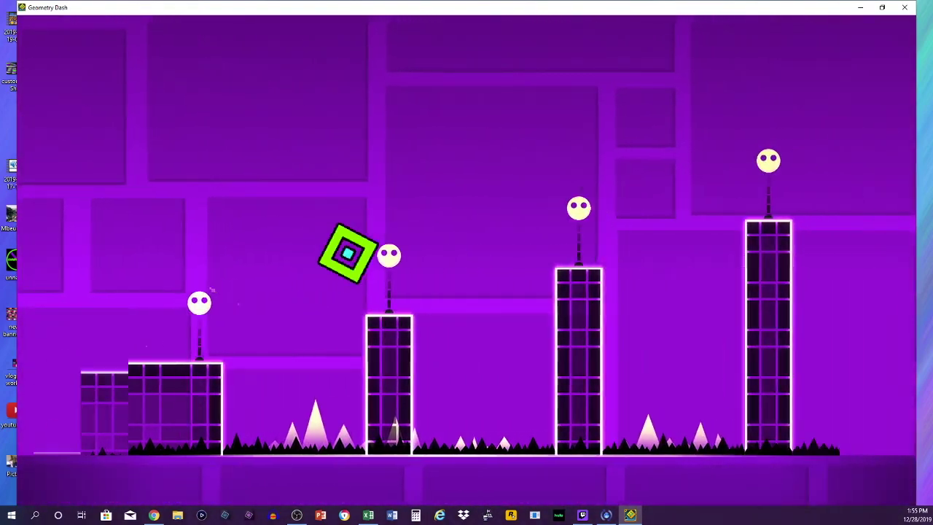
key("space")
key("space")
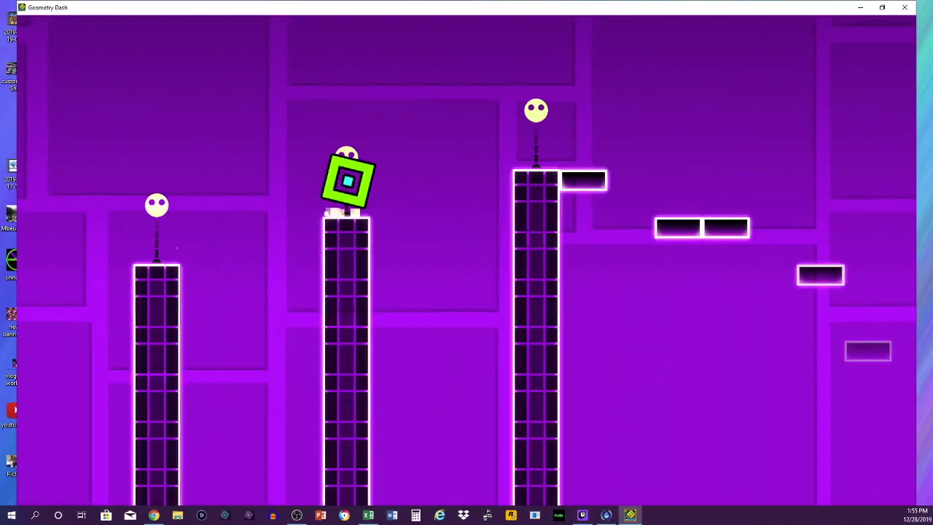
key("space")
key("space")
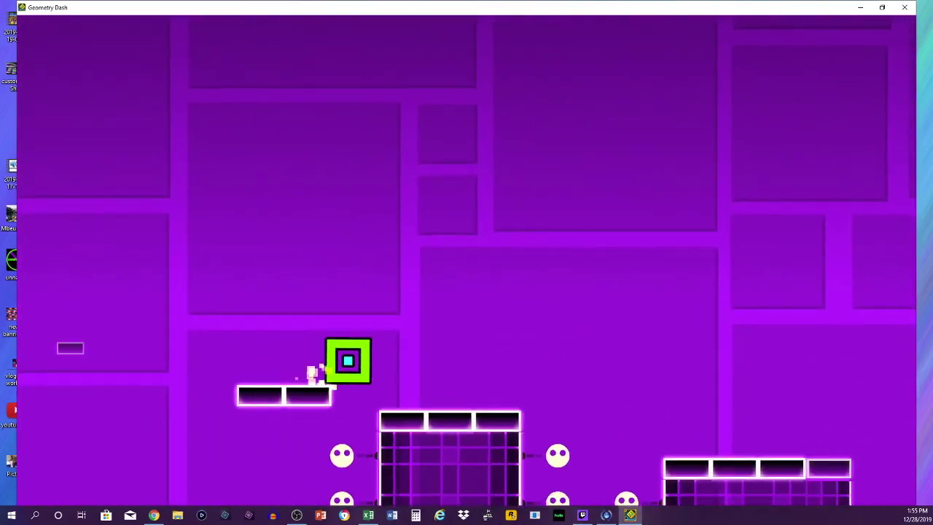
key("space")
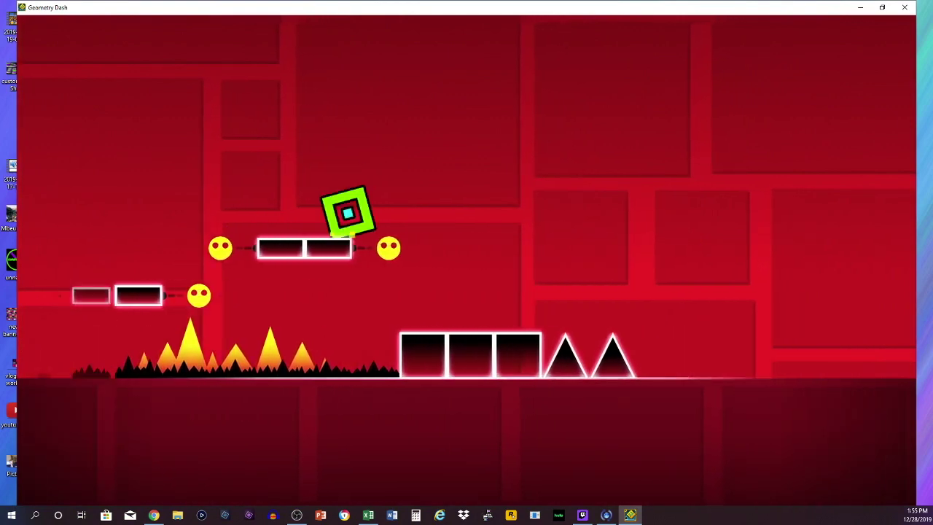
Clear the spike rows and floating platforms until the run ends at 81%.
key("space")
key("space")
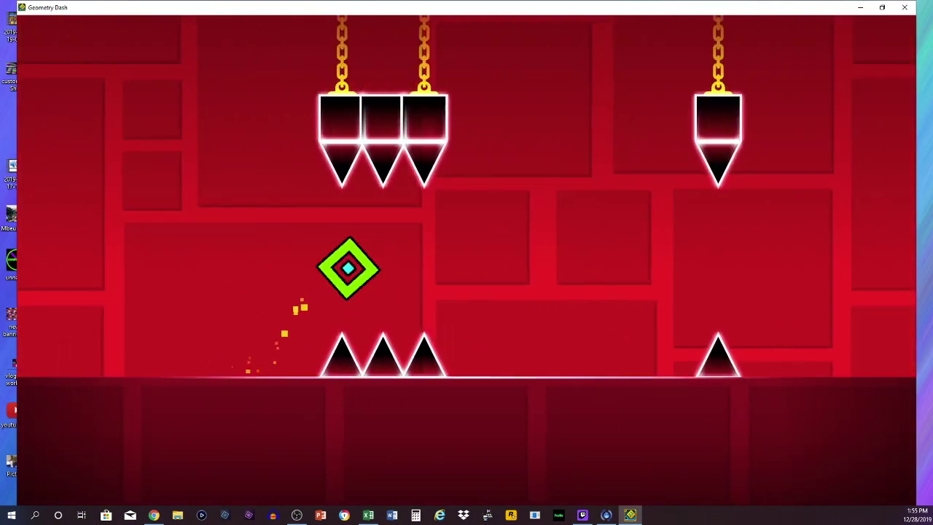
key("space")
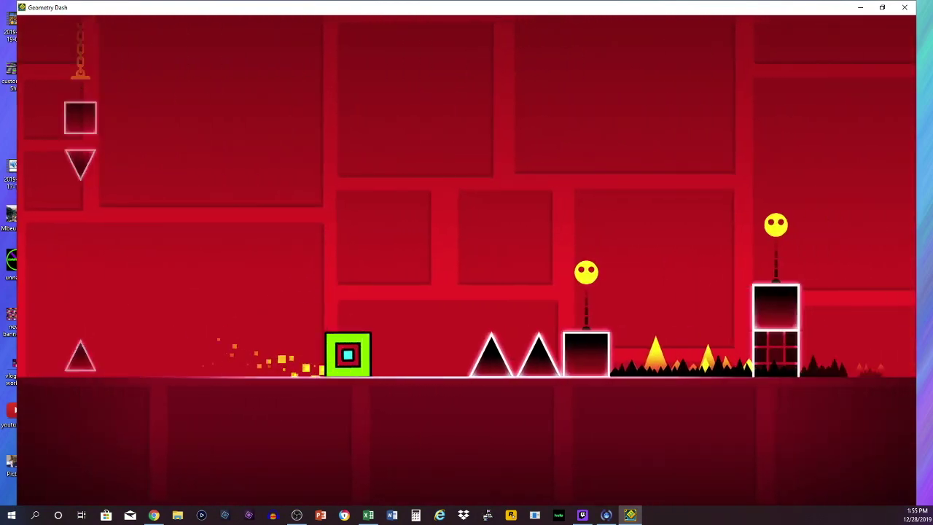
key("space")
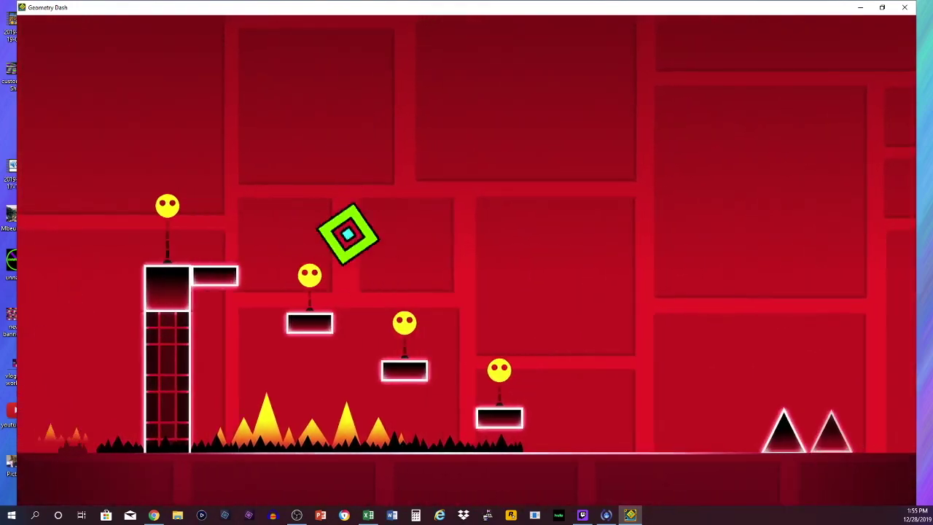
key("space")
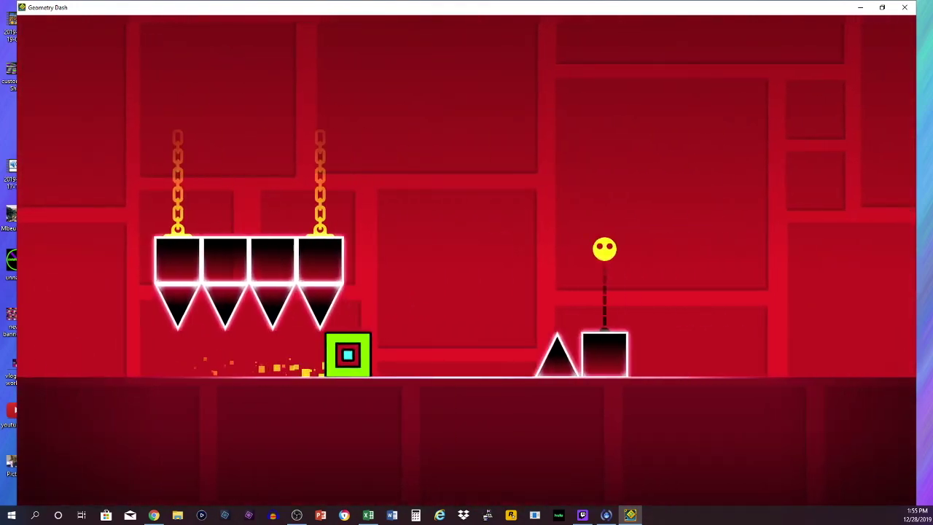
key("space")
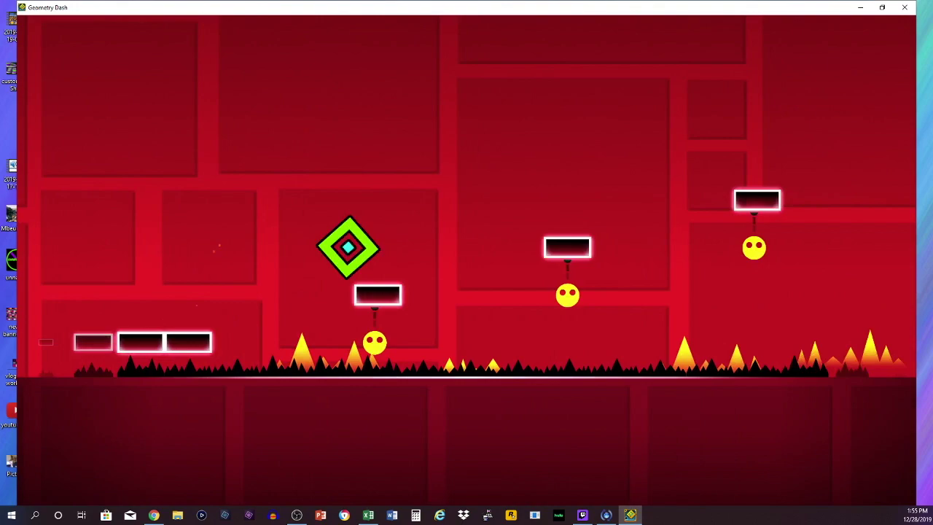
key("space")
key("space")
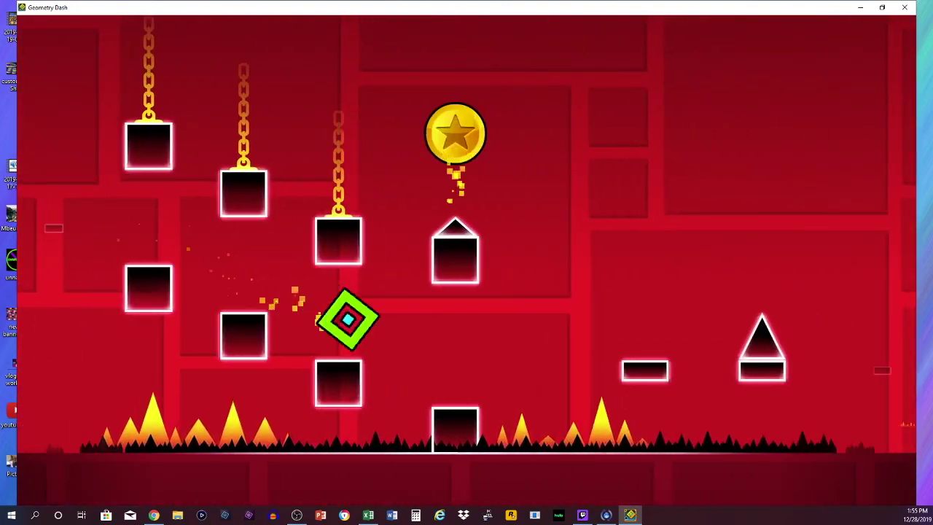
key("space")
key("space")
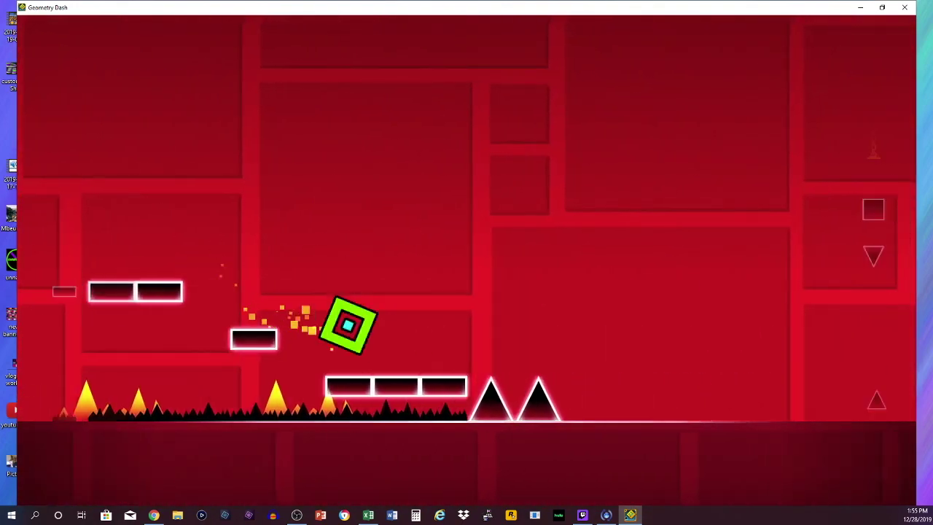
key("space")
key("space")
key("space")
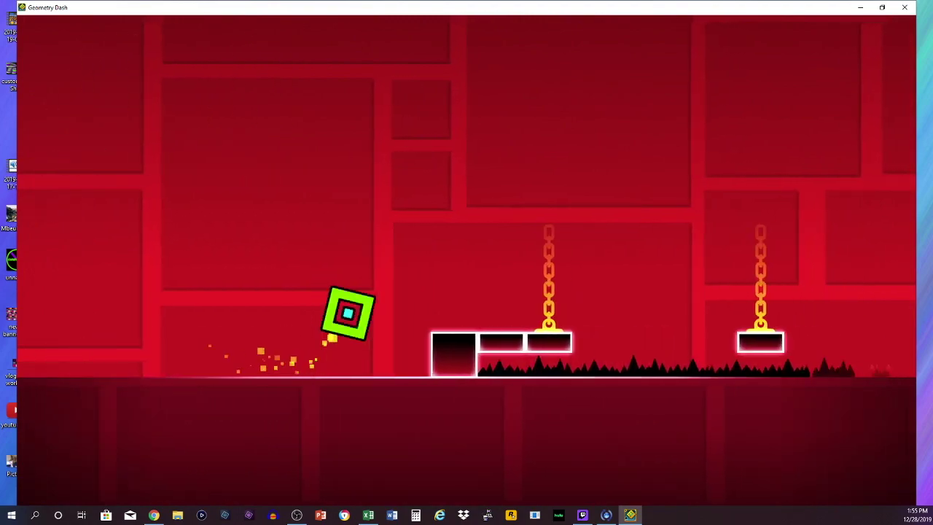
key("space")
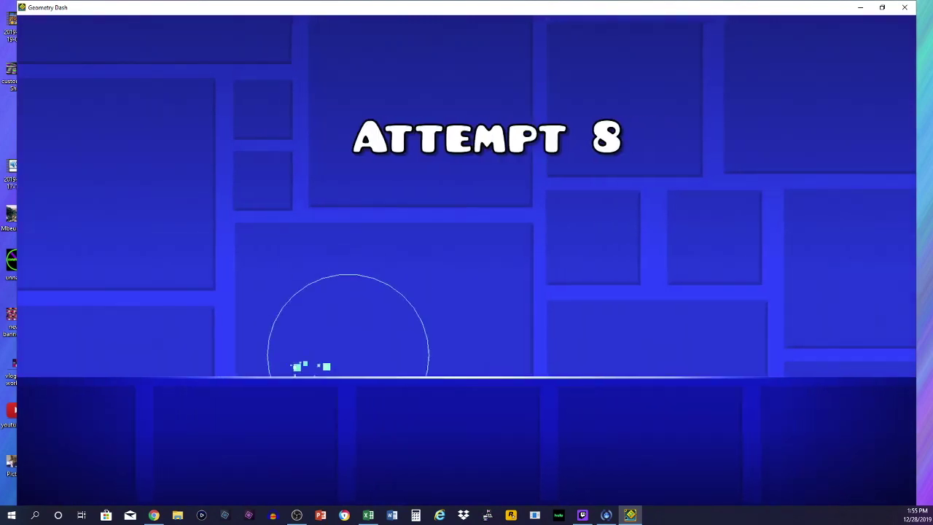
Clear the opening spikes and blocks across attempts 9, 10 and 11.
key("space")
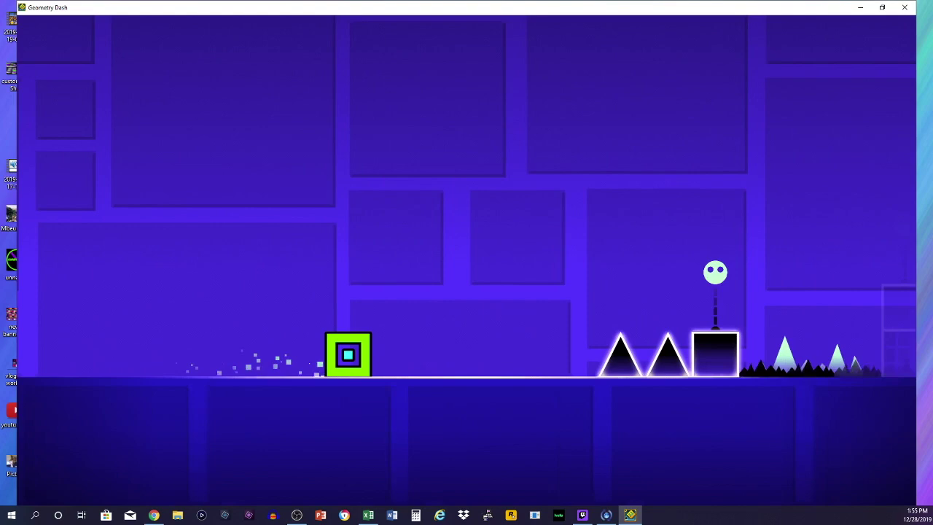
key("space")
key("space")
key("space")
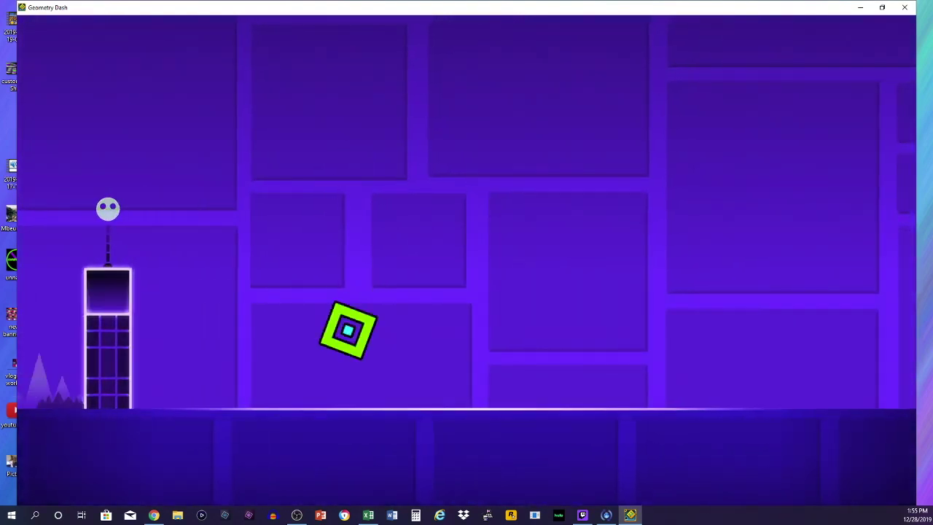
key("space")
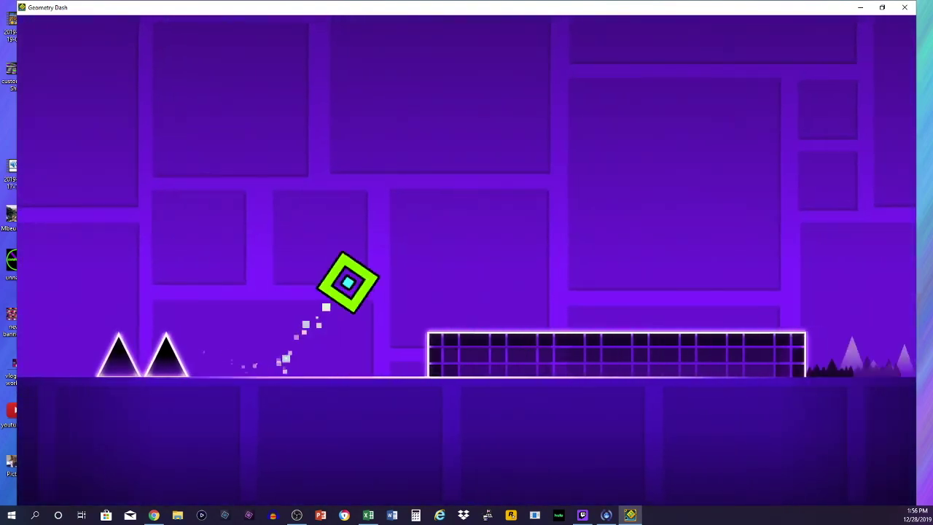
key("space")
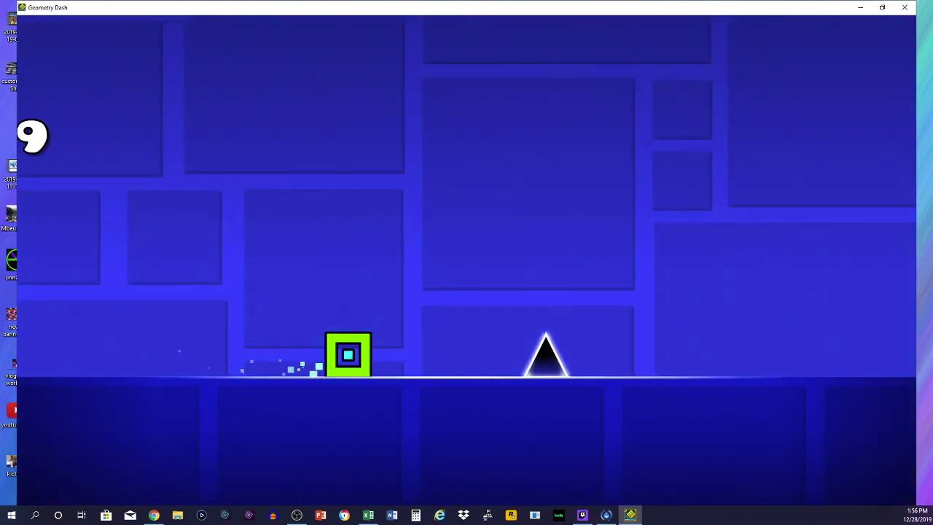
key("space")
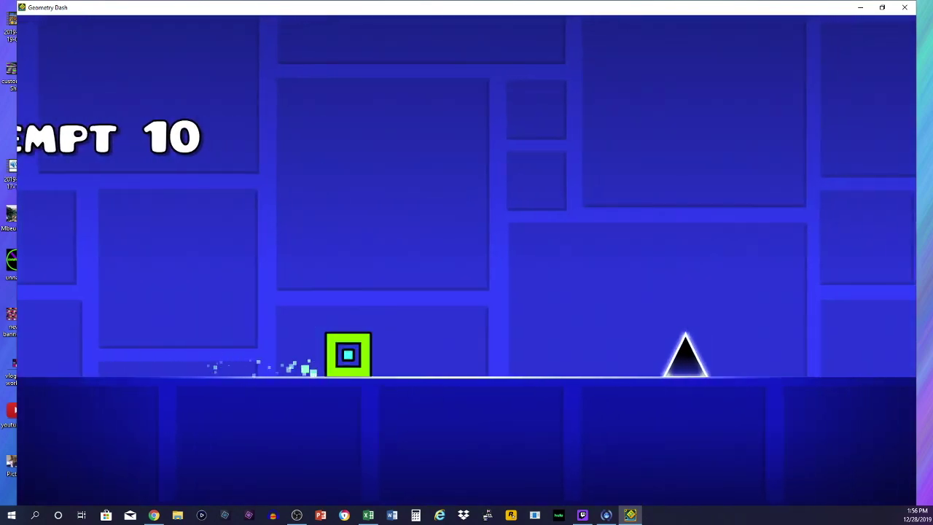
key("space")
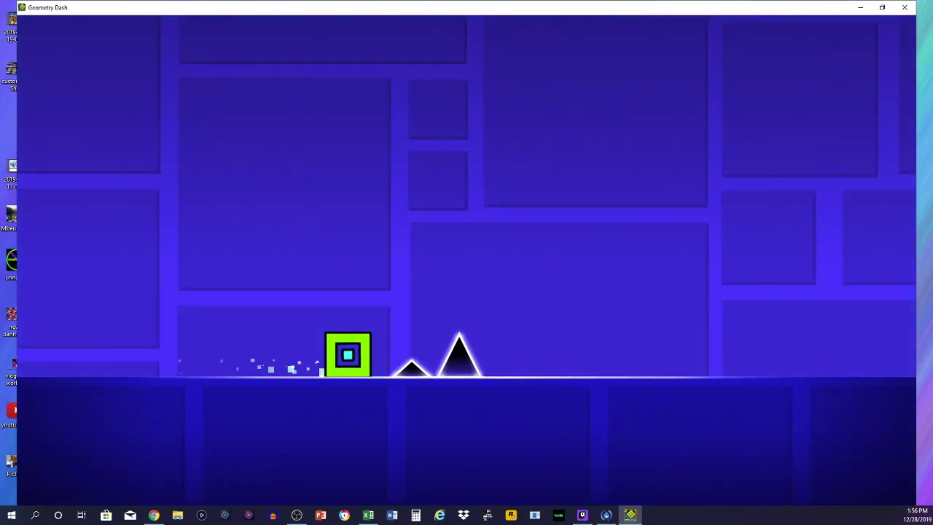
key("space")
key("space")
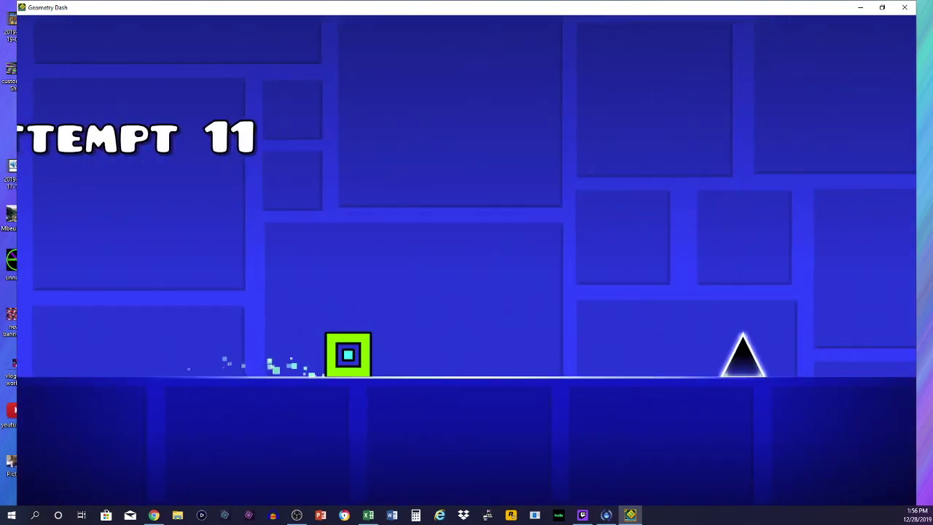
Clear the opening spikes, rising blocks and first floating platforms.
key("space")
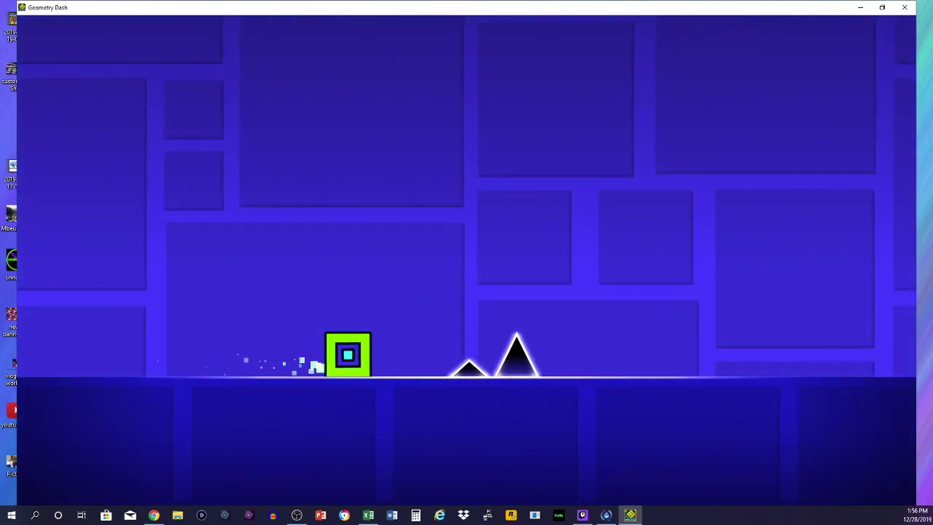
key("space")
key("space")
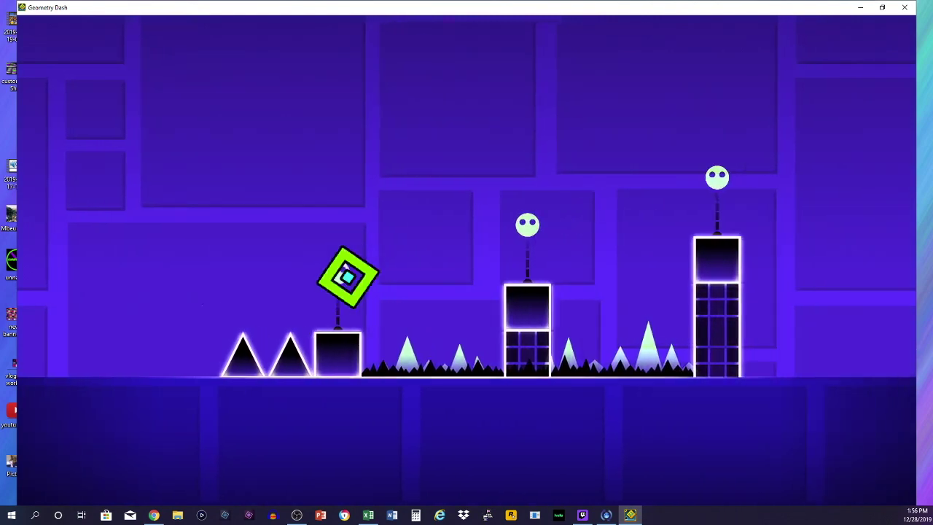
key("space")
key("space")
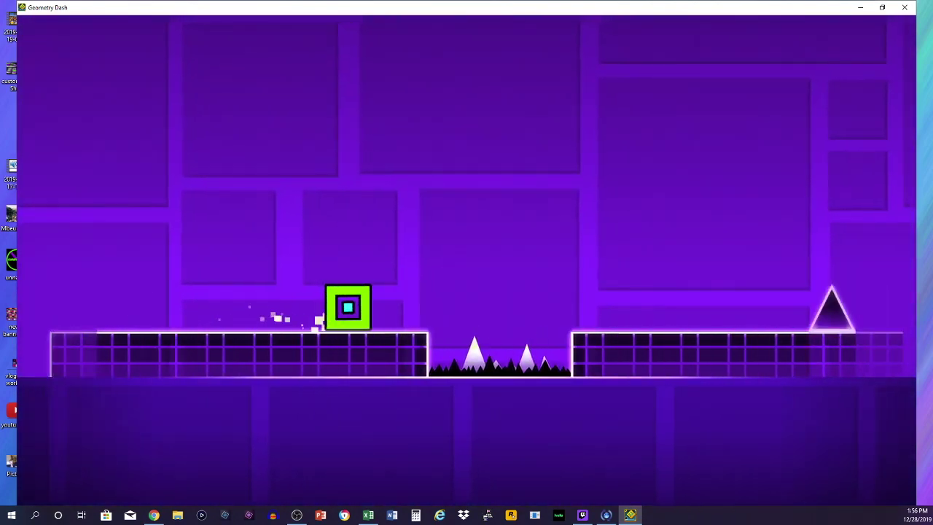
key("space")
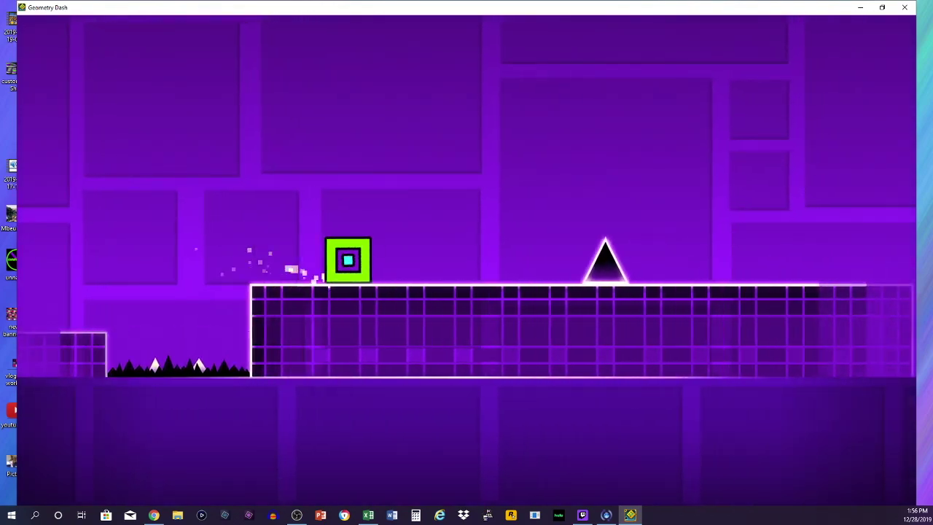
key("space")
key("space")
key("space")
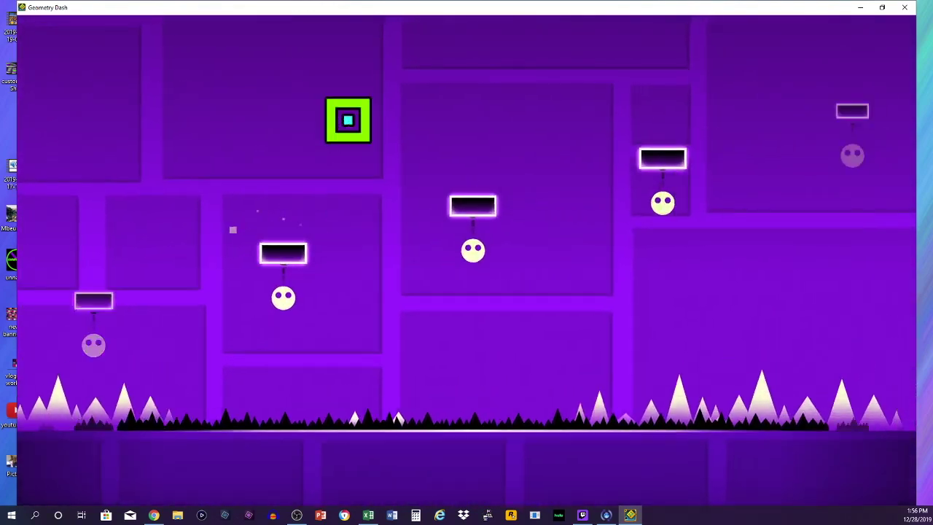
key("space")
Jump the spike row and climb the series of floating platforms.
key("space")
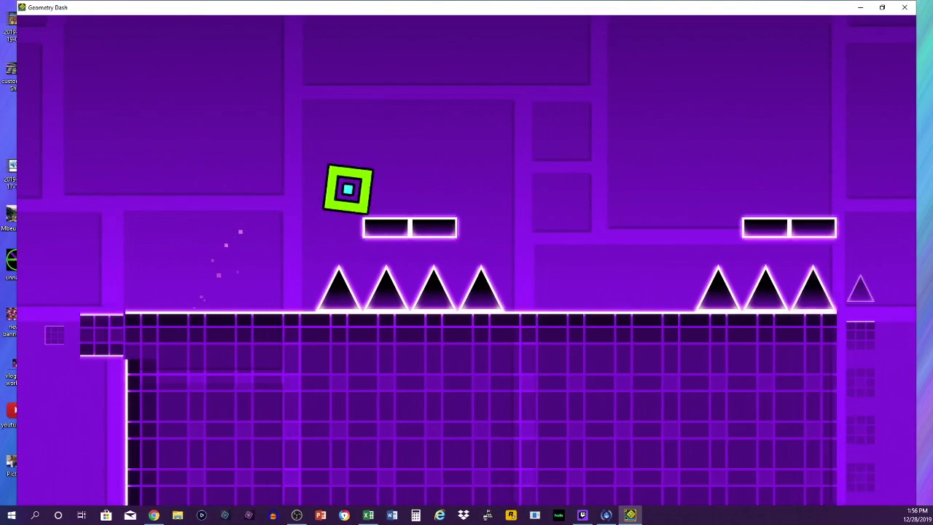
key("space")
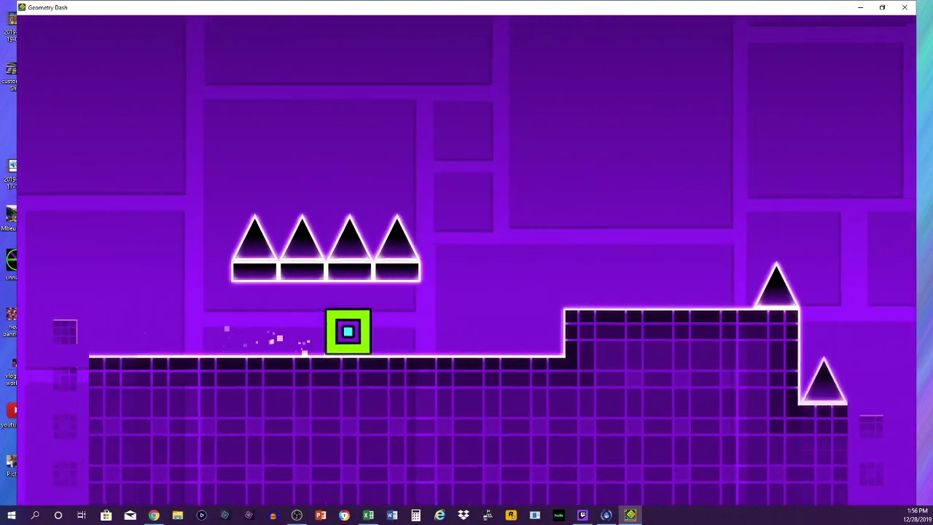
key("space")
key("space")
key("space")
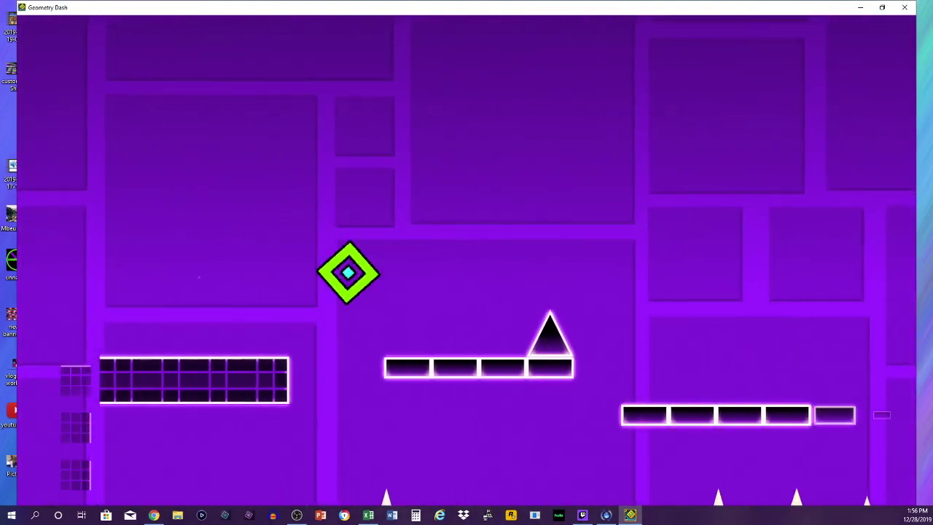
key("space")
key("space")
key("space")
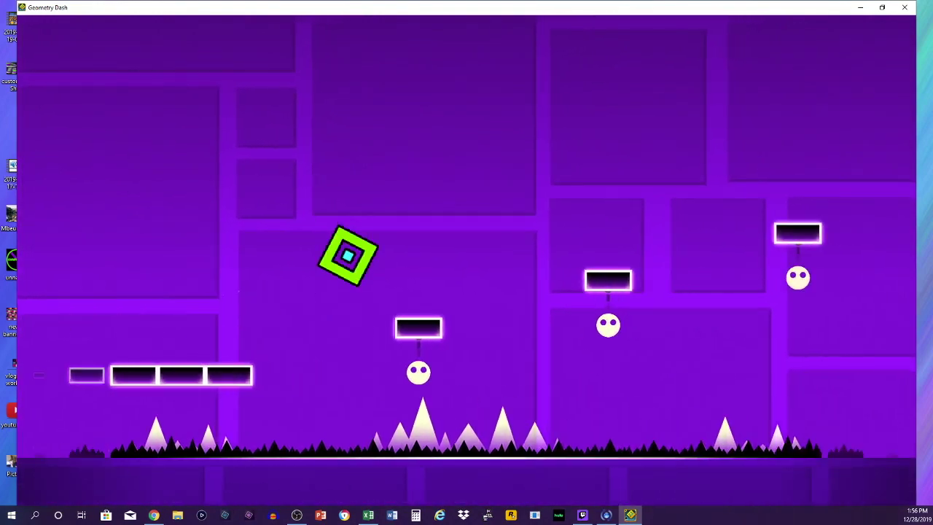
key("space")
key("space")
key("space")
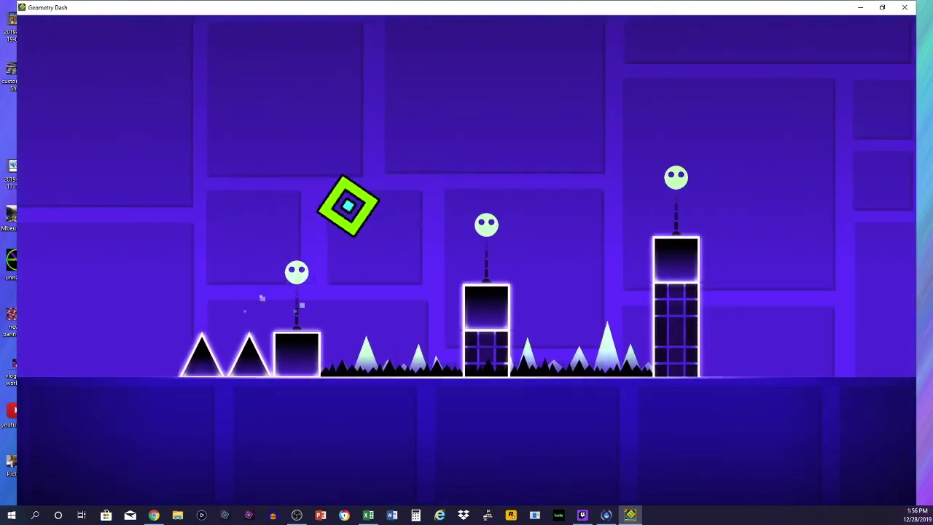
Pass the spiked pillar and platforms to the long block floor before the ship portal.
key("space")
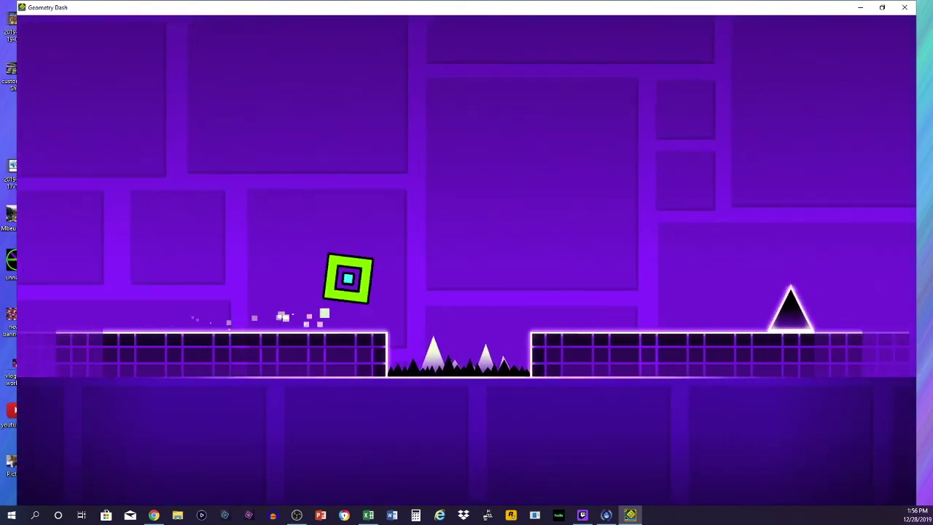
key("space")
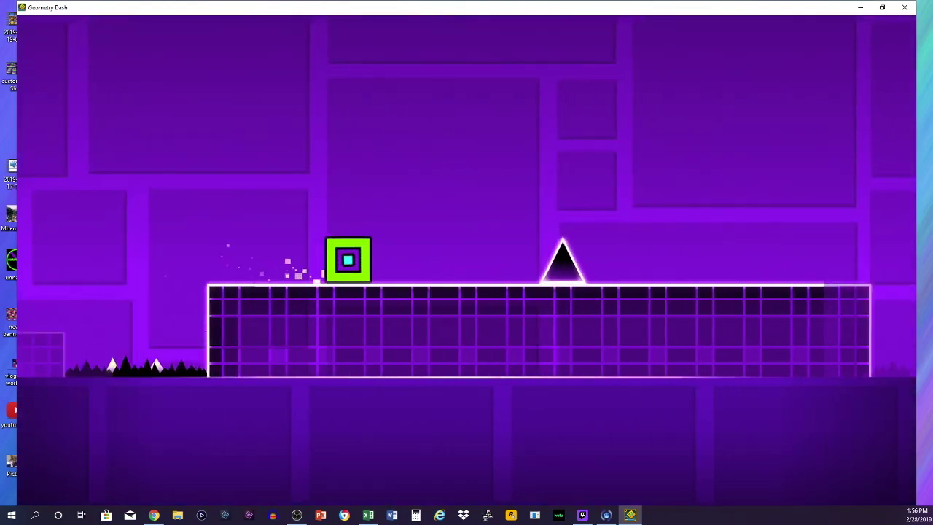
key("space")
key("space")
key("space")
key("space")
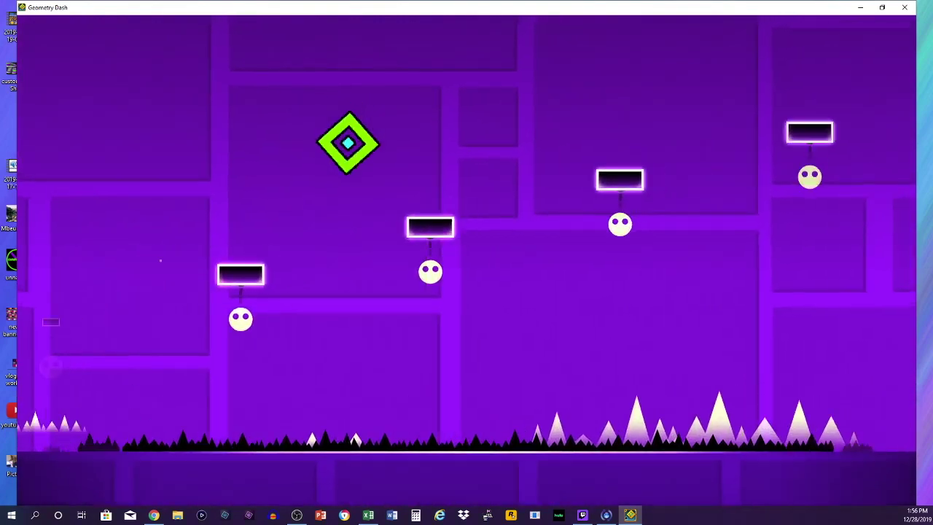
key("space")
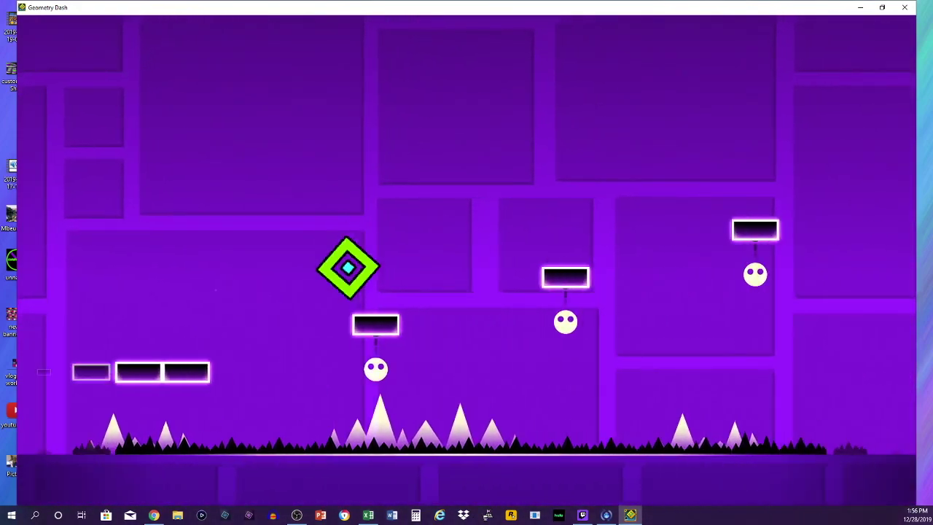
key("space")
key("space")
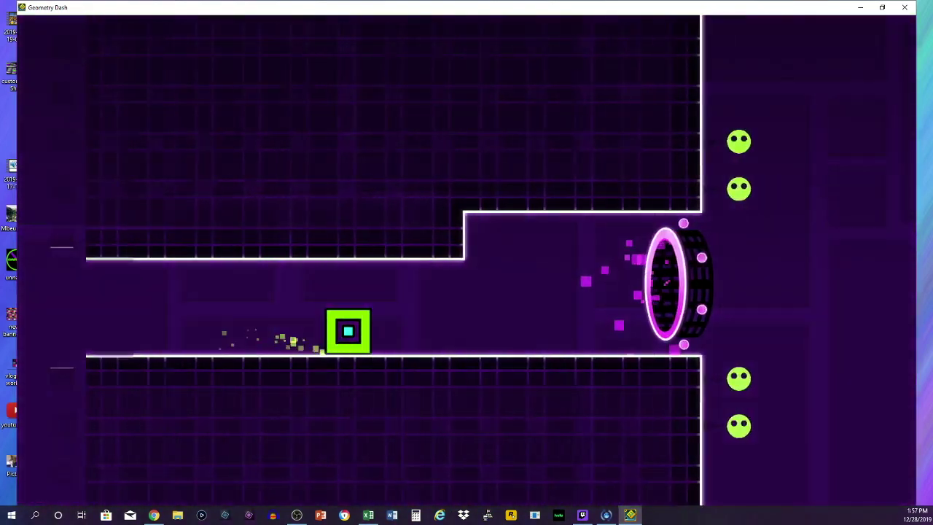
Fly the ship past the hanging and spiked pillars below the ceiling spikes.
key("space")
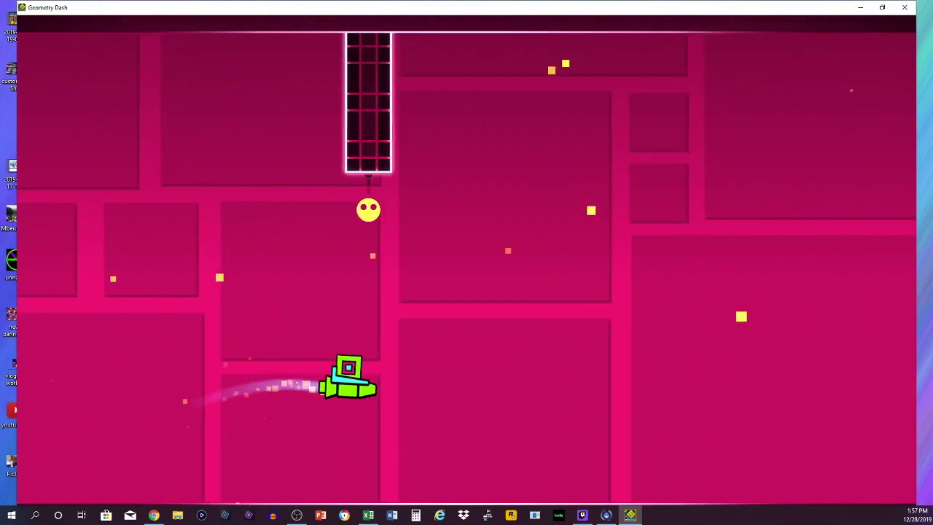
key("space")
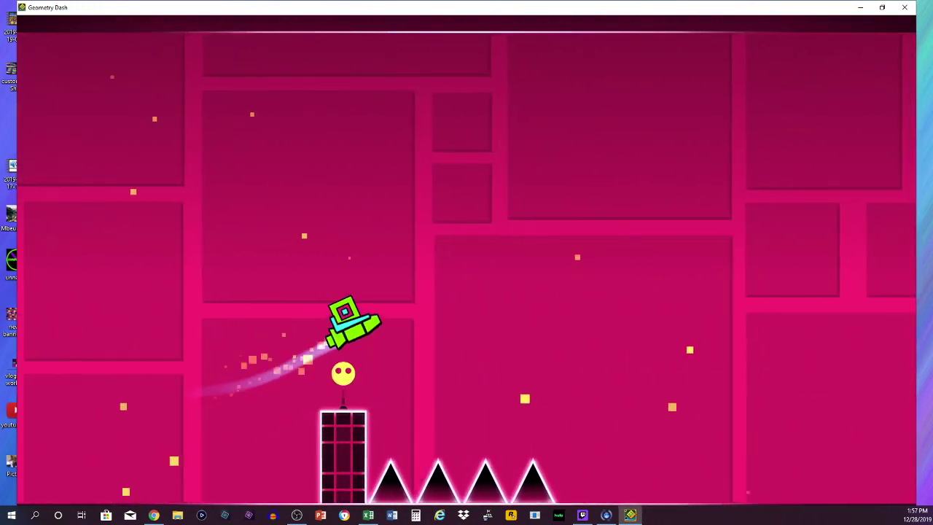
key("space")
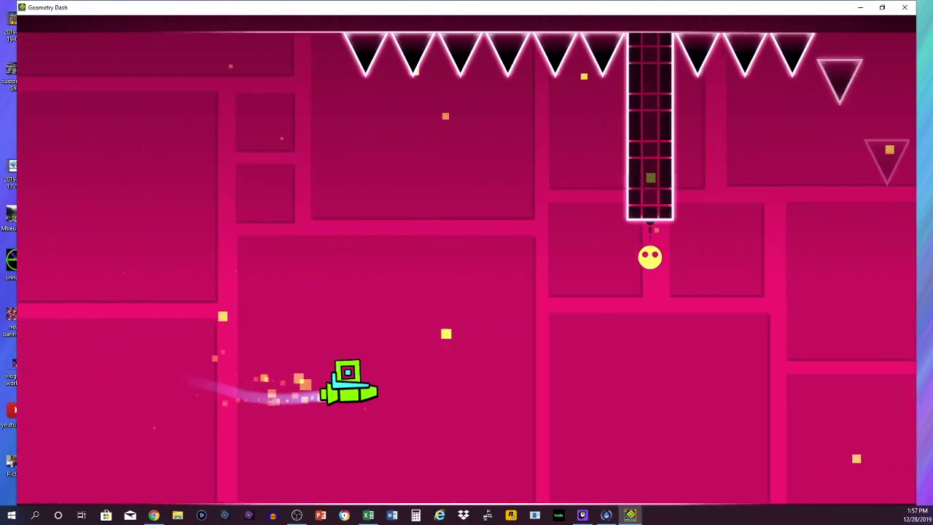
key("space")
key("space")
key("space")
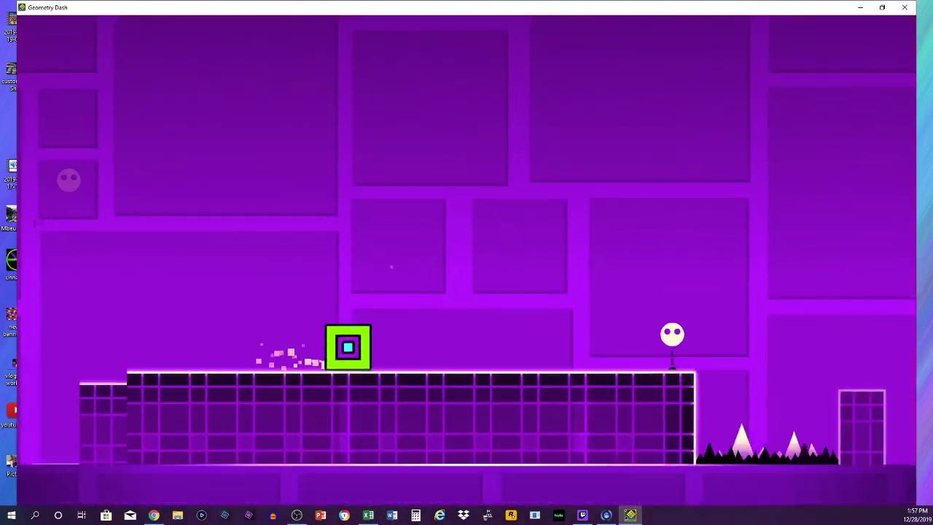
Jump the cube across the pillars and jump orbs into the red section.
key("space")
key("space")
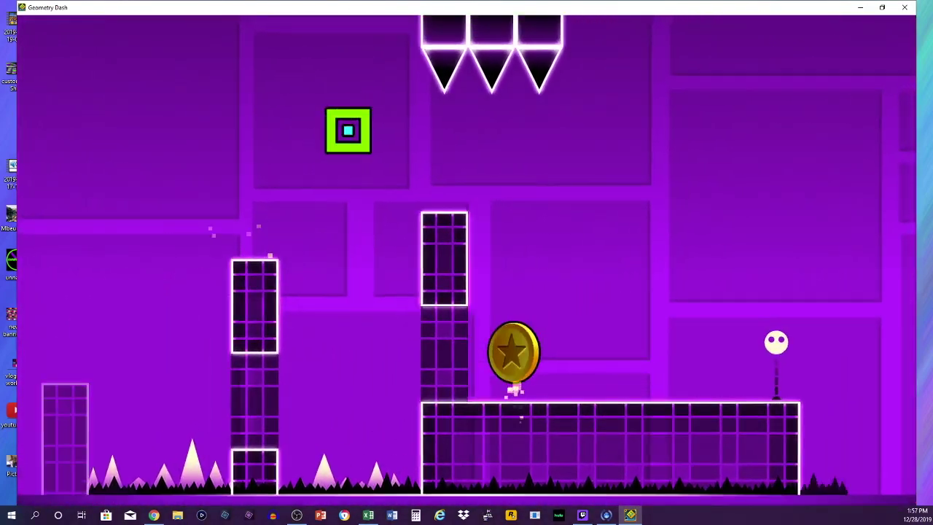
key("space")
key("space")
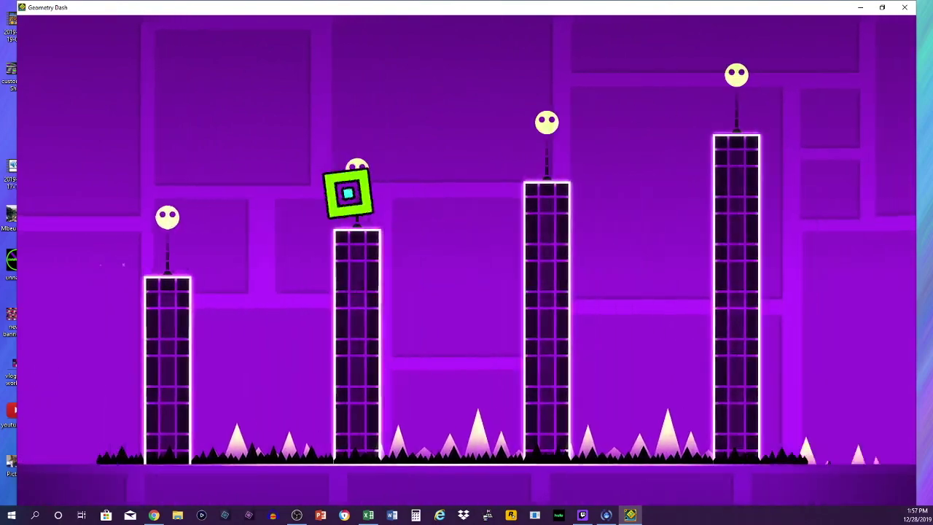
key("space")
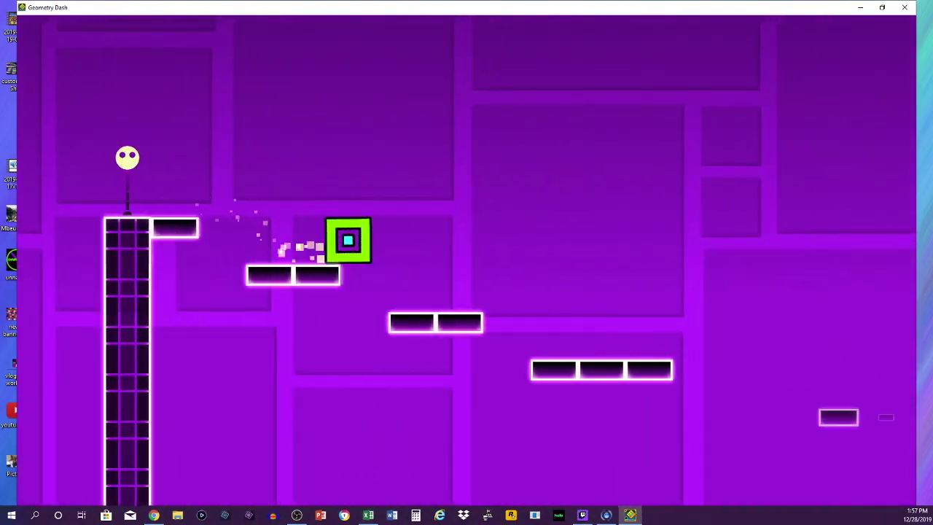
key("space")
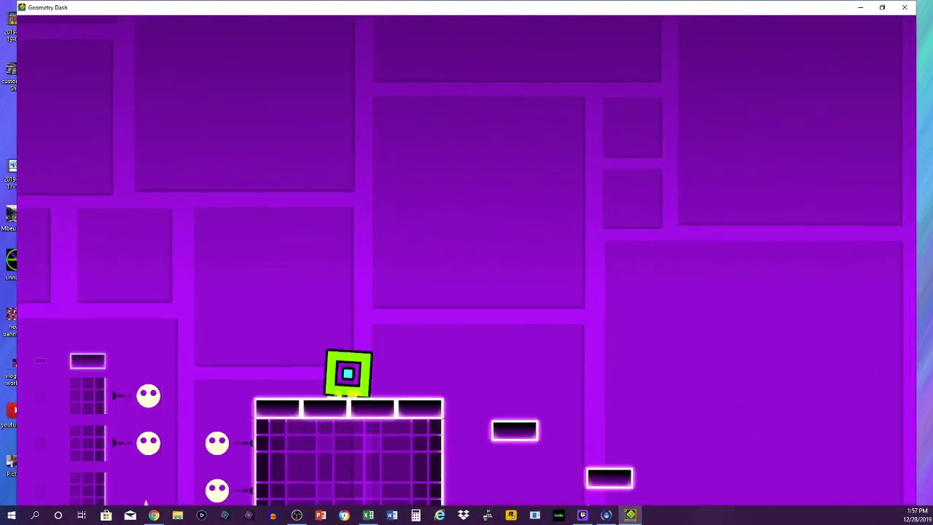
key("space")
key("space")
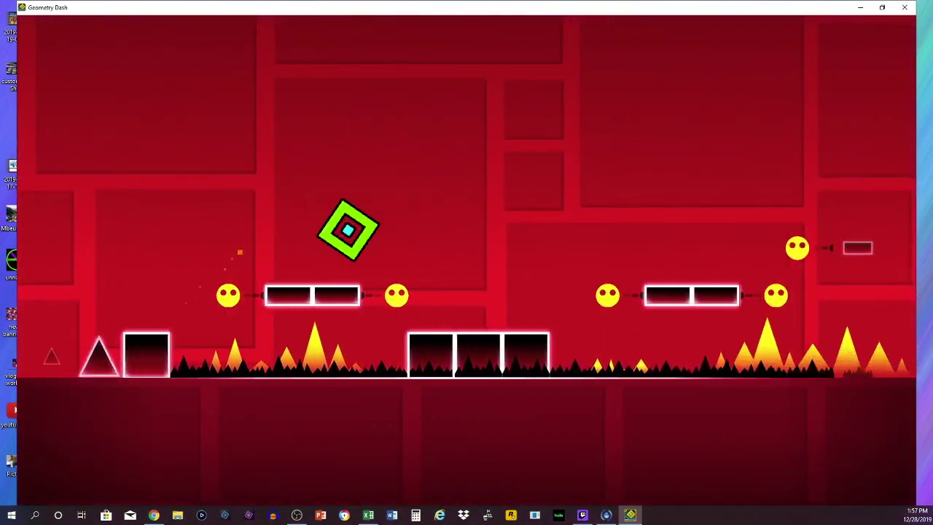
key("space")
key("space")
key("space")
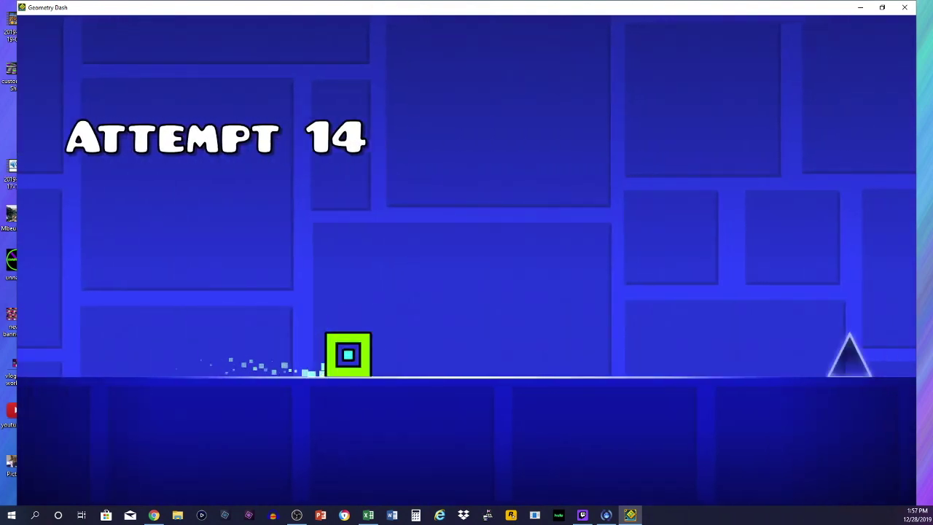
Jump the cube over the spikes, first block and two spike pairs.
key("space")
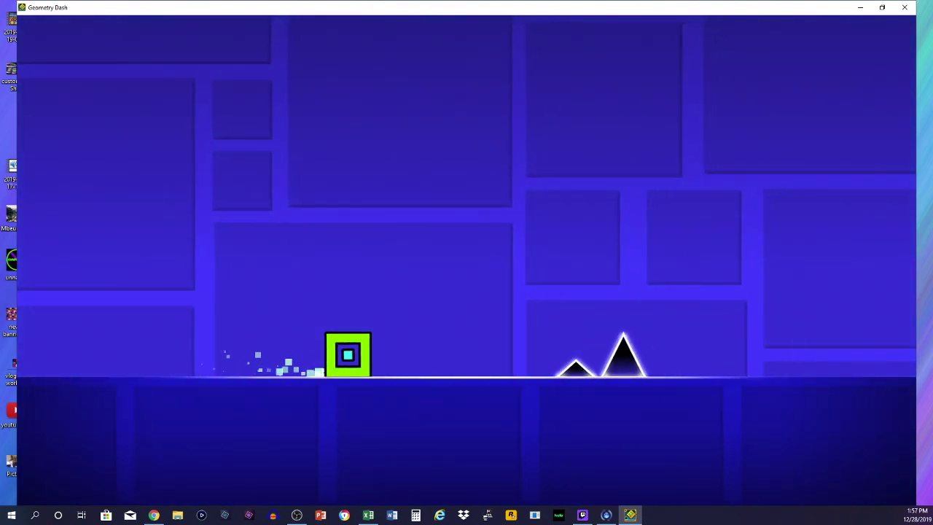
key("space")
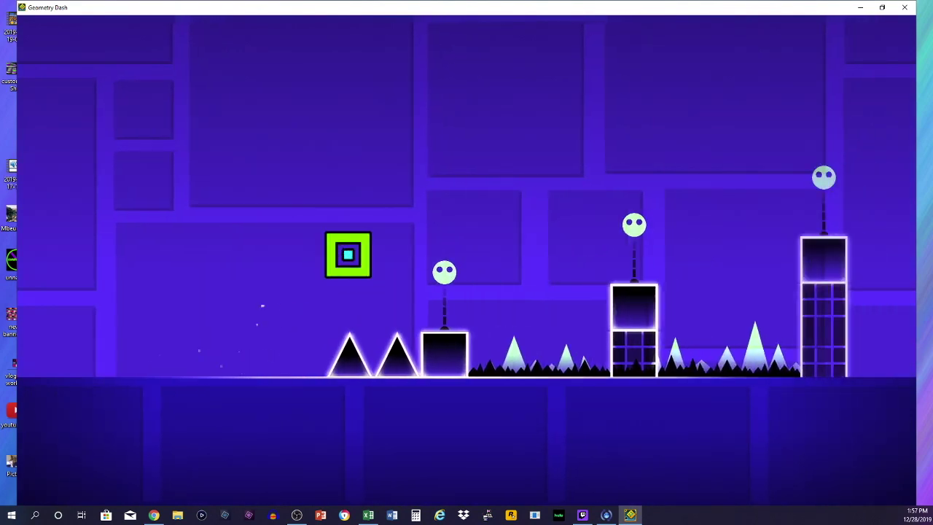
key("space")
key("space")
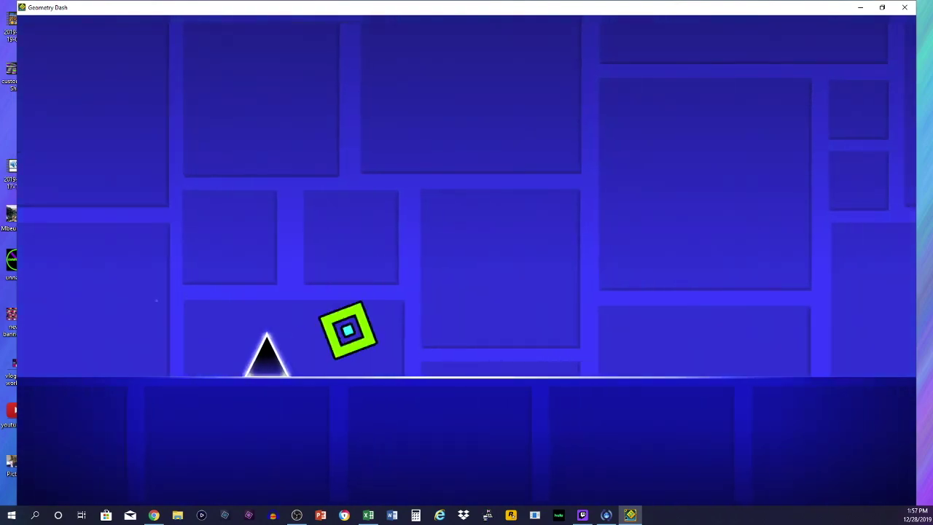
key("space")
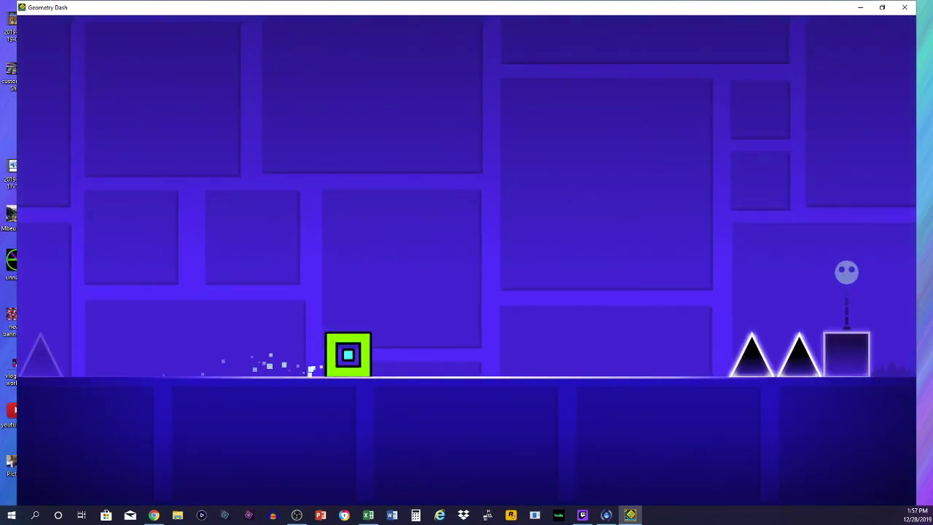
key("space")
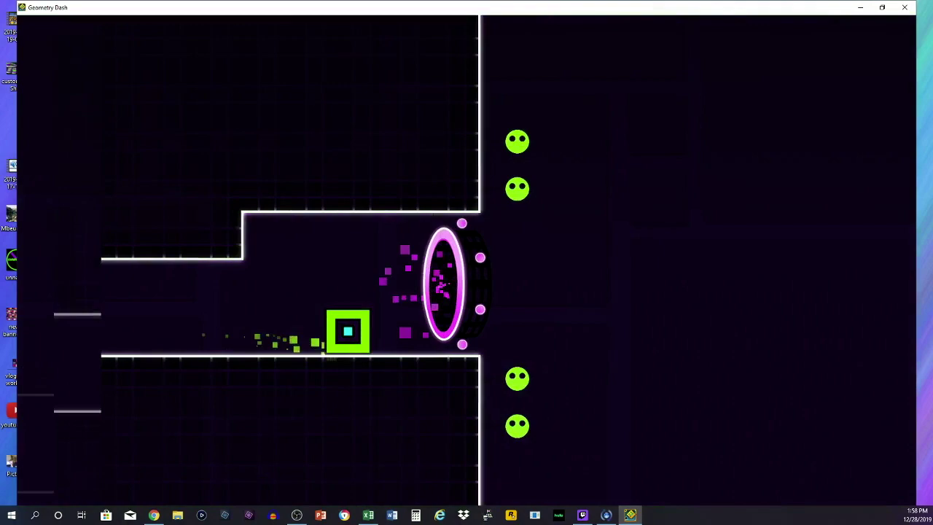
Fly the ship through the pink spike corridor and pillars toward the cube portal.
key("space")
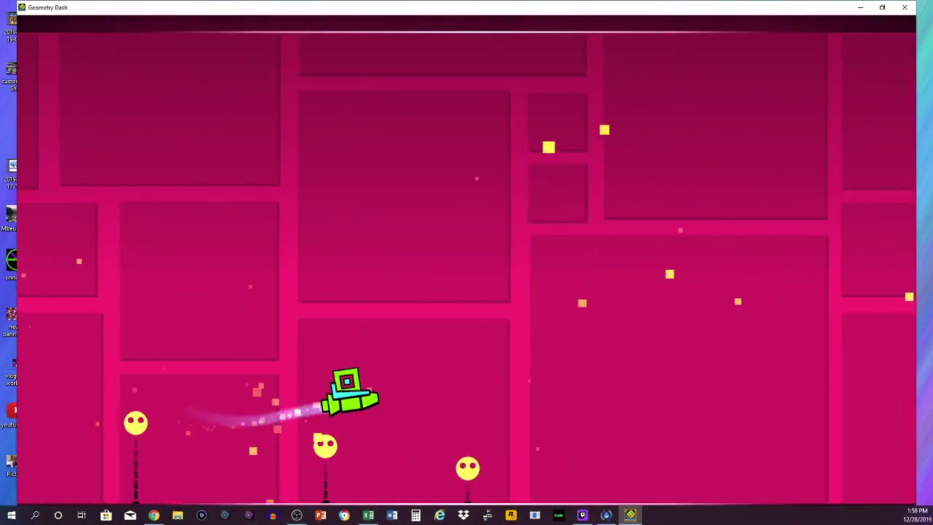
key("space")
key("space")
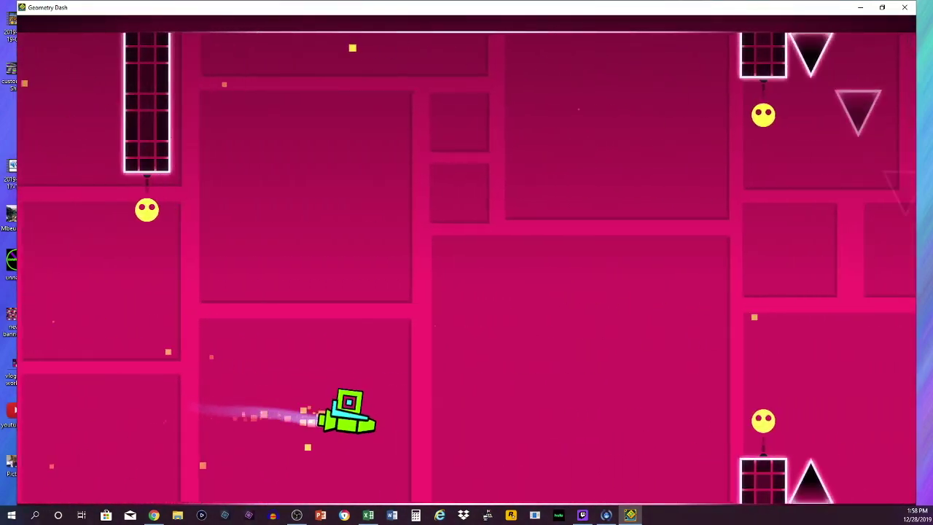
key("space")
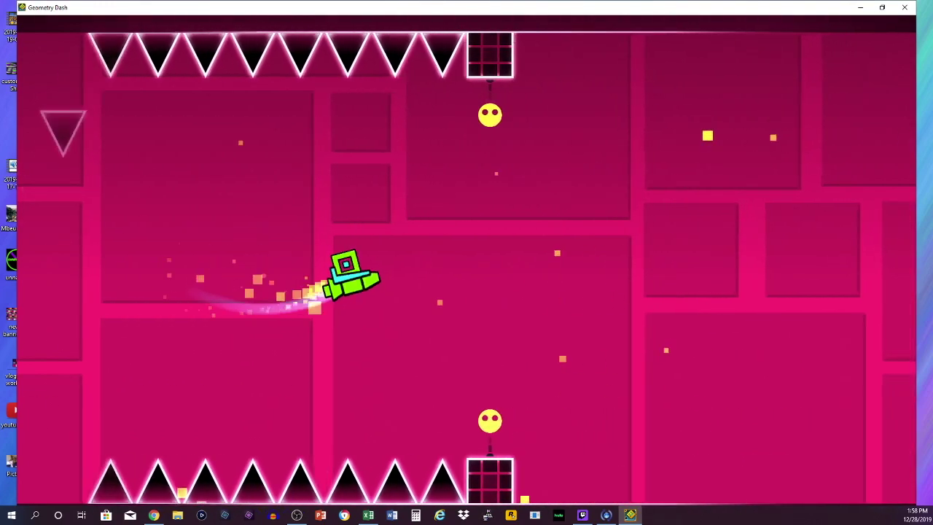
key("space")
key("space")
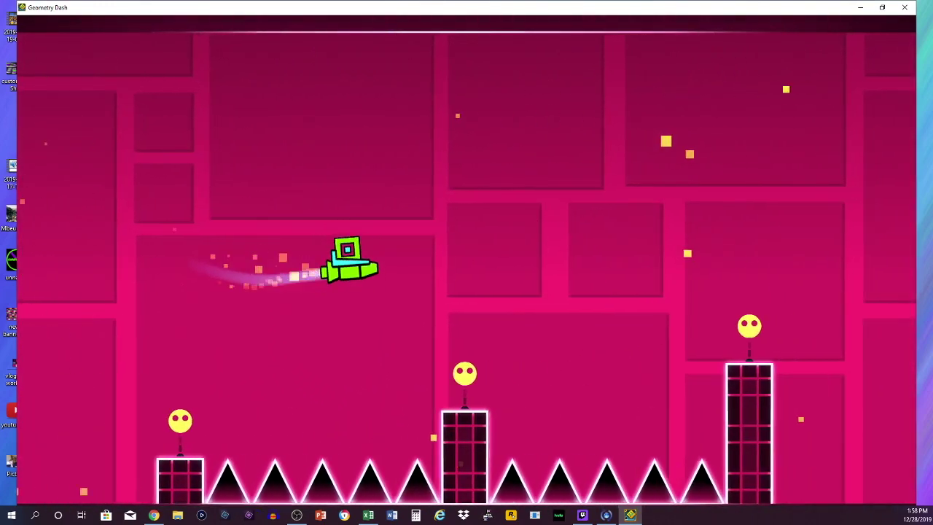
key("space")
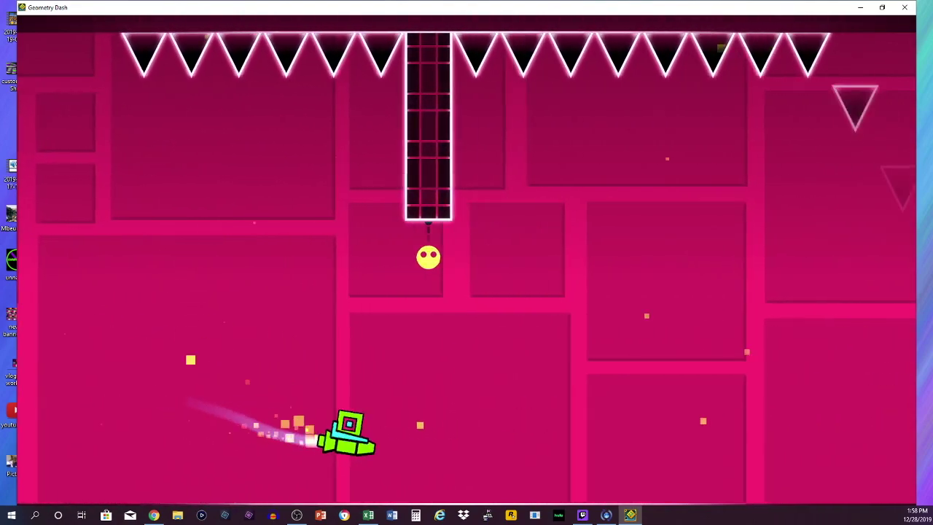
key("space")
key("space")
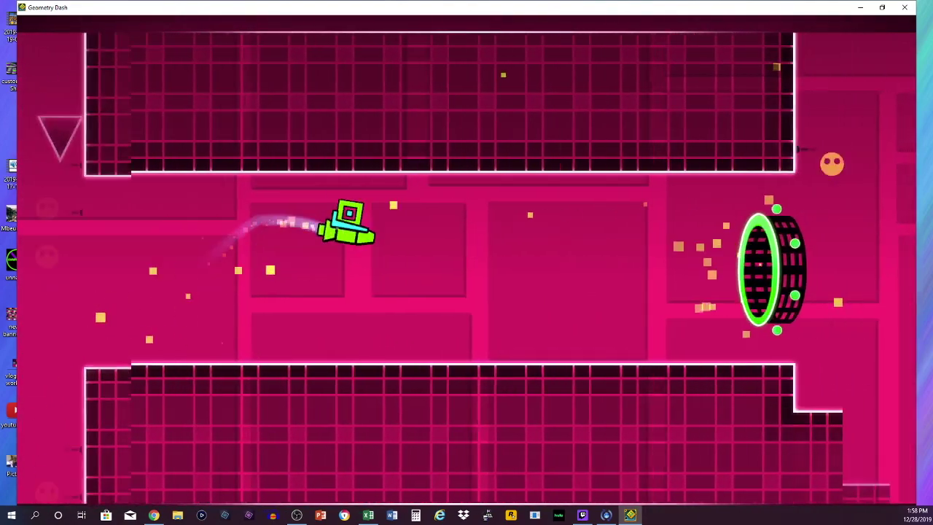
Cross the floating platforms over fire, the hanging spike blocks and the pillars.
key("space")
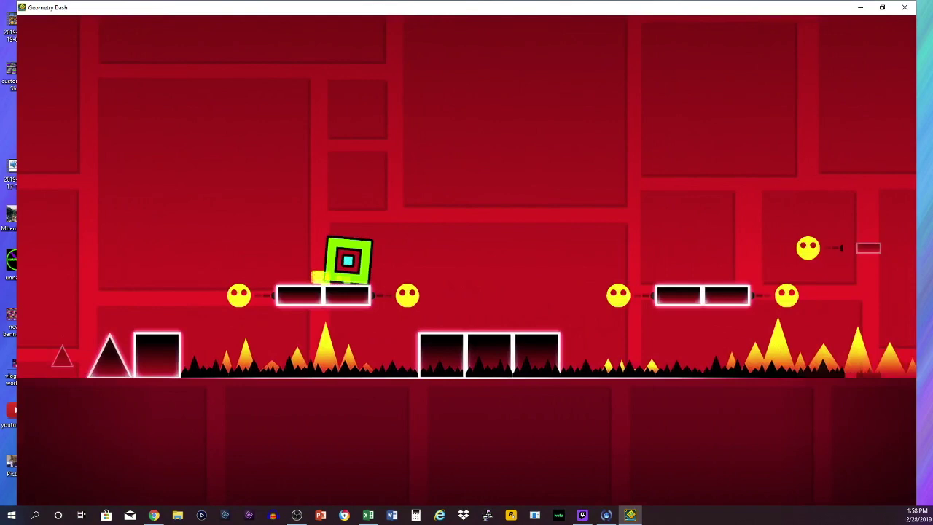
key("space")
key("space")
key("space")
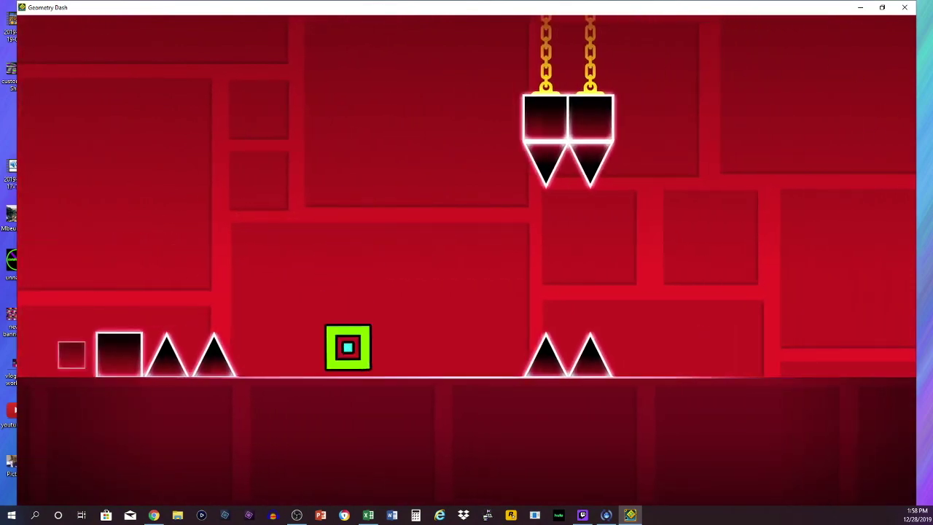
key("space")
key("space")
key("space")
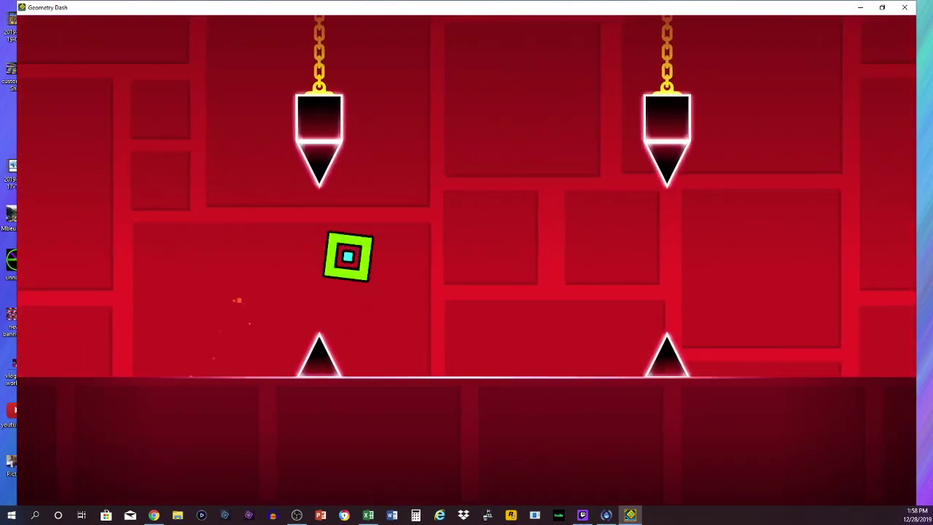
key("space")
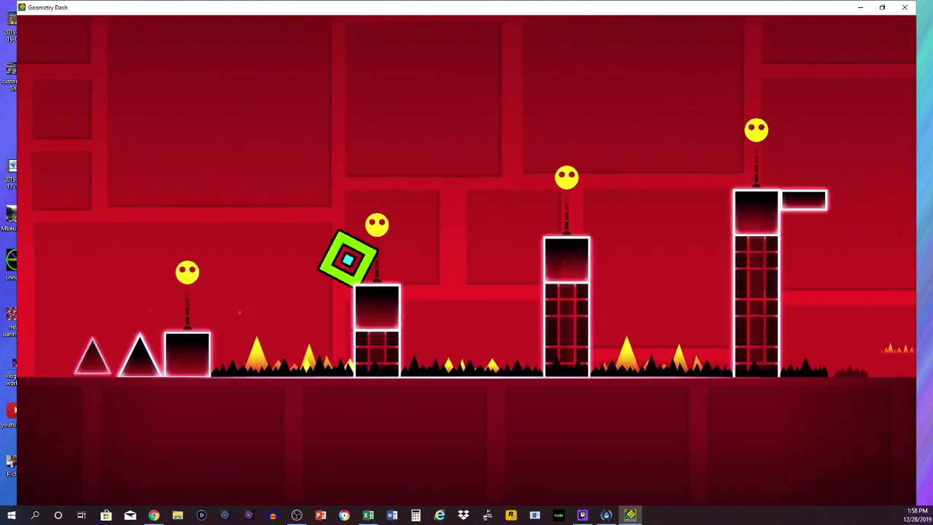
key("space")
key("space")
key("space")
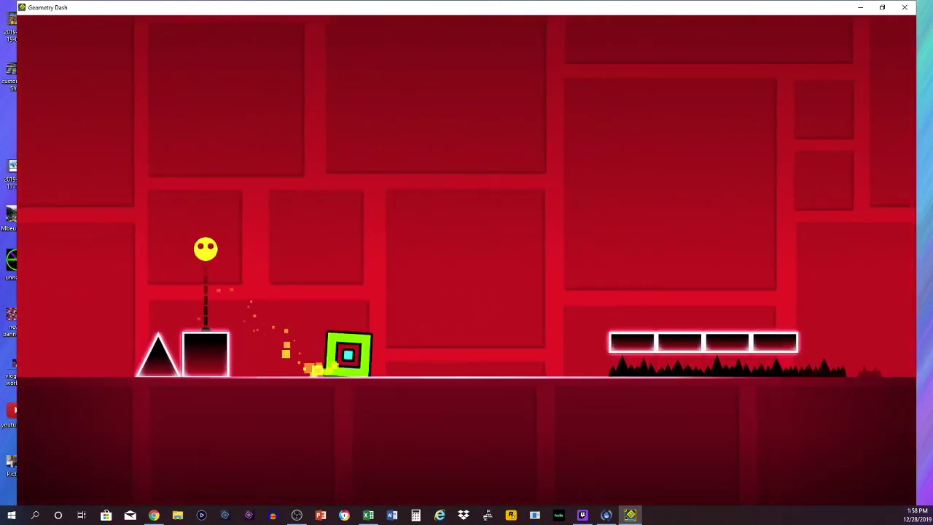
Climb the rising platforms past the spike pairs to reach a new best of 87%.
key("space")
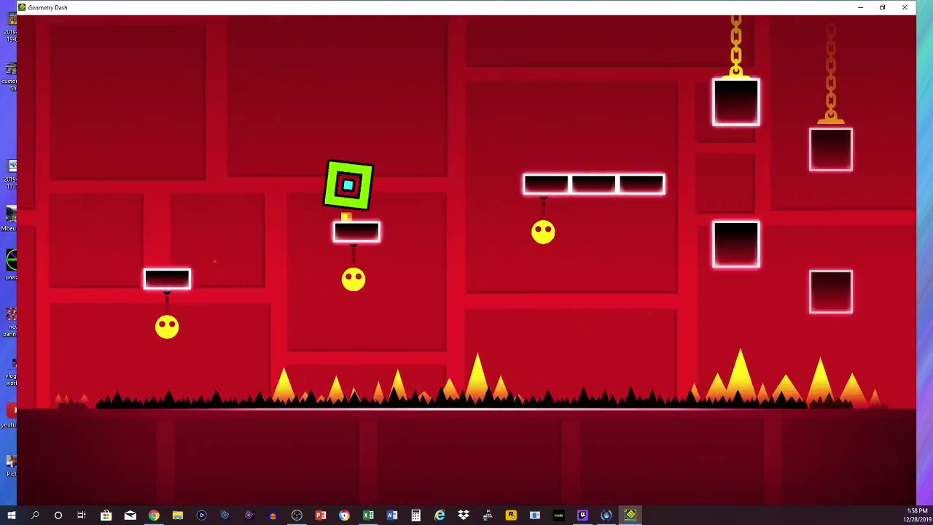
key("space")
key("space")
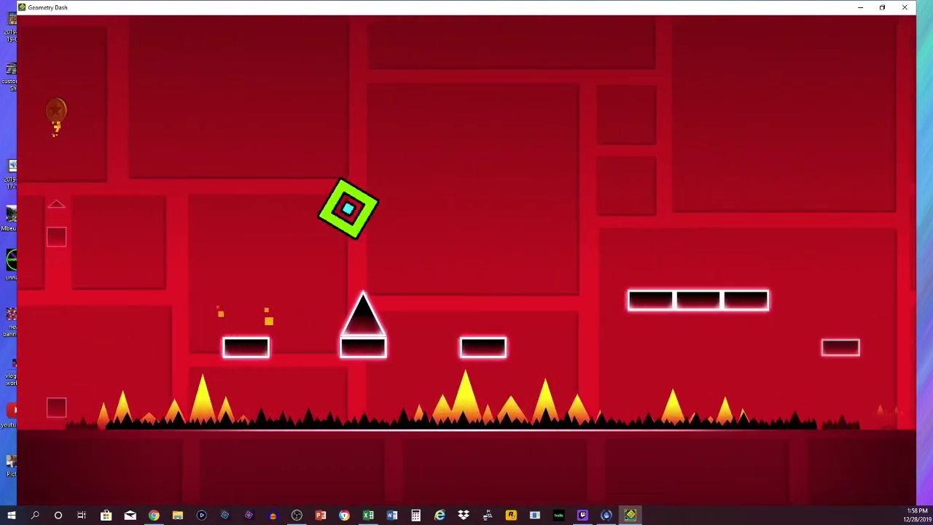
key("space")
key("space")
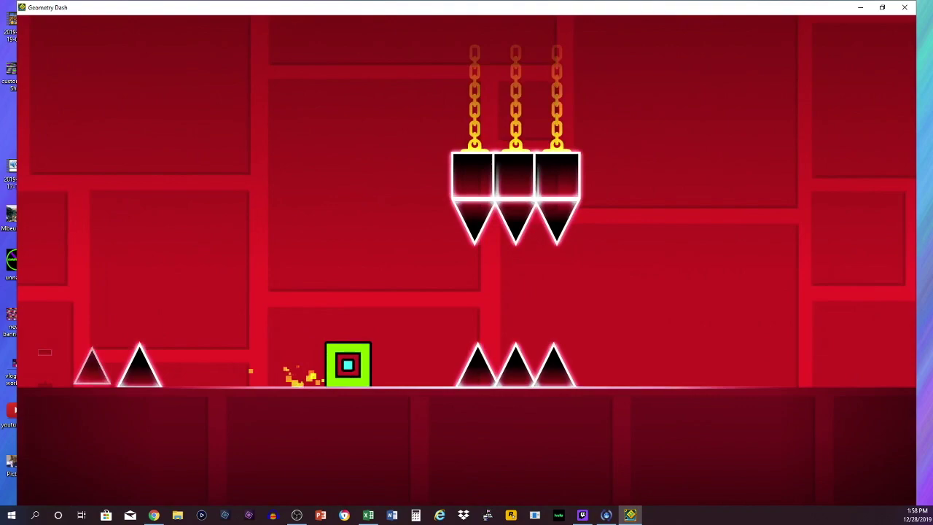
key("space")
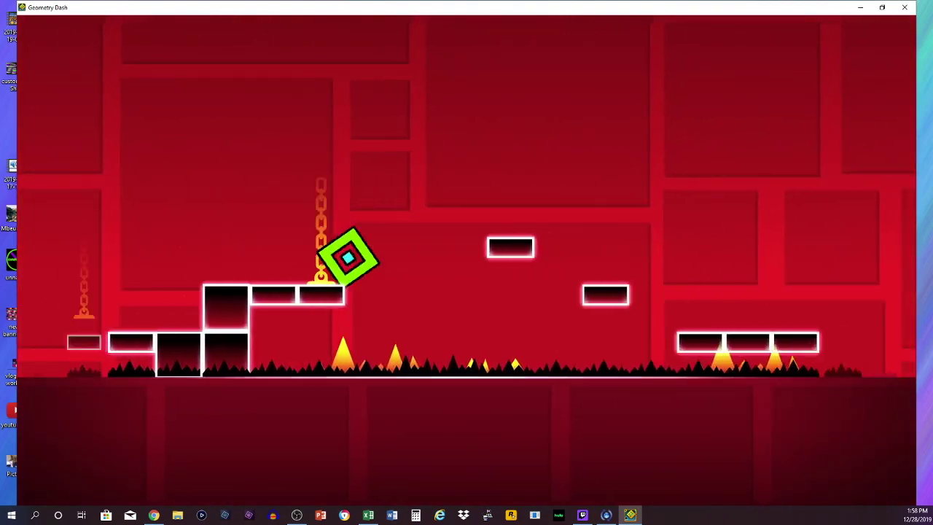
key("space")
key("space")
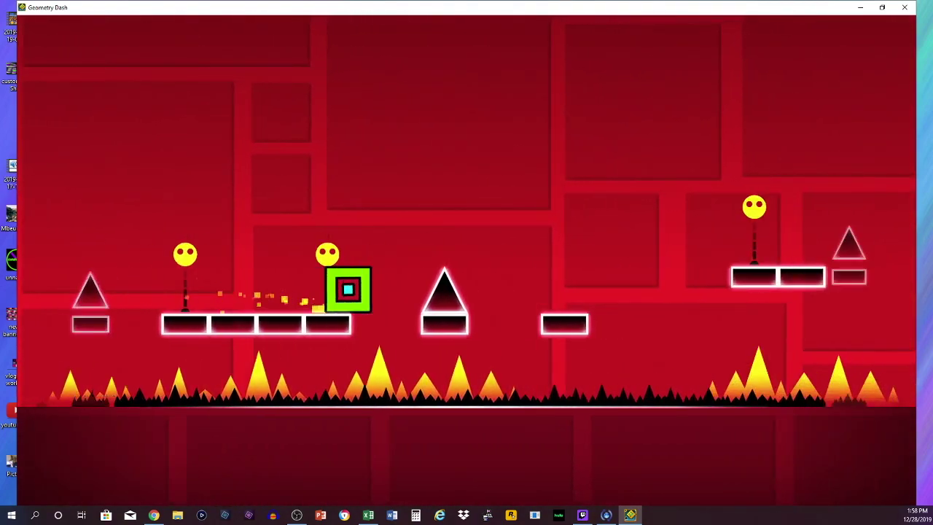
key("space")
key("space")
key("space")
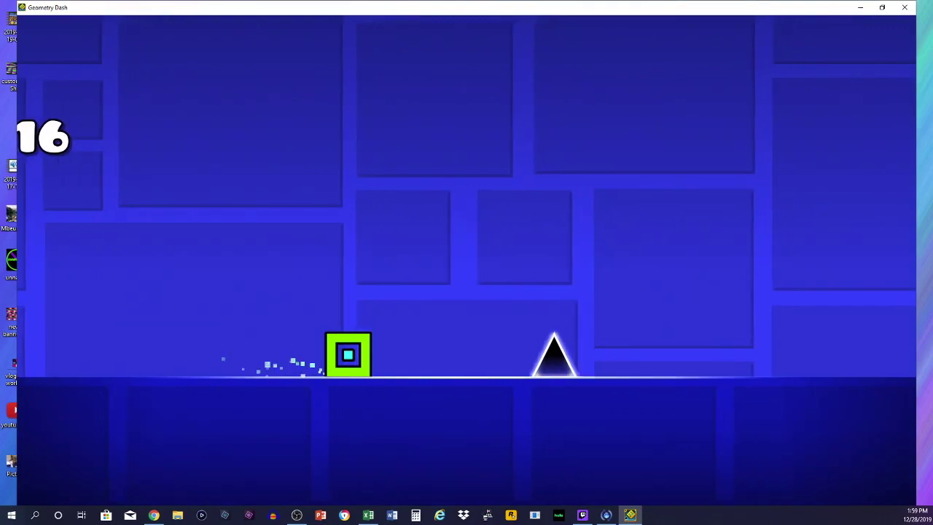
On a new attempt, clear the first spike, two spikes and block row.
key("space")
key("space")
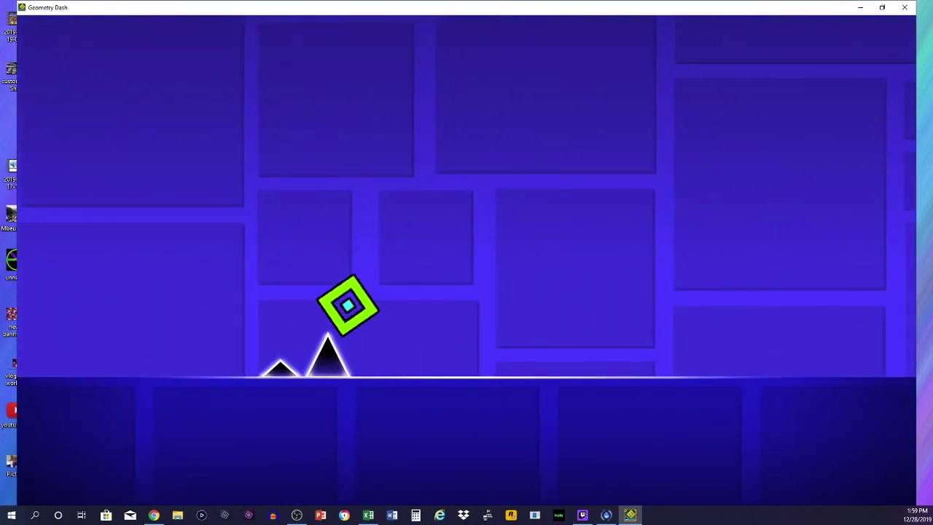
key("space")
key("space")
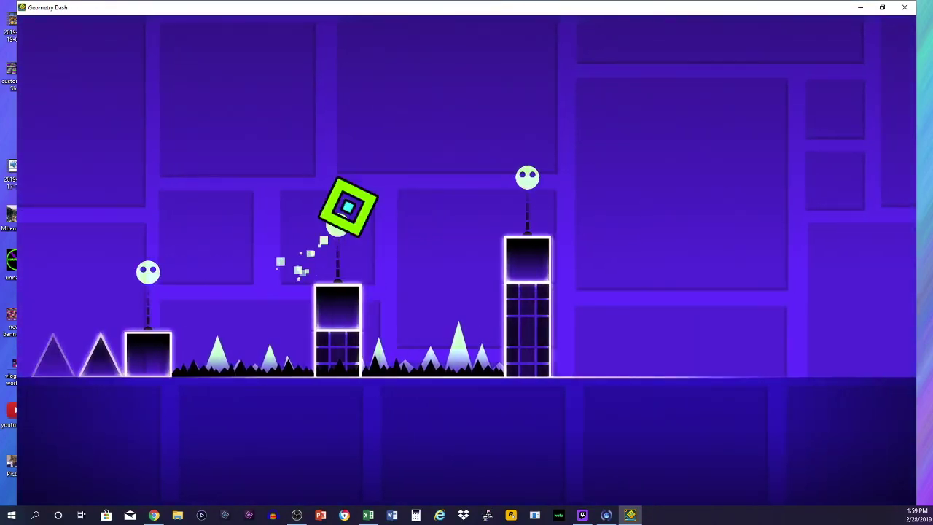
key("space")
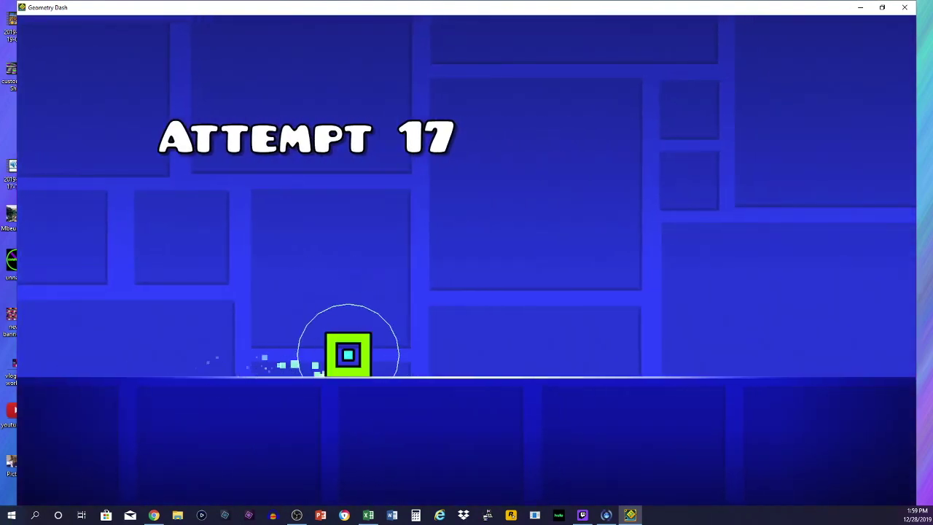
On the following attempt, clear the opening spikes, blocks, taller pillar and spike rows.
key("space")
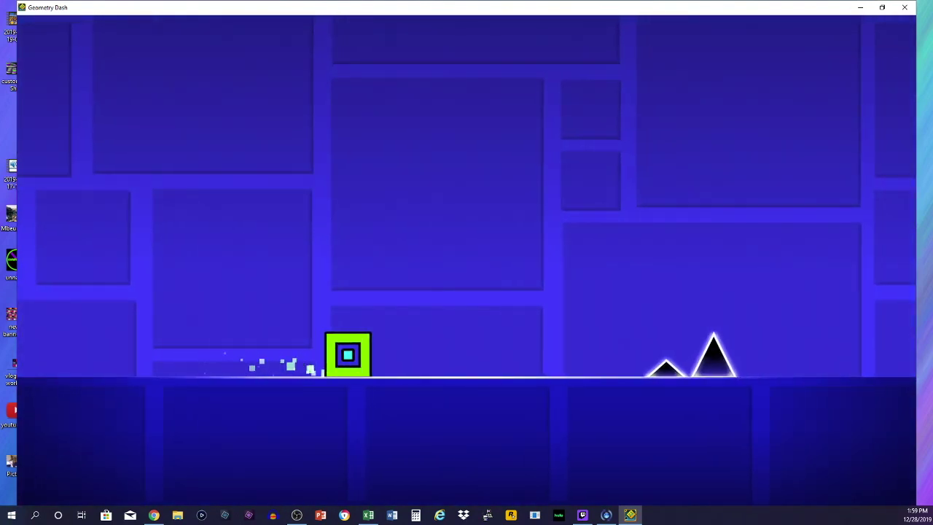
key("space")
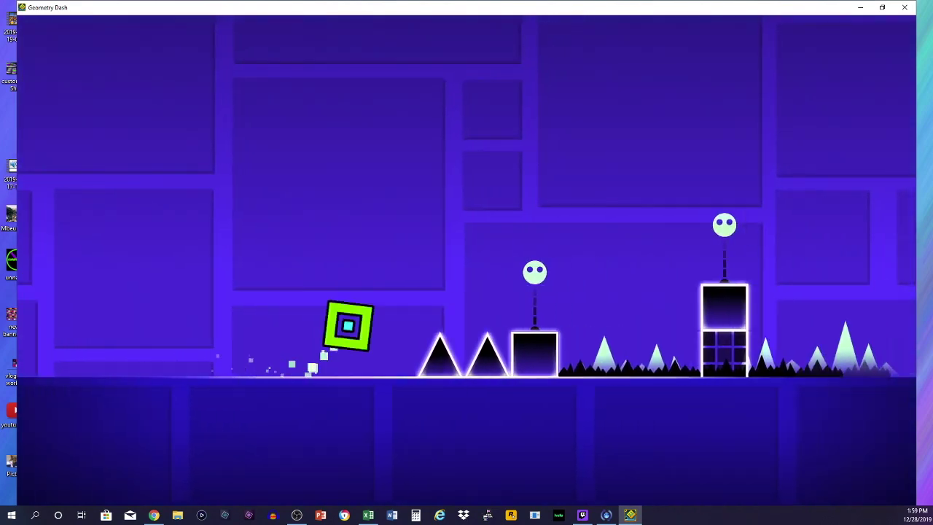
key("space")
key("space")
key("space")
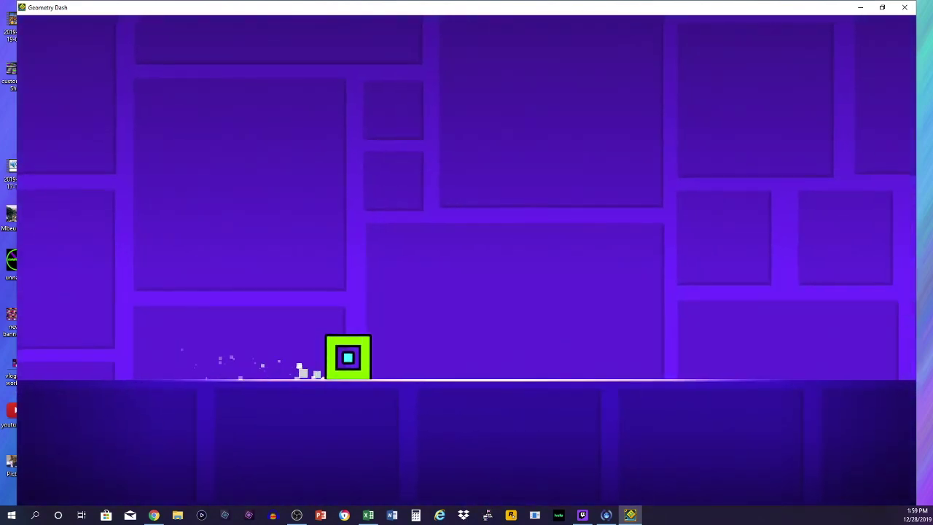
key("space")
key("space")
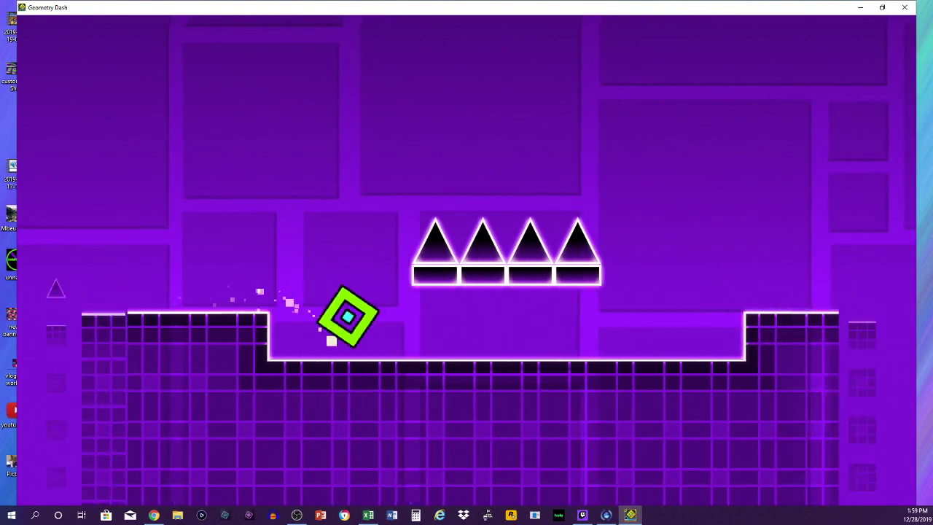
key("space")
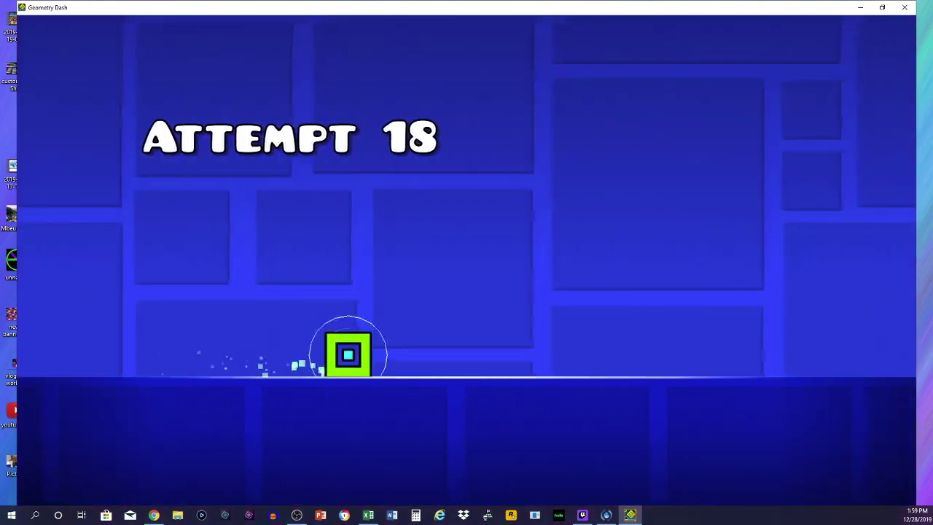
key("space")
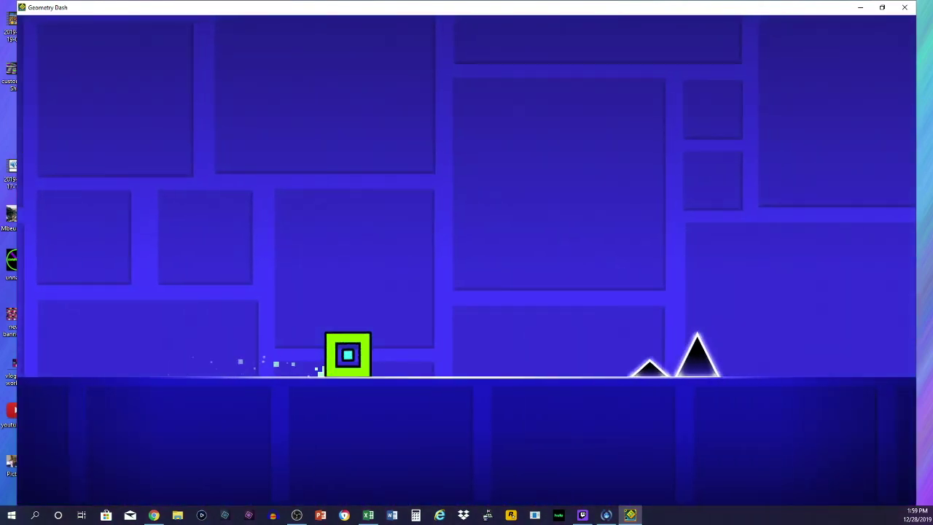
key("space")
key("space")
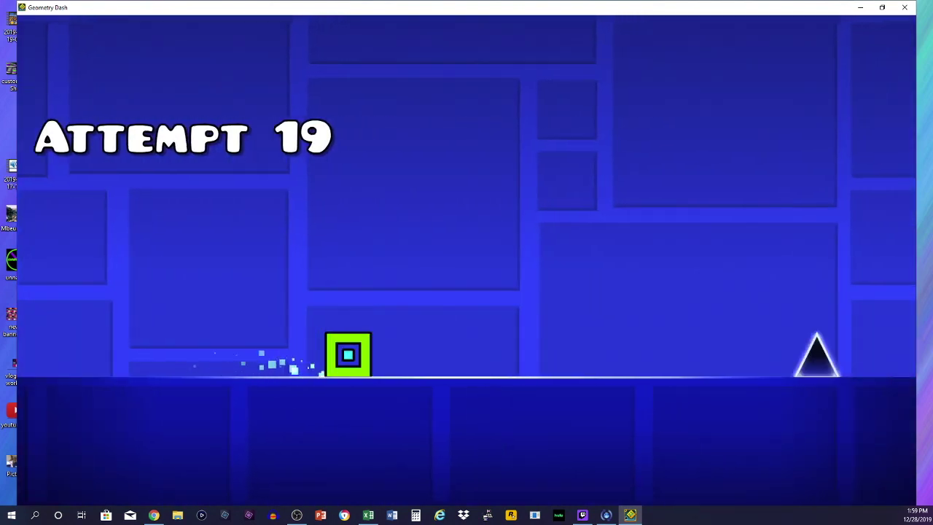
On attempt 19, clear the opening spikes, pillar, floating platforms and spike rows.
key("space")
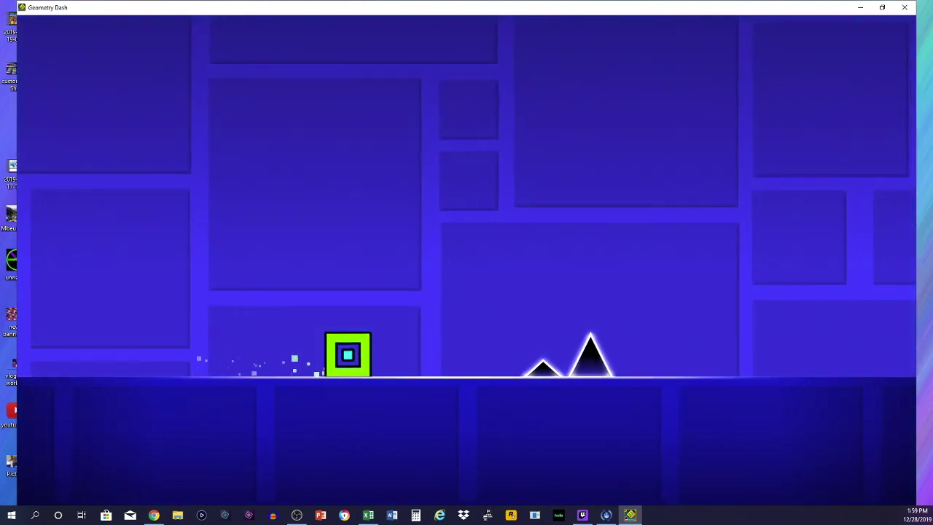
key("space")
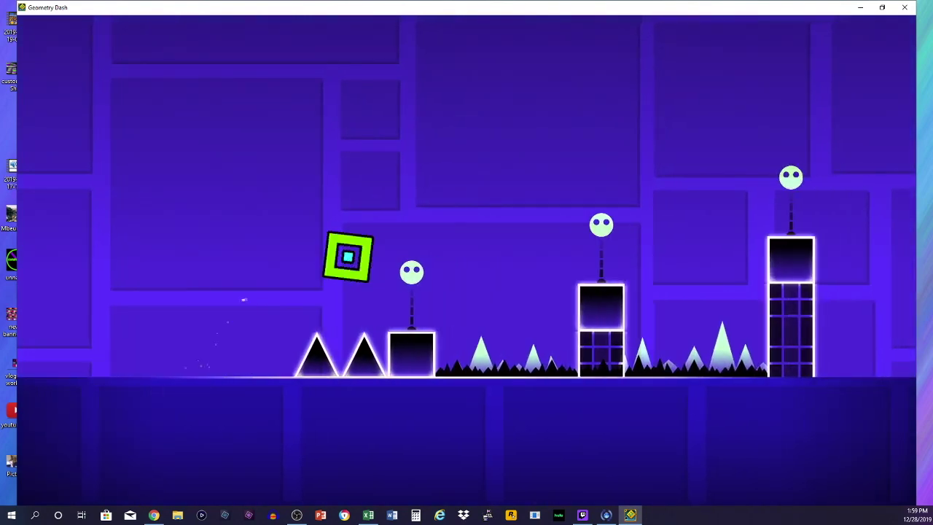
key("space")
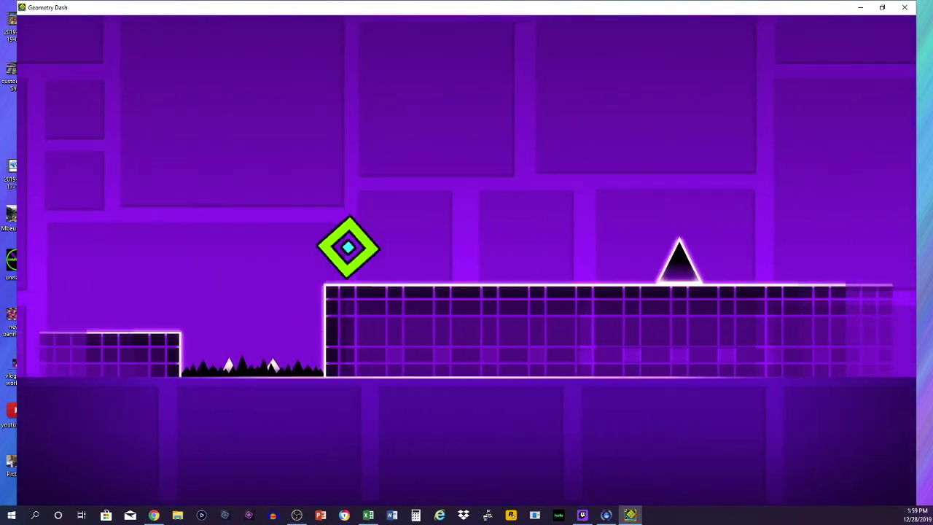
key("space")
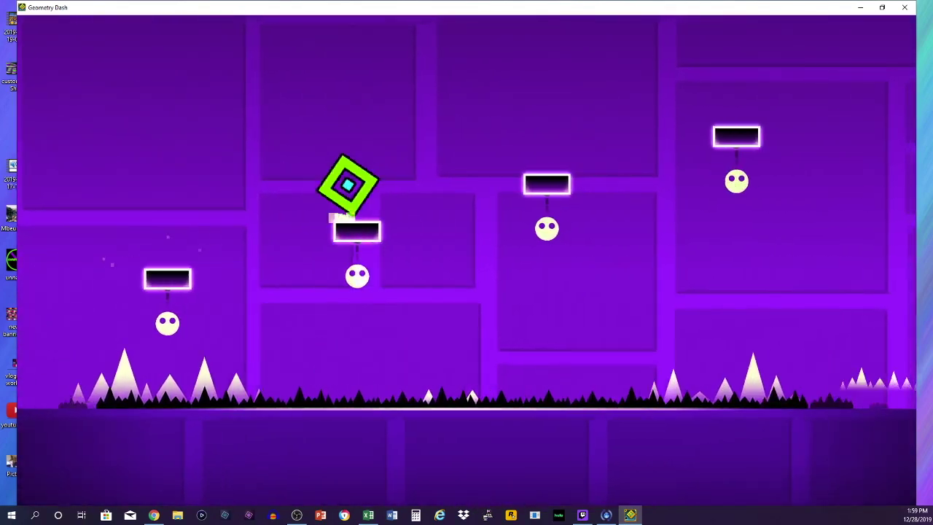
key("space")
key("space")
key("space")
key("space")
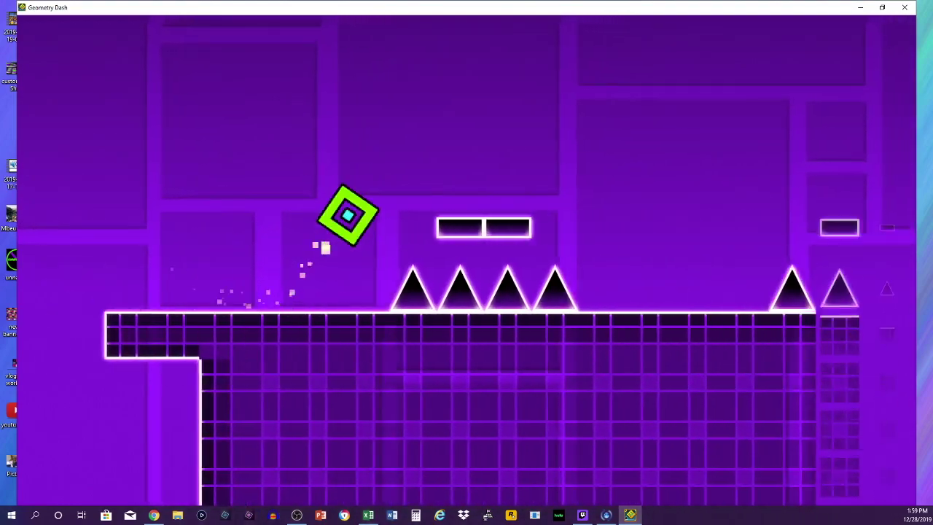
key("space")
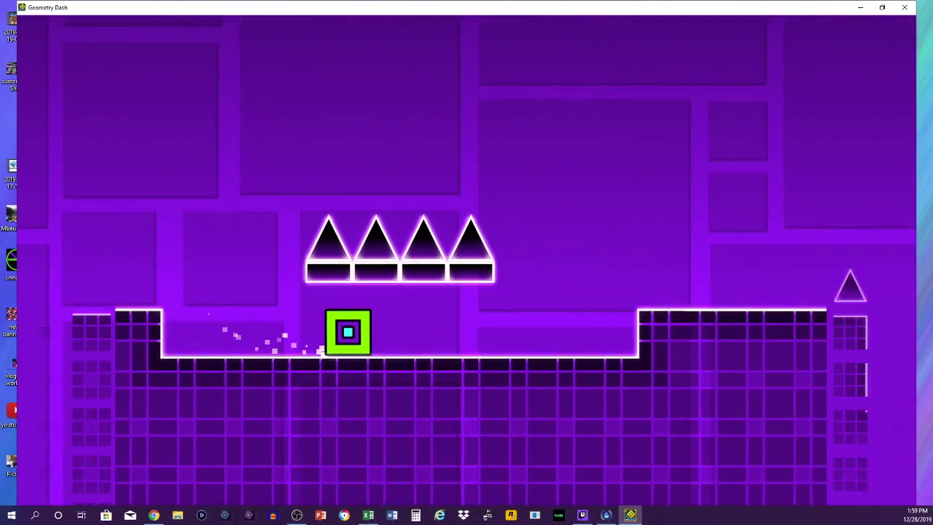
key("space")
key("space")
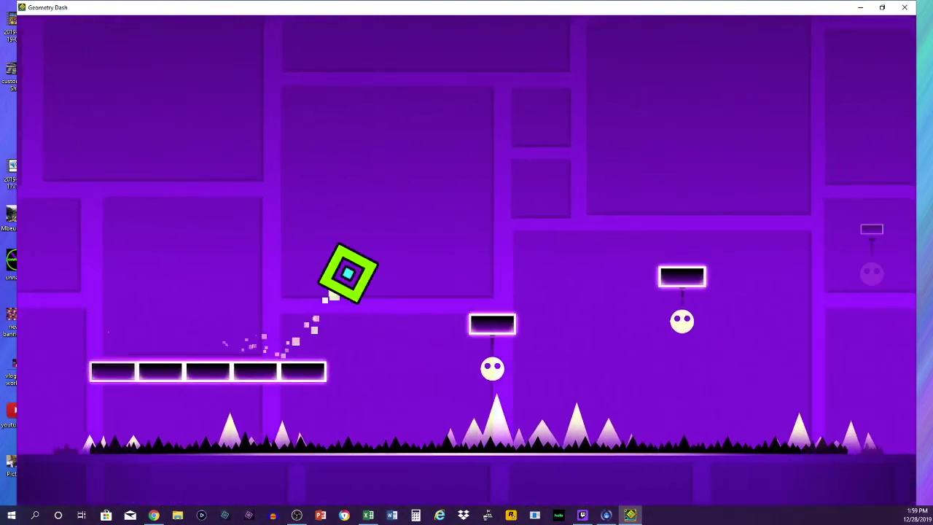
key("space")
key("space")
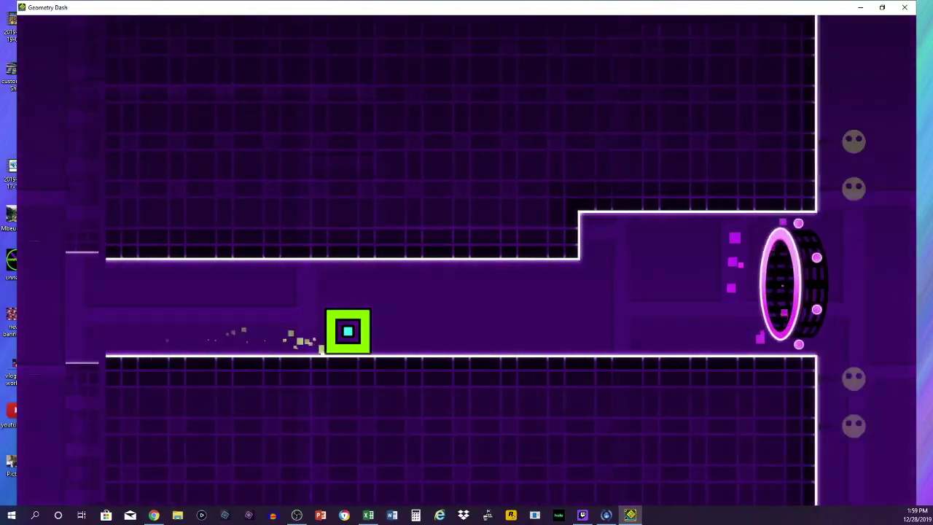
Fly the ship through the spiked and block corridors into the portal.
key("space")
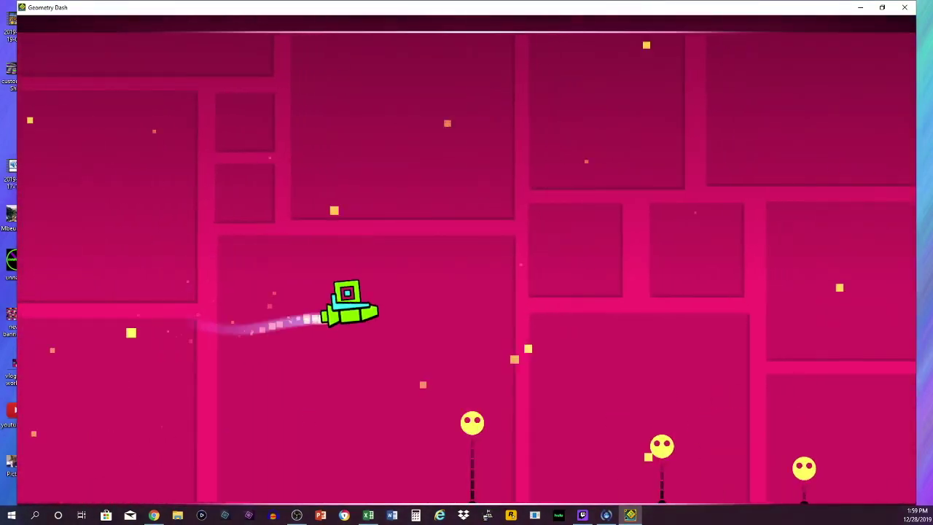
key("space")
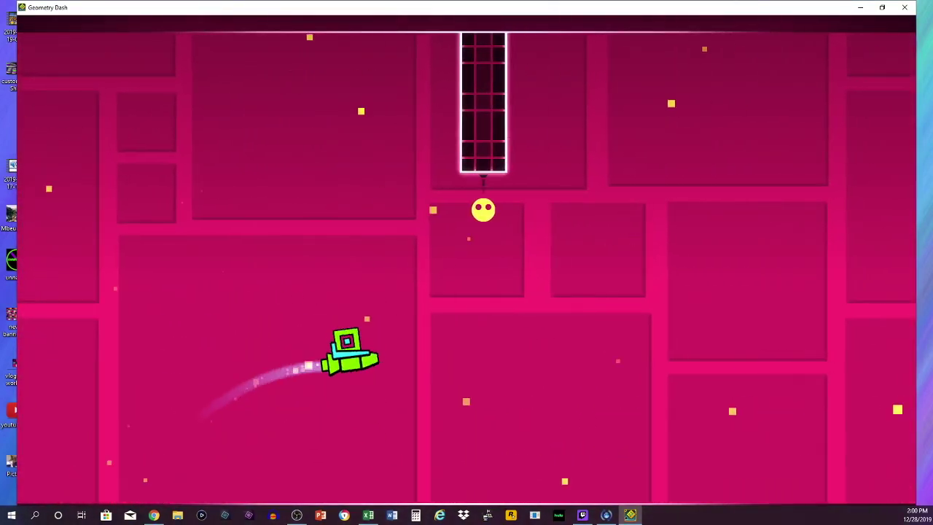
key("space")
key("space")
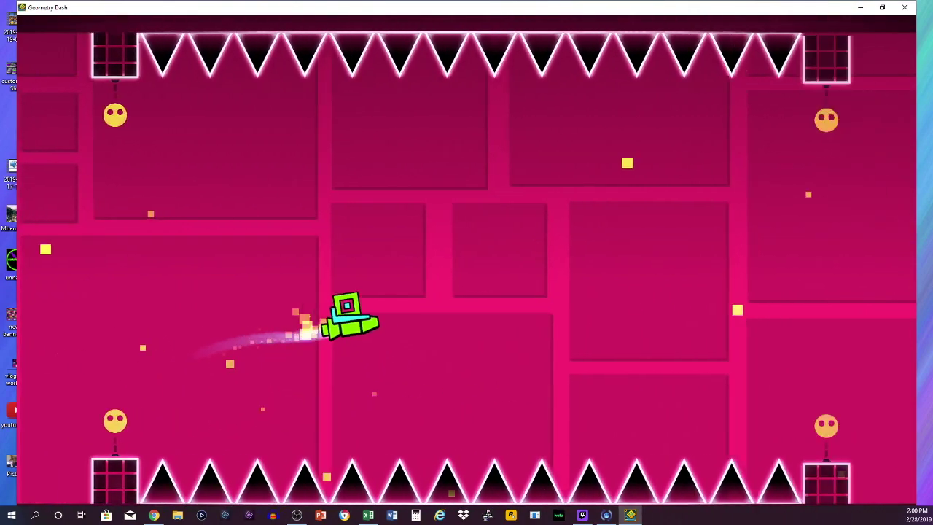
key("space")
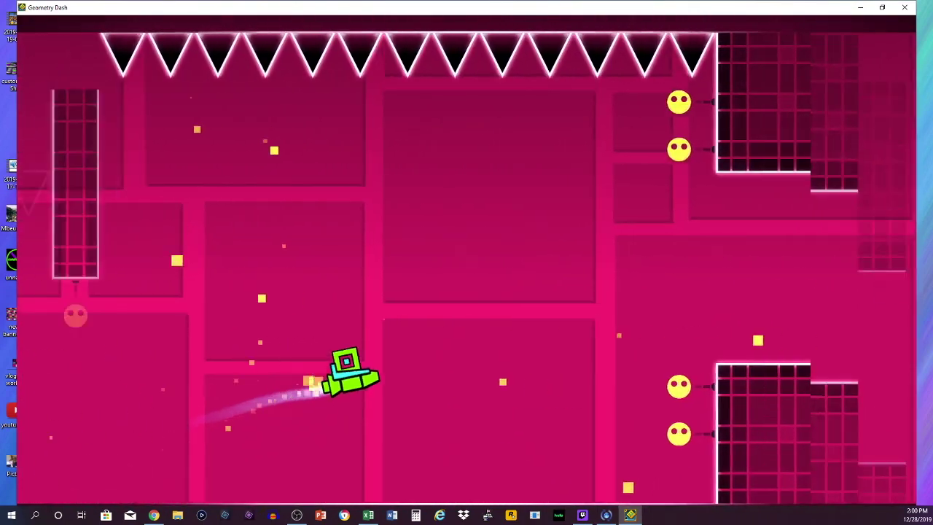
key("space")
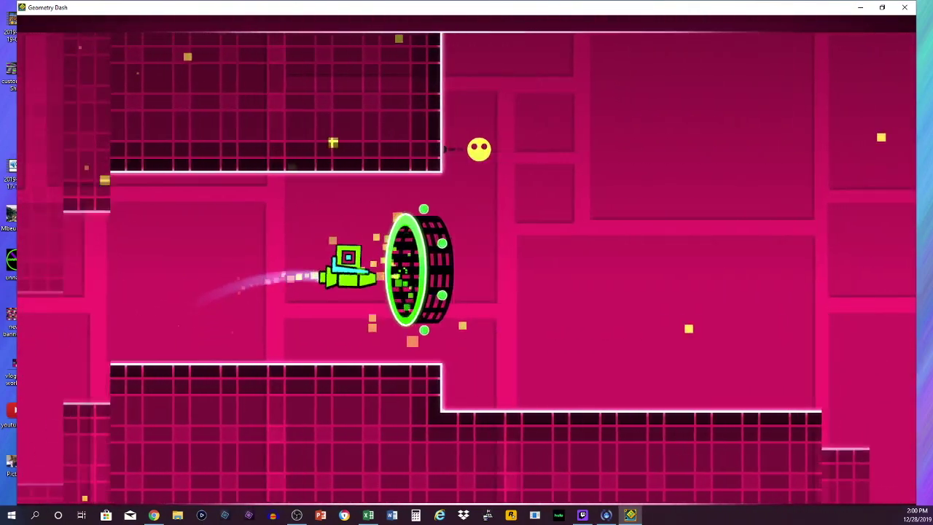
Jump the cube across the platforms and over the spike groups and triple spike.
key("space")
key("space")
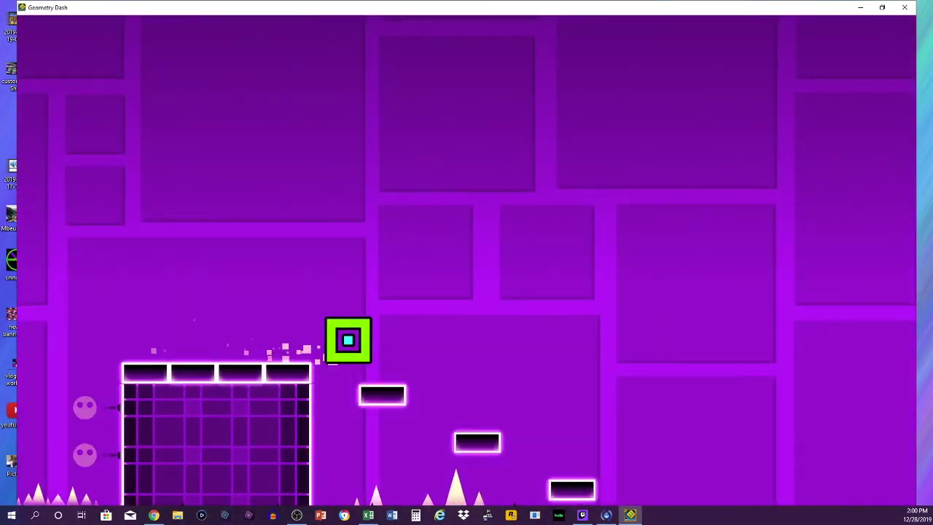
key("space")
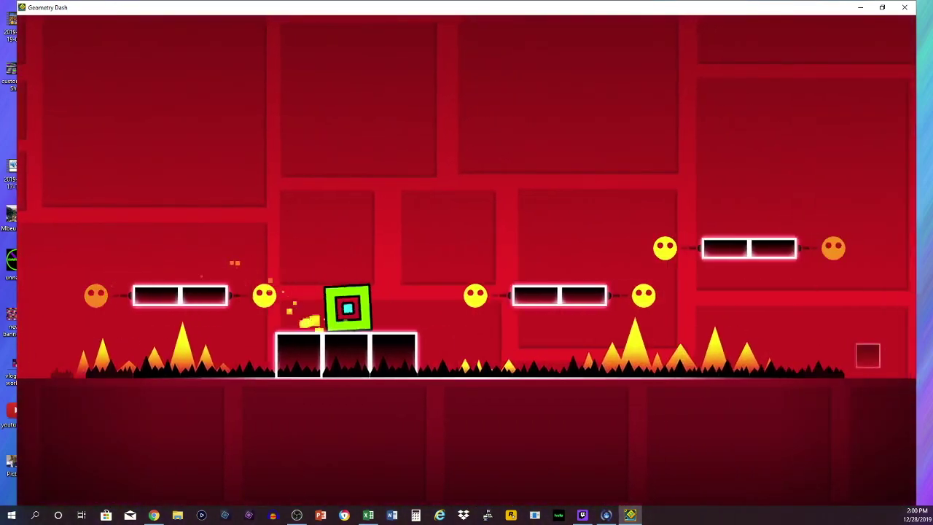
key("space")
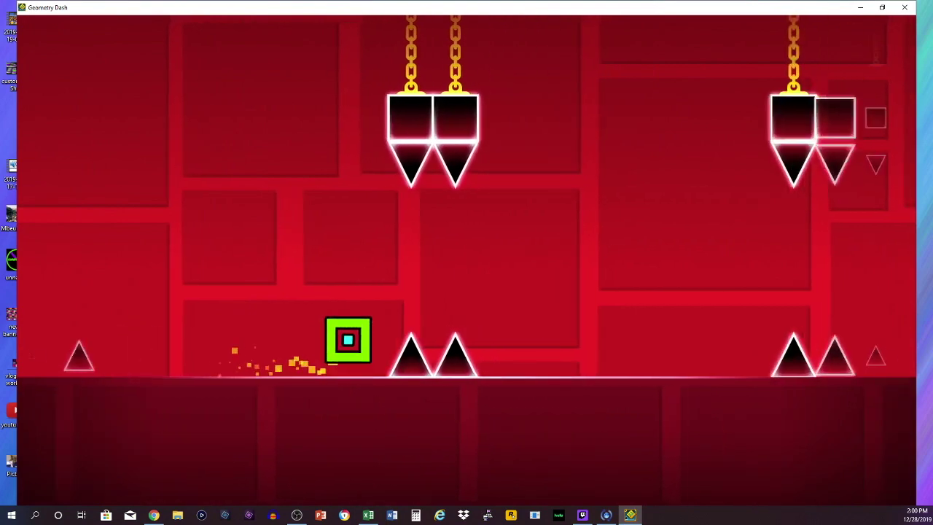
key("space")
key("space")
key("space")
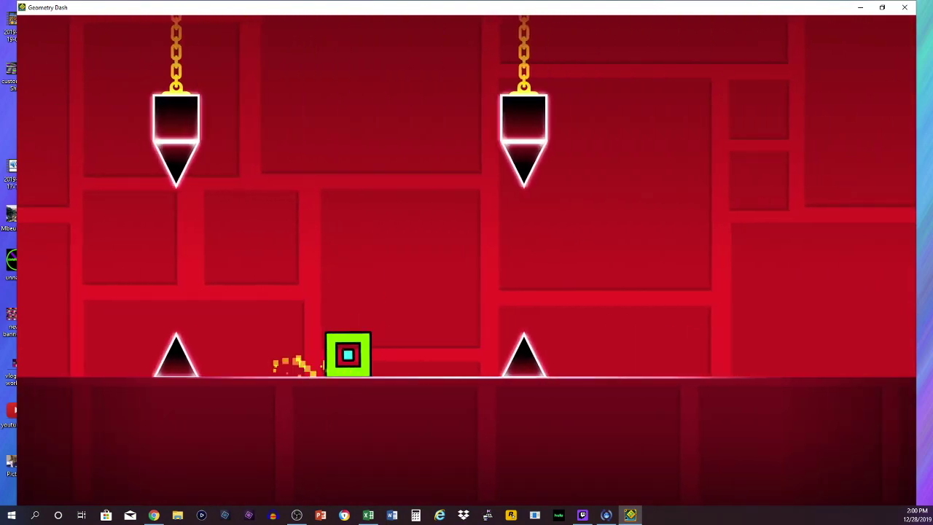
key("space")
key("space")
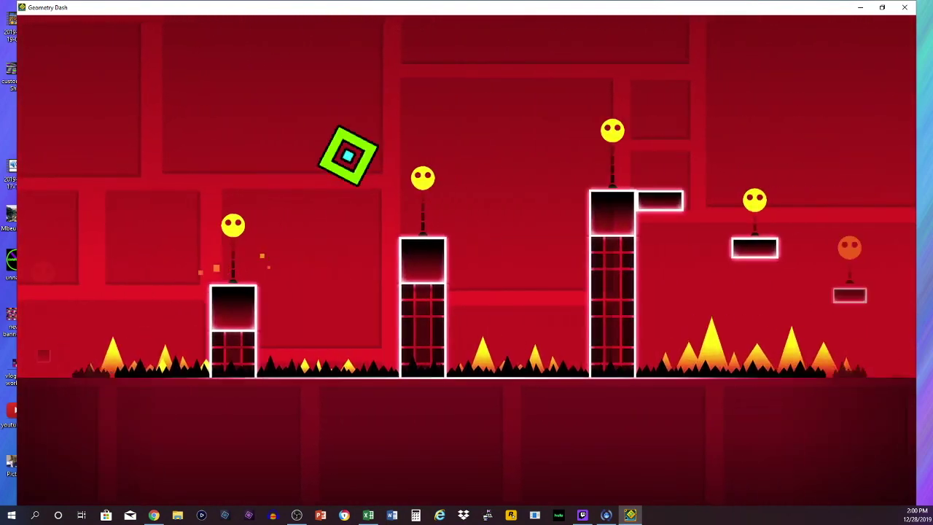
key("space")
key("space")
key("space")
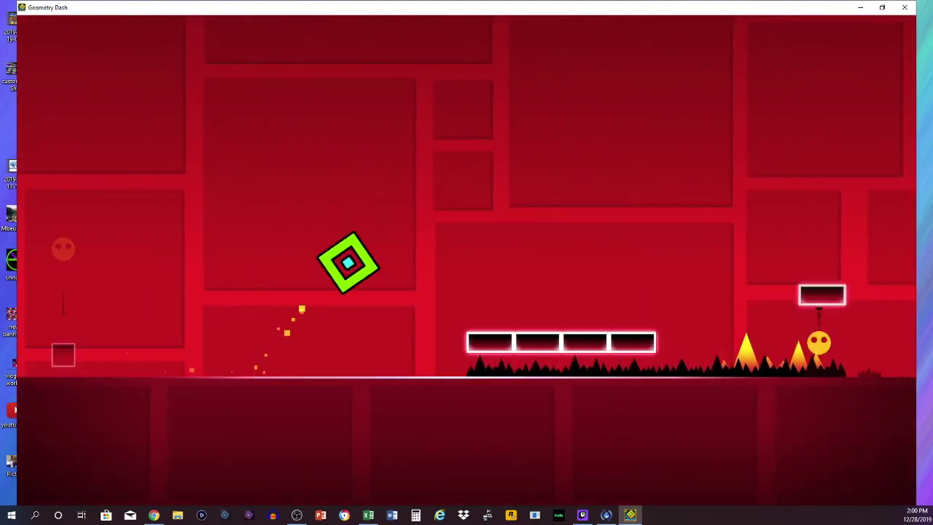
Hop the red section's floating platforms and three-block platform until crashing on a spike.
key("space")
key("space")
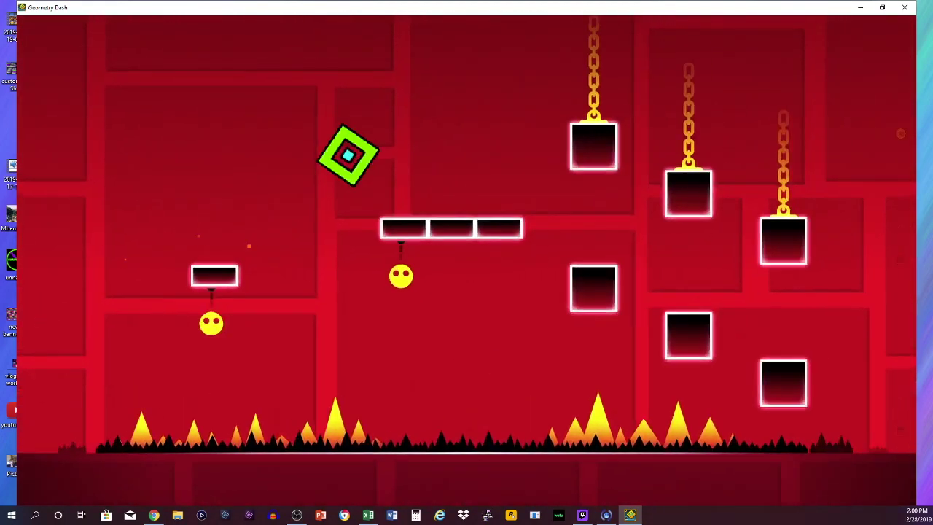
key("space")
key("space")
key("space")
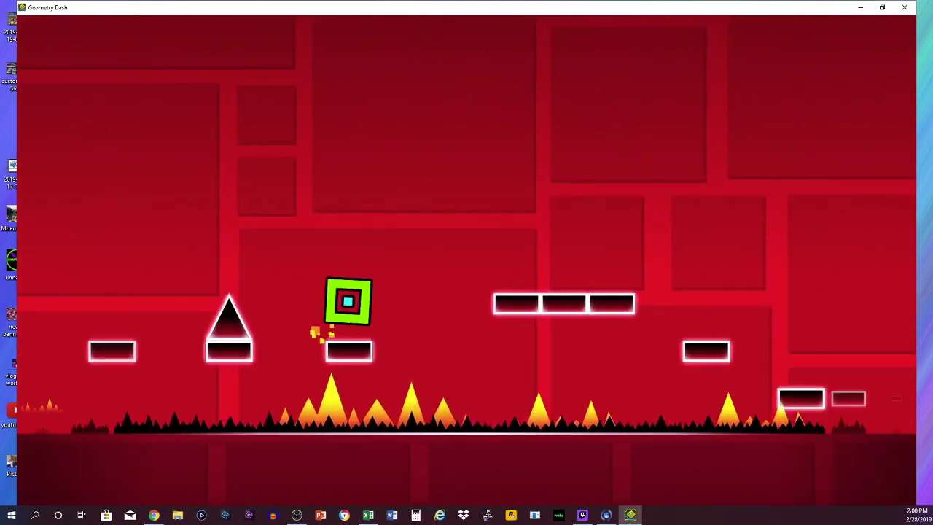
key("space")
key("space")
key("space")
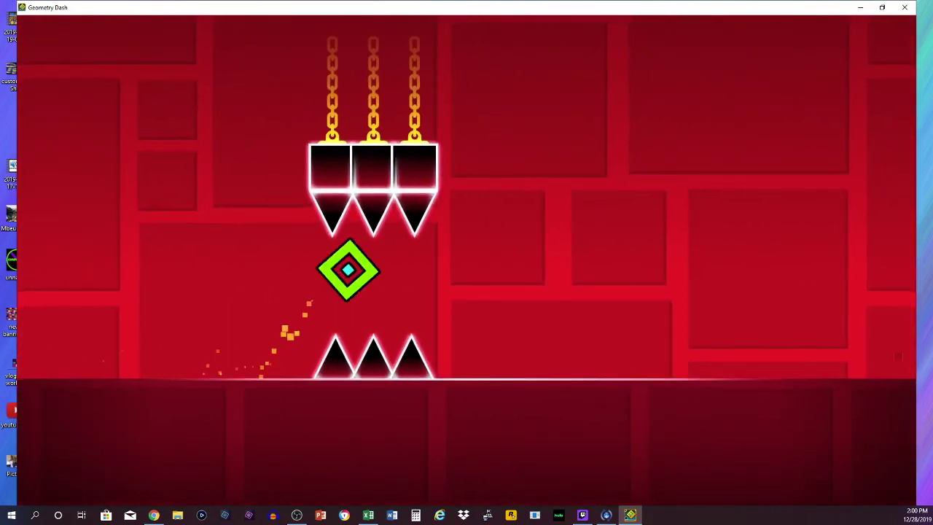
key("space")
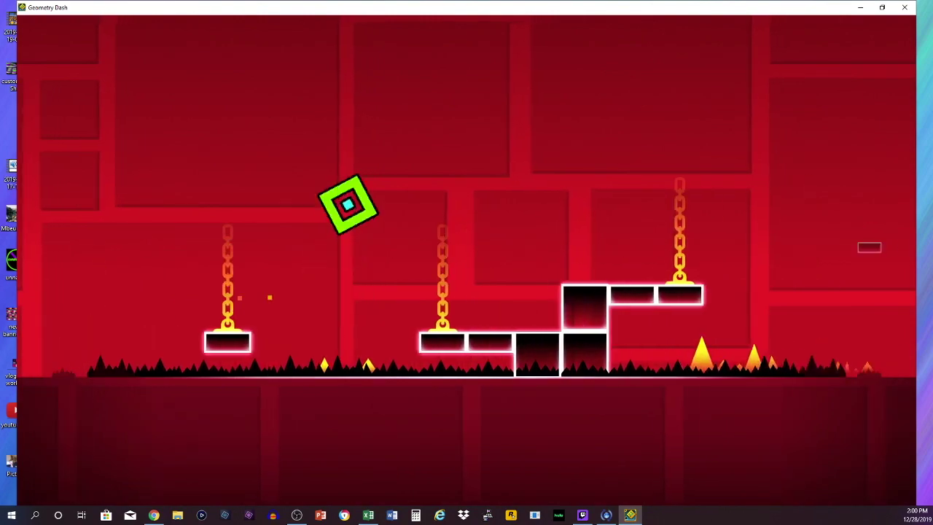
key("space")
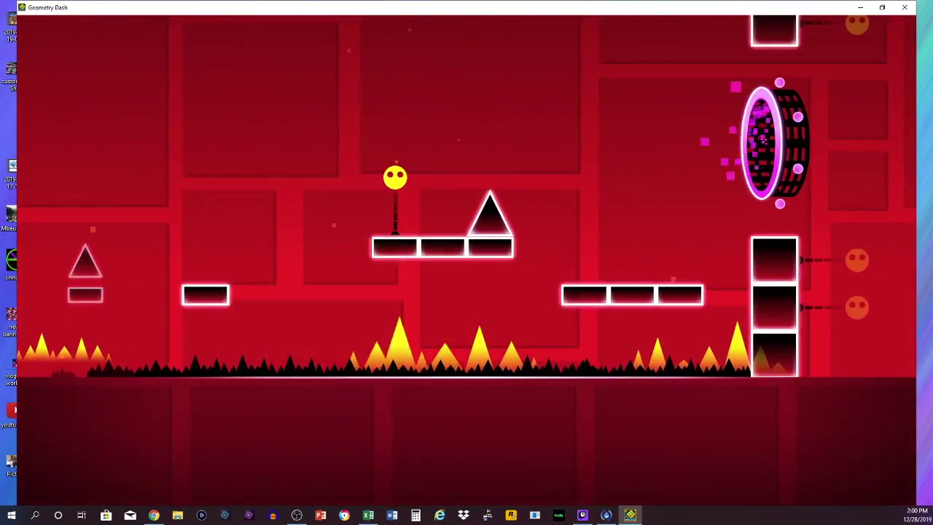
key("space")
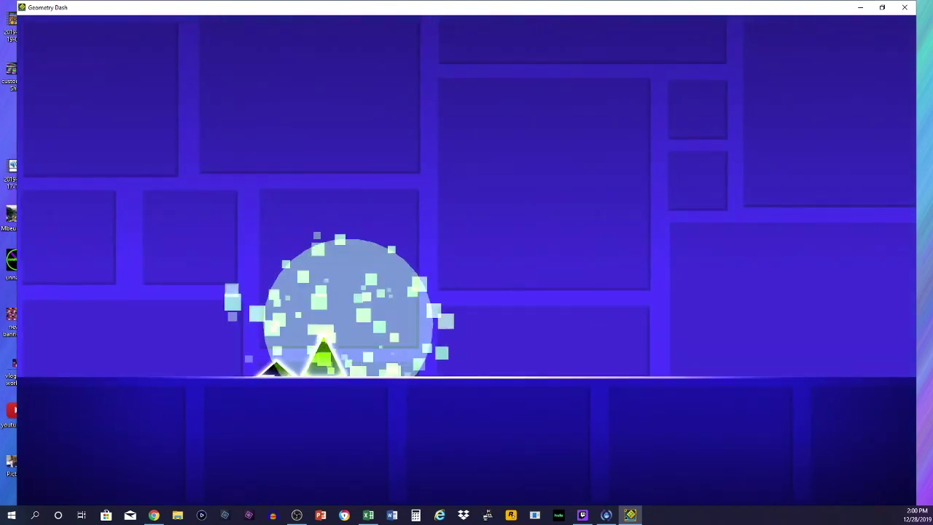
Jump the red-section spikes, hop across the blocks and pillars, and clear two ground spikes.
key("space")
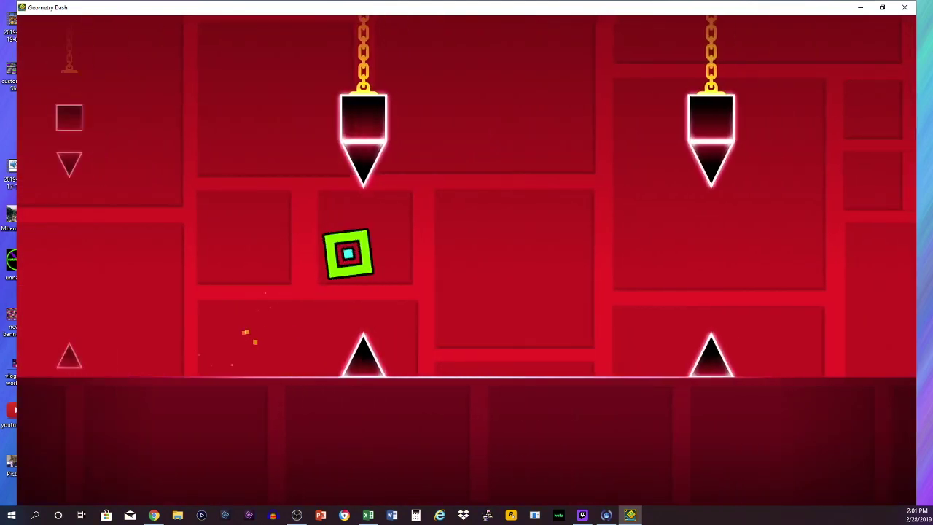
key("space")
key("space")
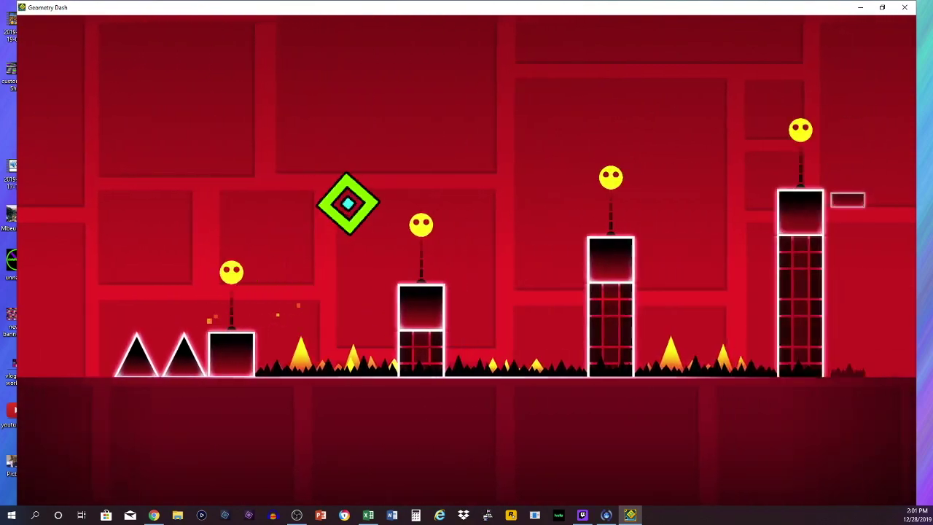
key("space")
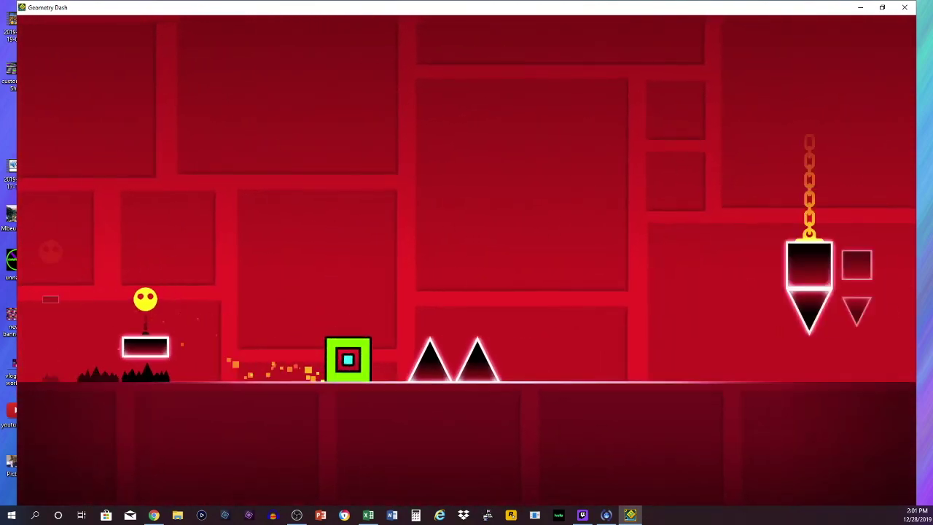
key("space")
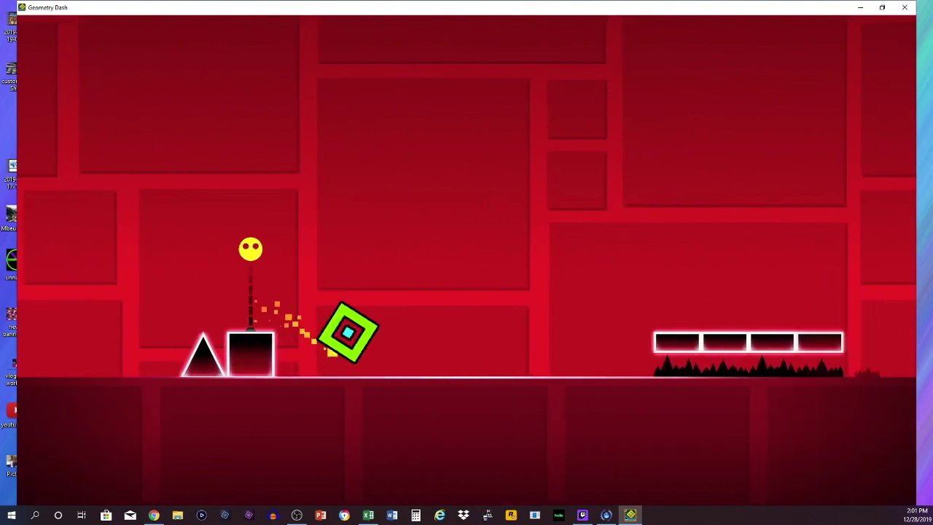
Hop across the floating platforms over the spike pits onto the raised platform.
key("space")
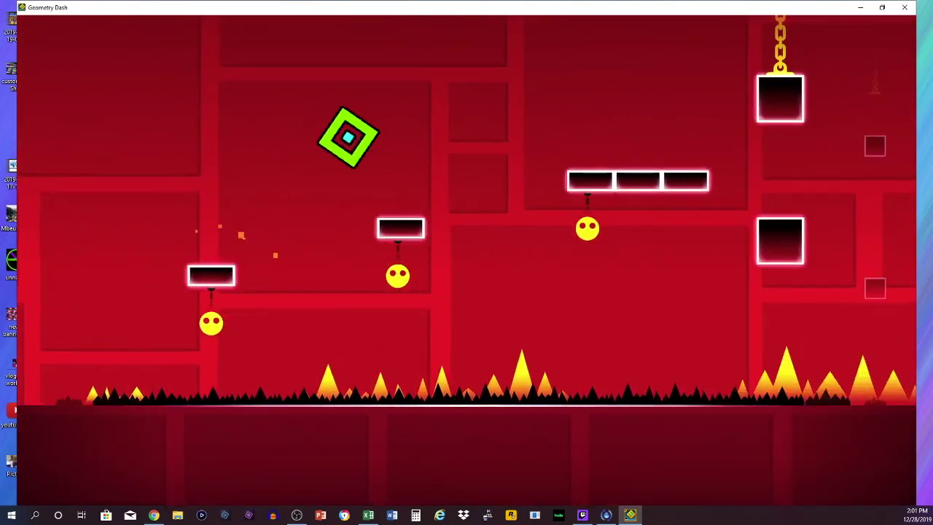
key("space")
key("space")
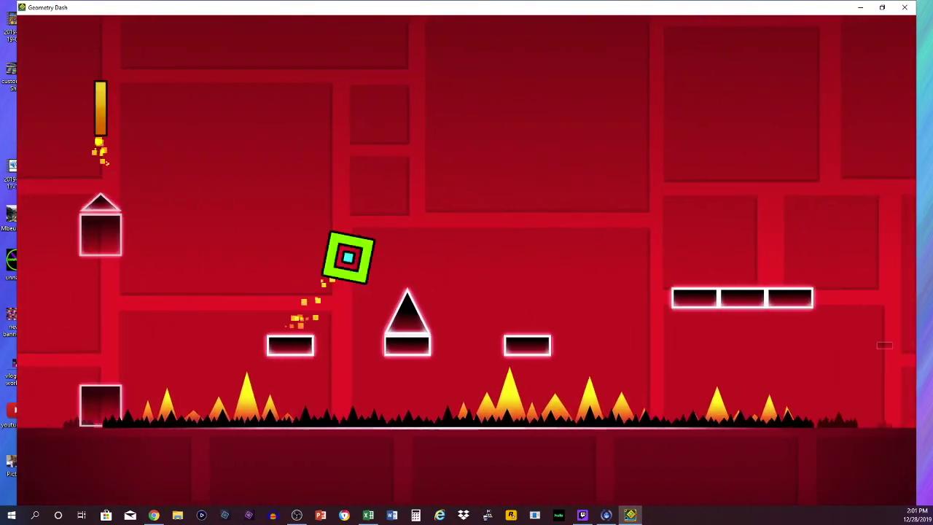
key("space")
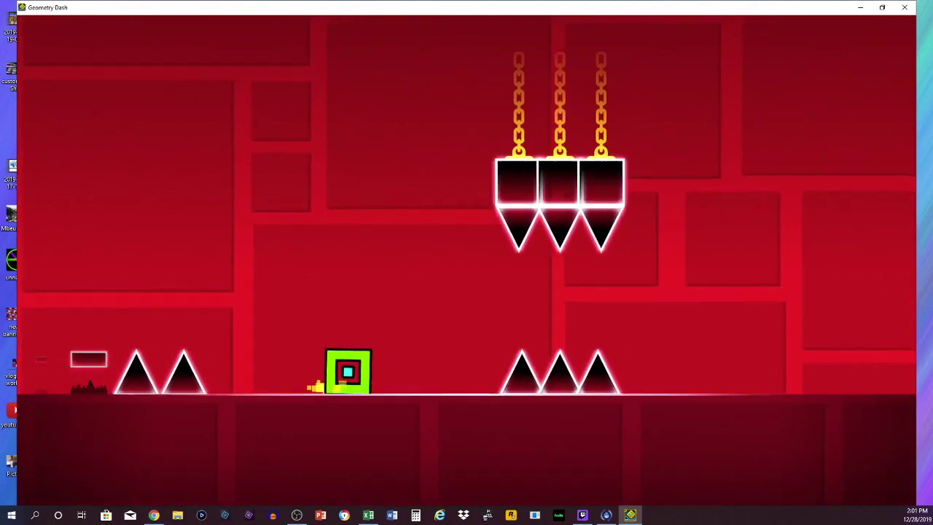
key("space")
key("space")
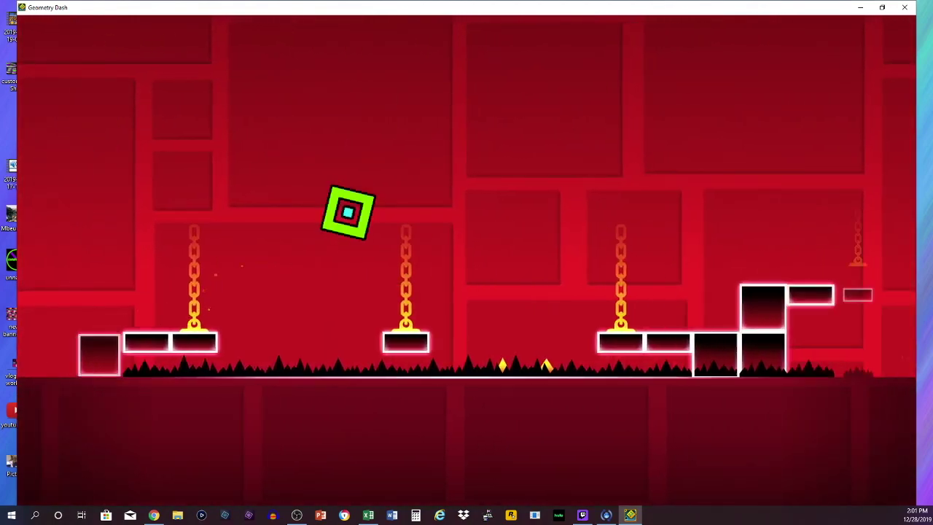
key("space")
key("space")
key("space")
key("space")
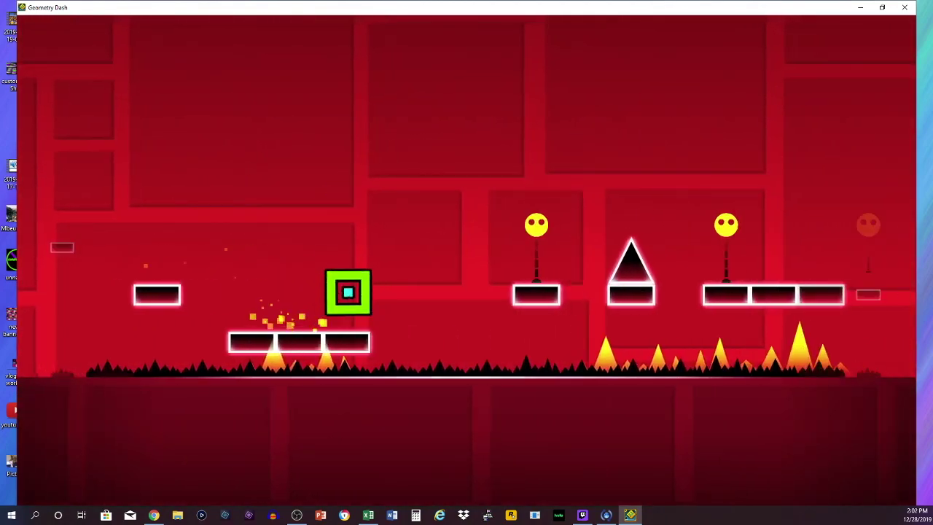
key("space")
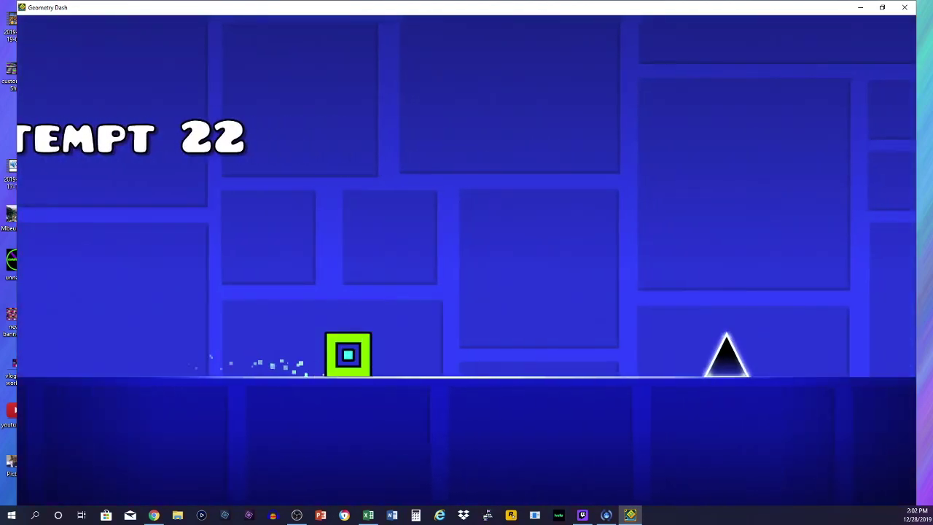
On attempt 22, clear the opening spike, the purple platform, and the single and double spikes.
key("space")
key("space")
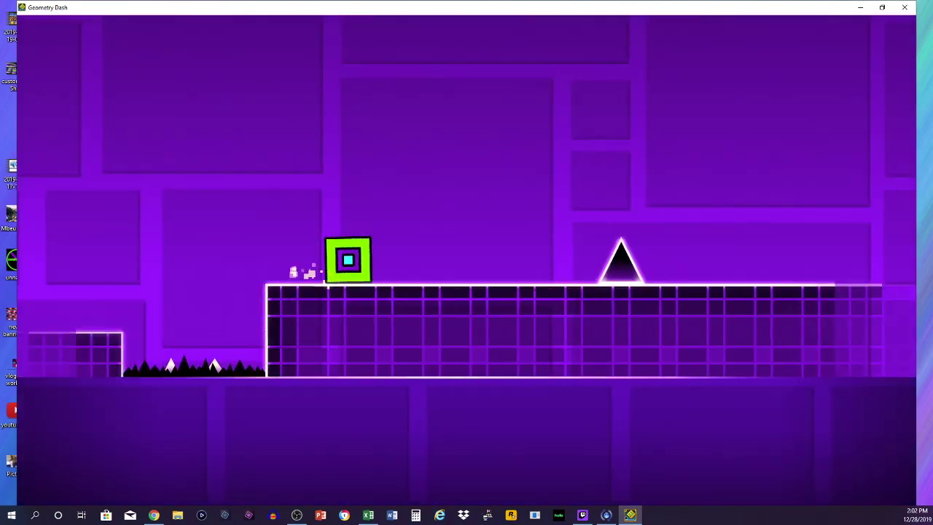
key("space")
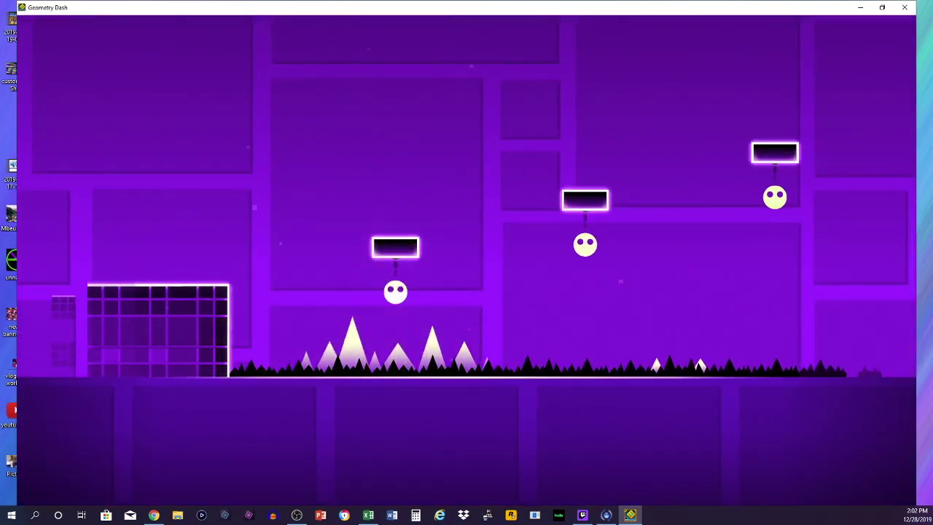
key("space")
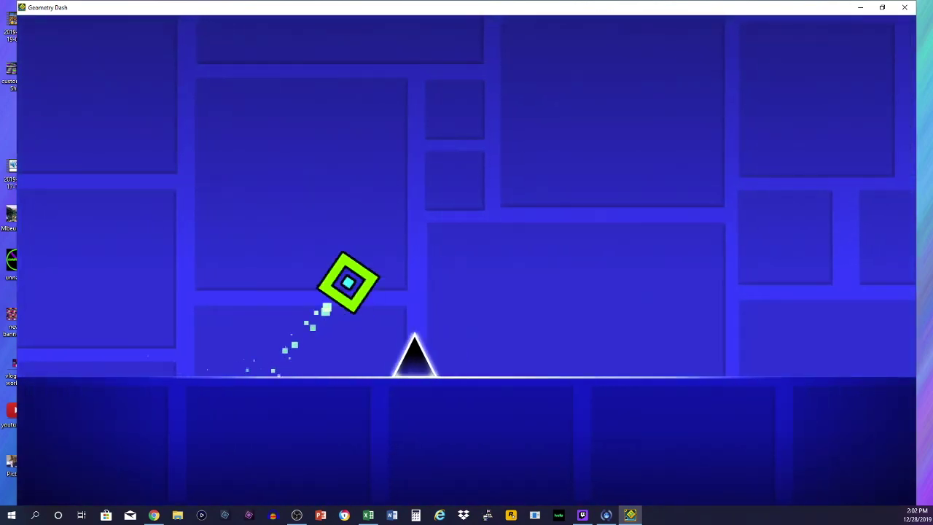
key("space")
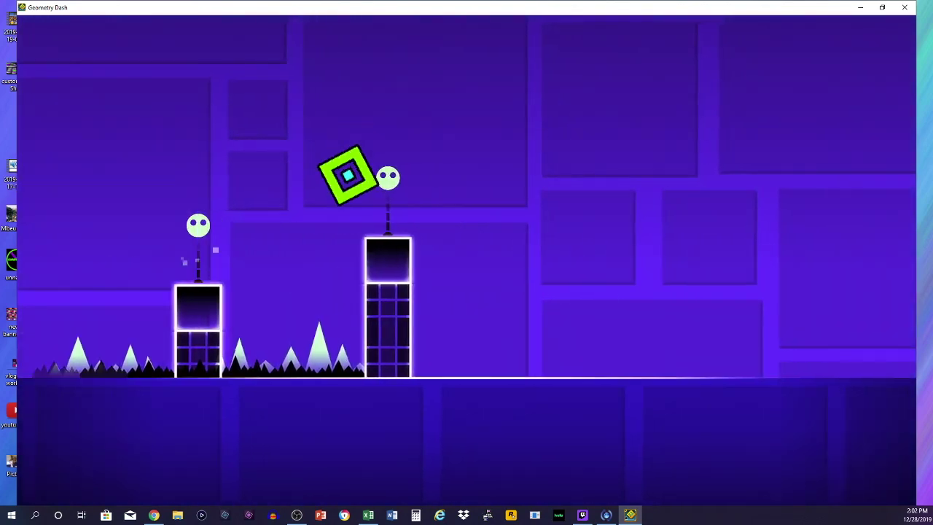
key("space")
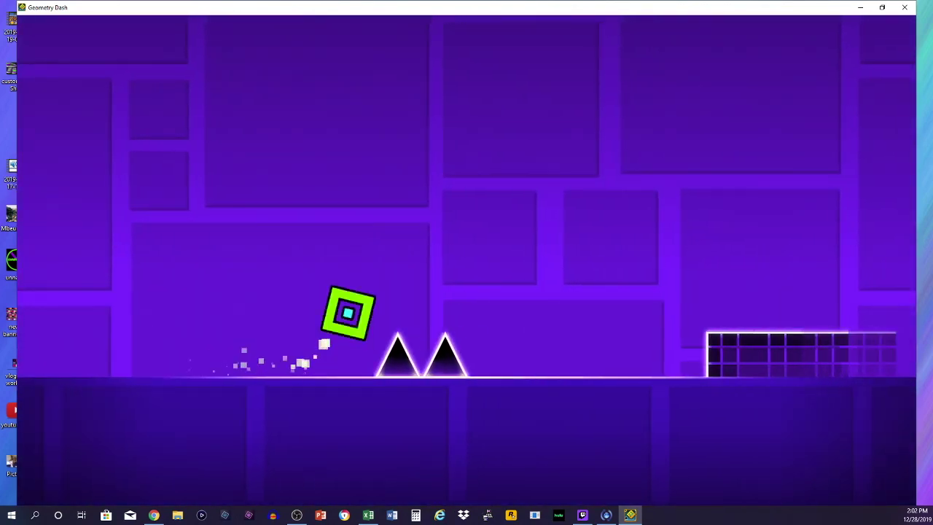
key("space")
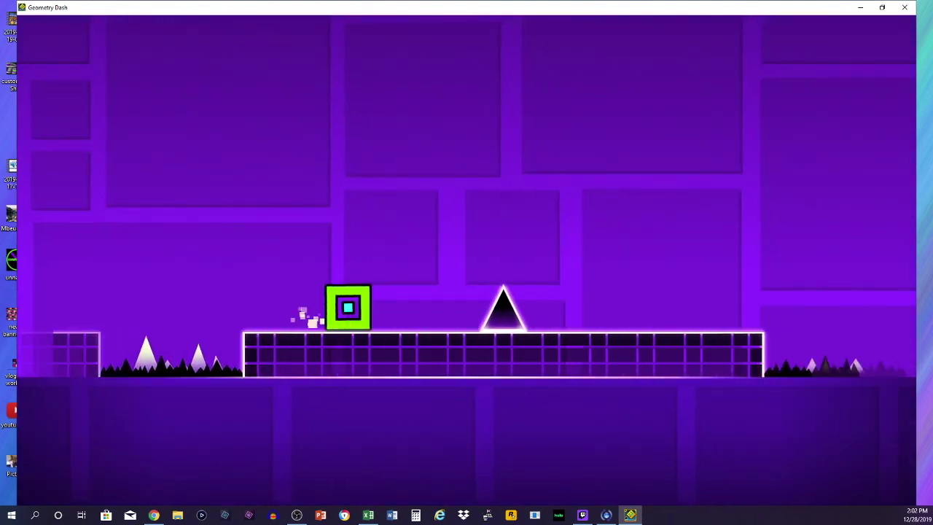
Cross the red section's pillars, hanging spikes, yellow orbs and small platforms until the crash.
key("space")
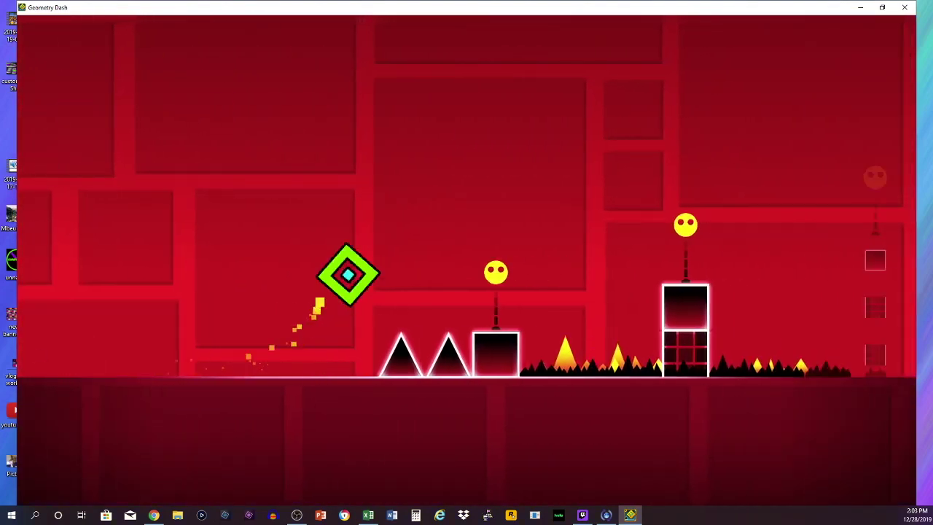
key("space")
key("space")
key("space")
key("space")
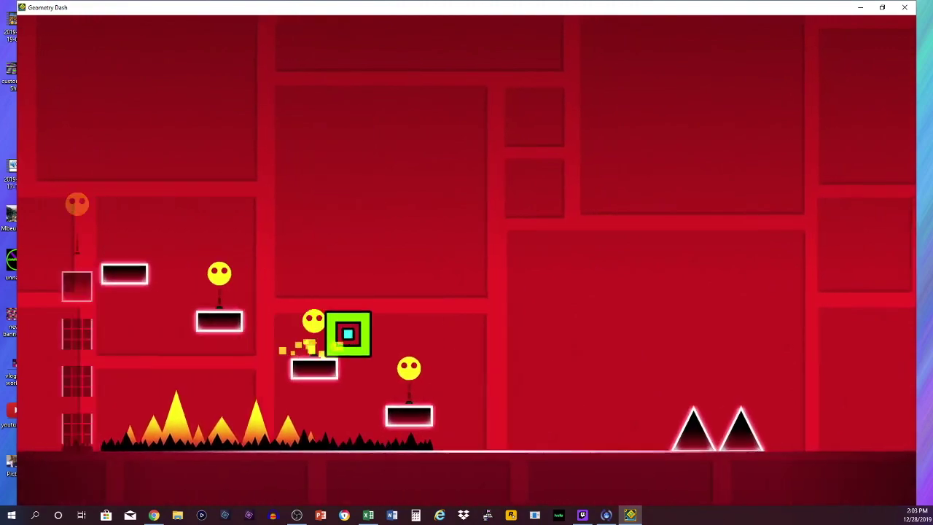
key("space")
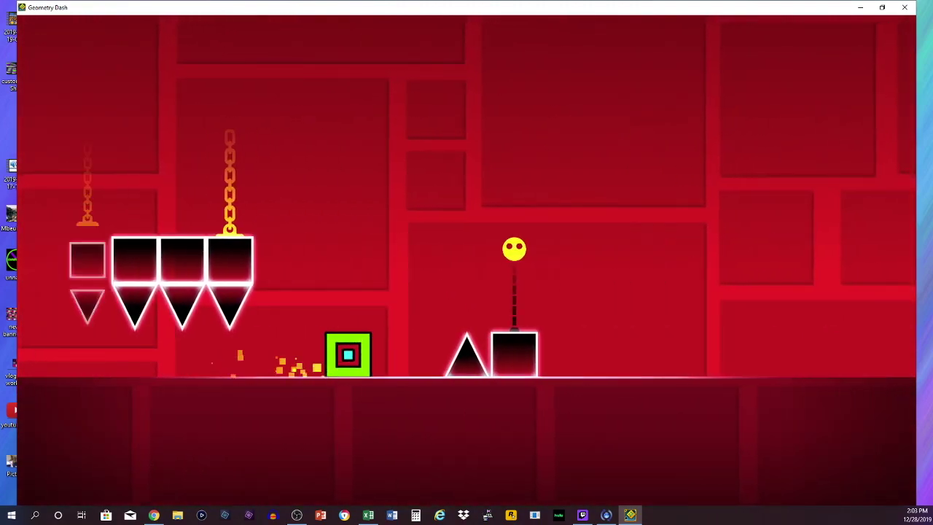
key("space")
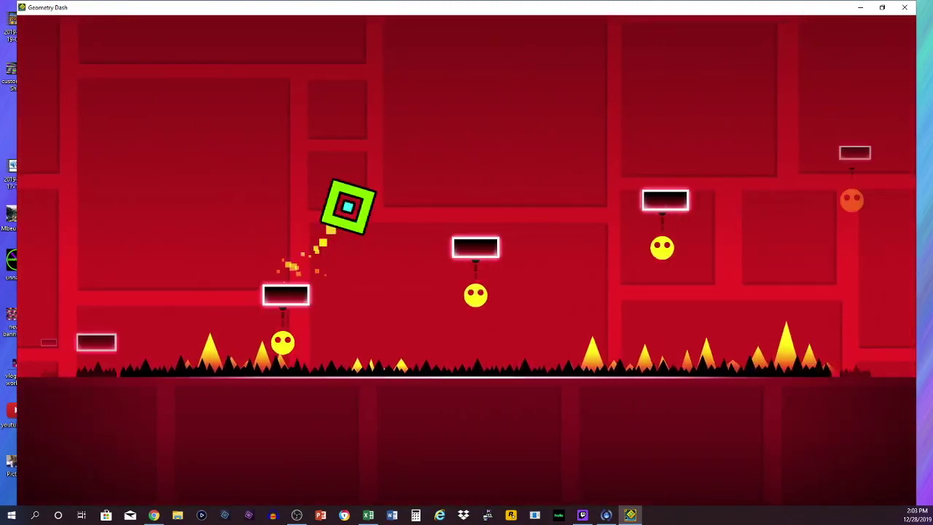
key("space")
key("space")
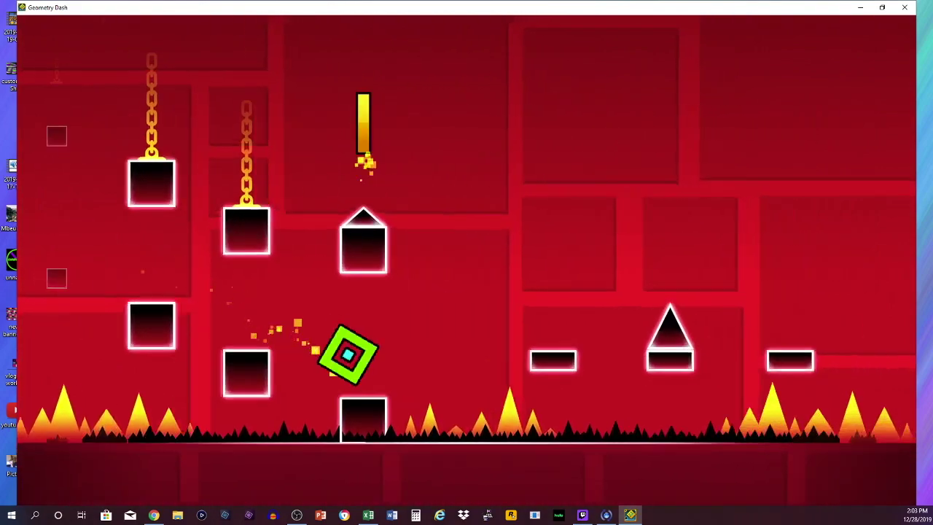
key("space")
key("space")
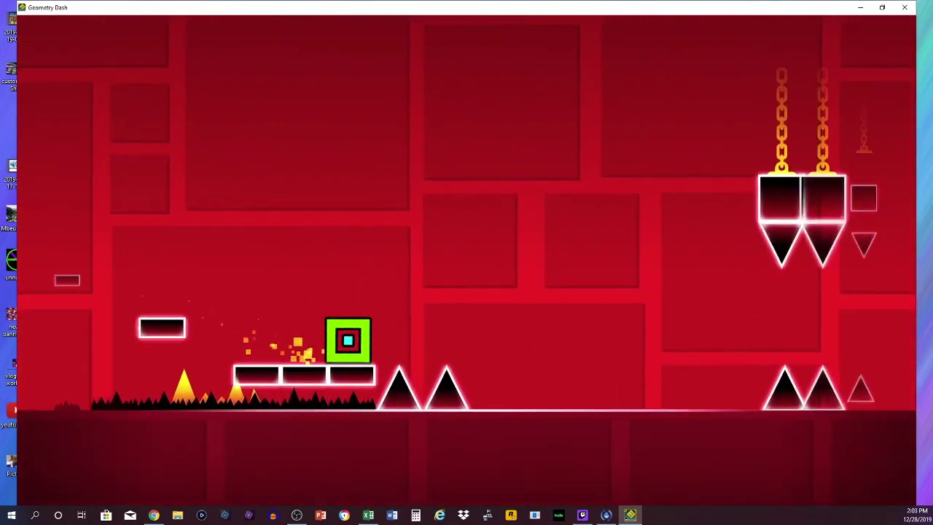
key("space")
key("space")
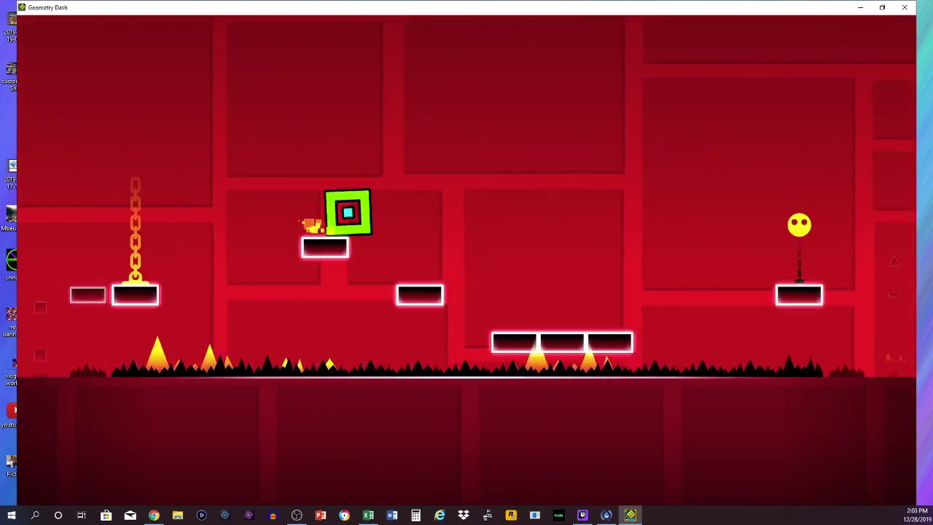
key("space")
key("space")
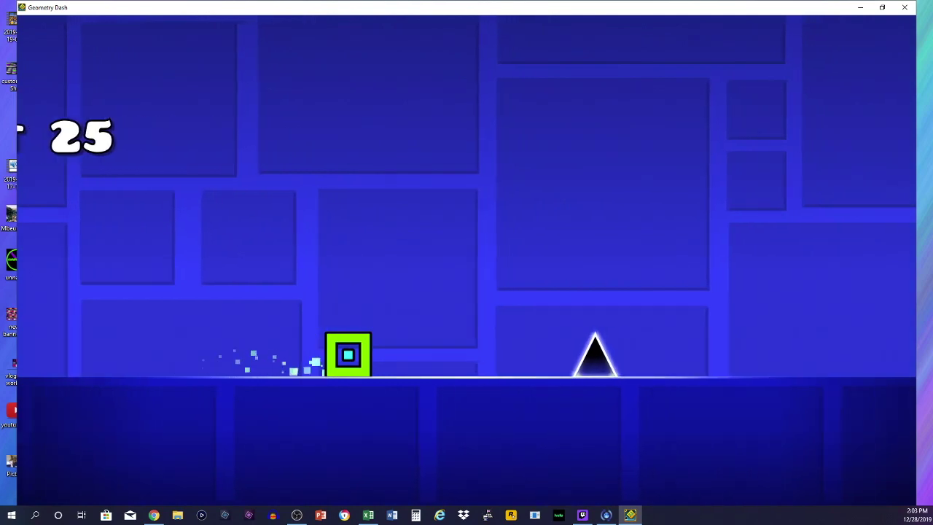
On a later attempt, clear the opening spike, orbs and higher purple platform.
key("space")
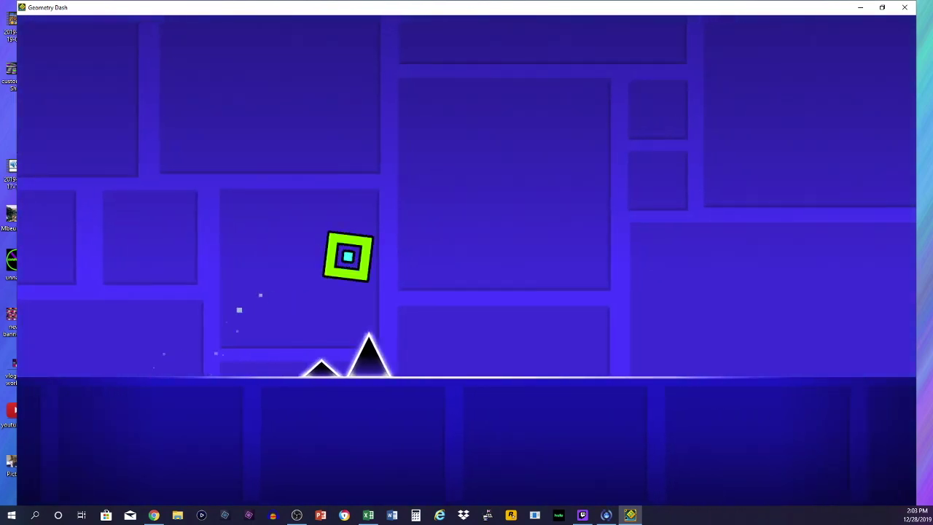
key("space")
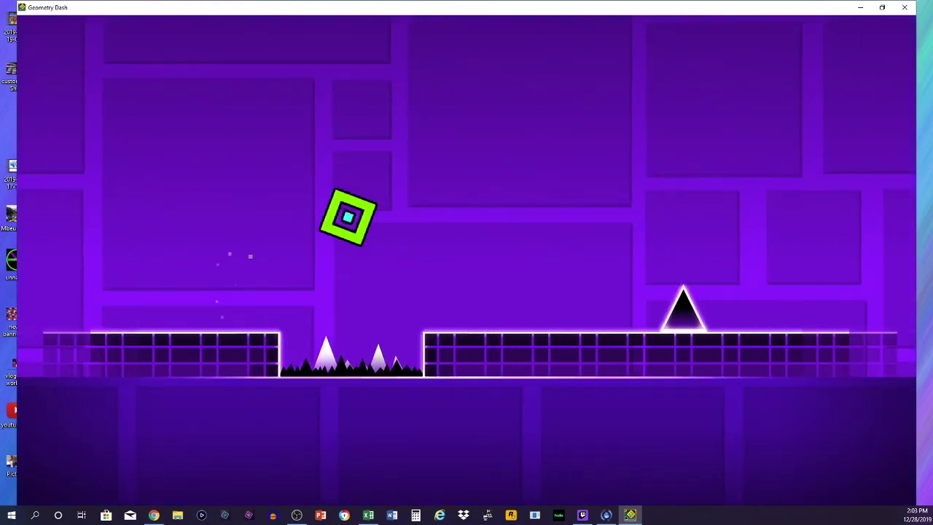
key("space")
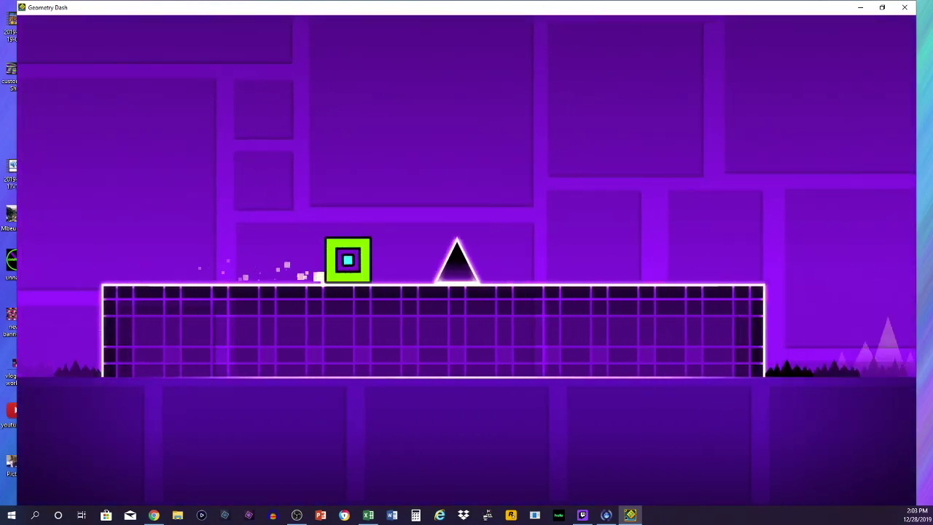
key("space")
key("space")
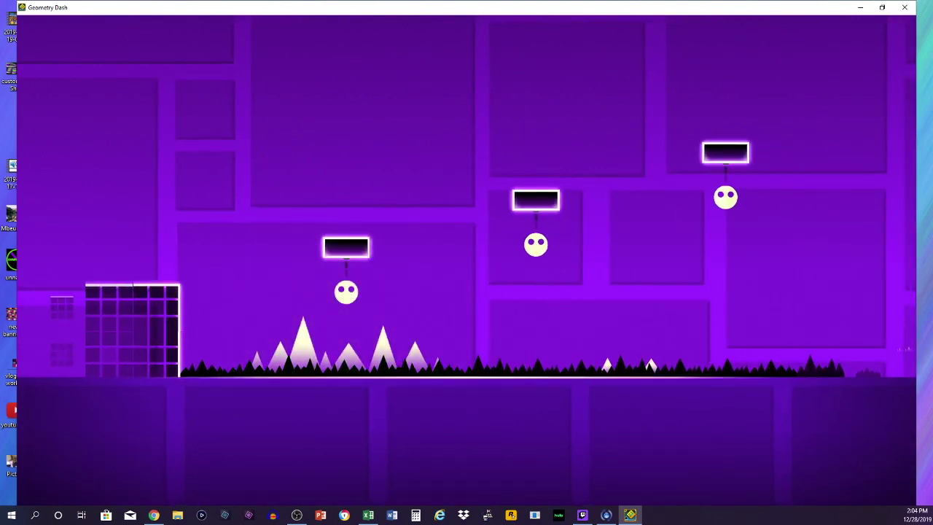
key("space")
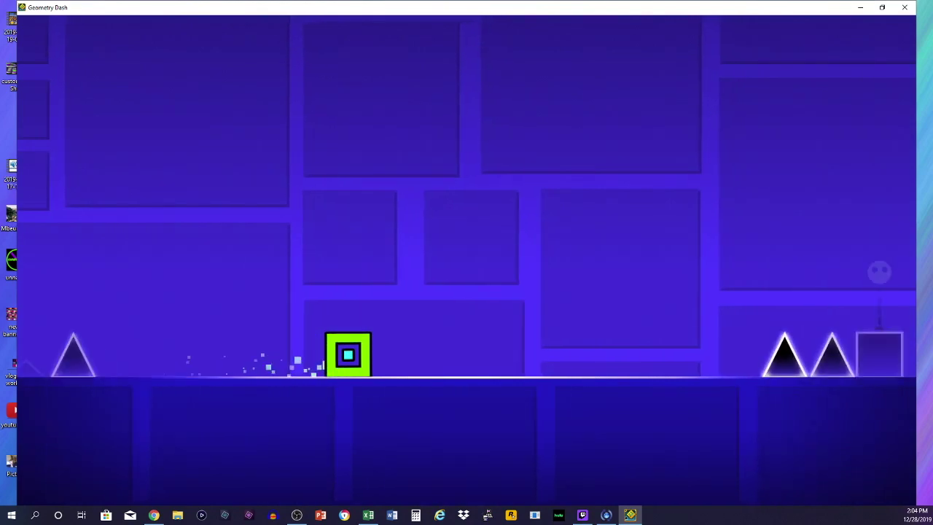
Clear the spikes and pillars, then fly the ship through the spiked corridors.
key("space")
key("space")
key("space")
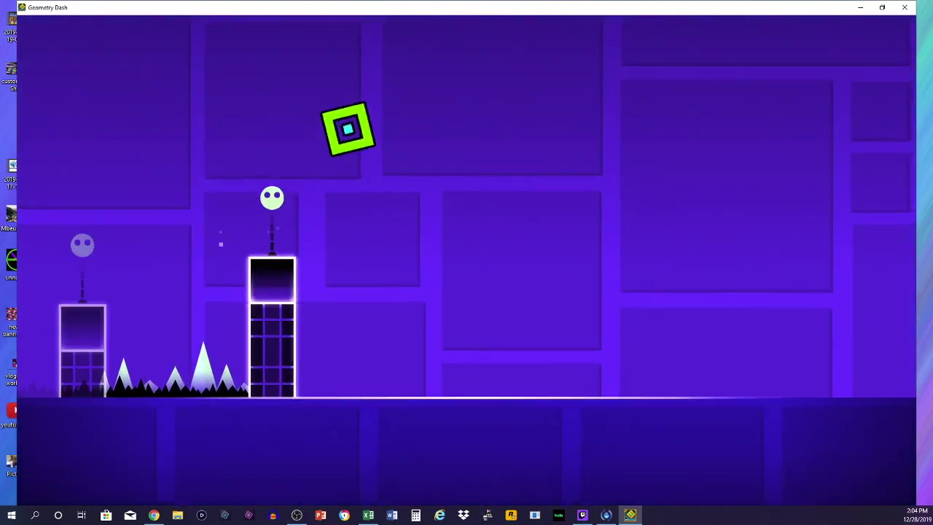
key("space")
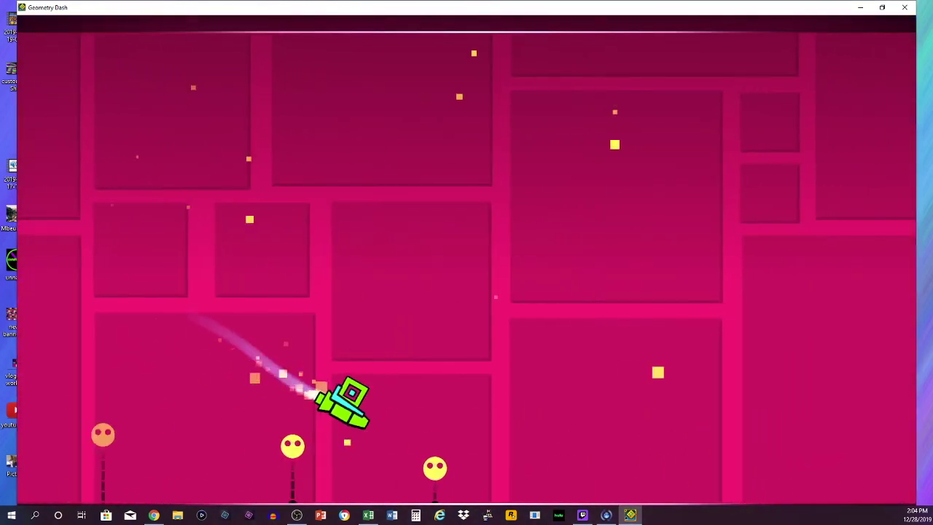
key("space")
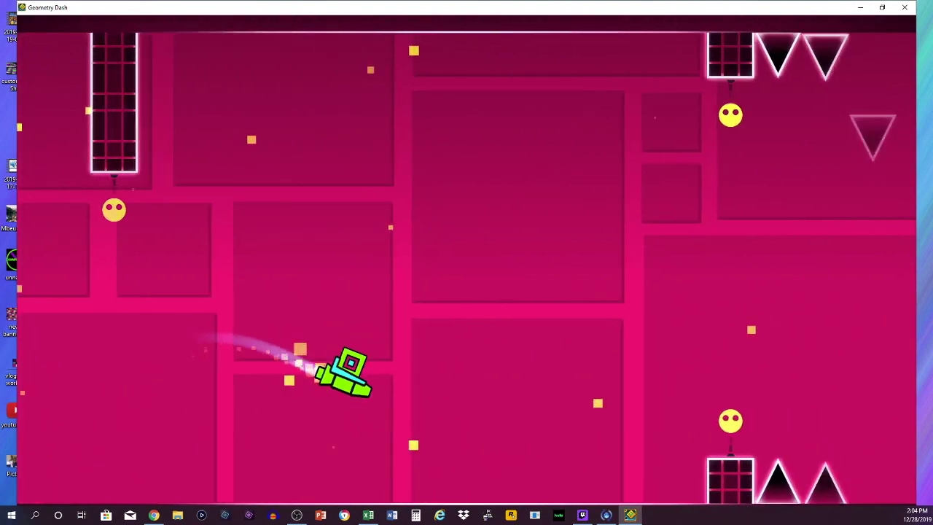
key("space")
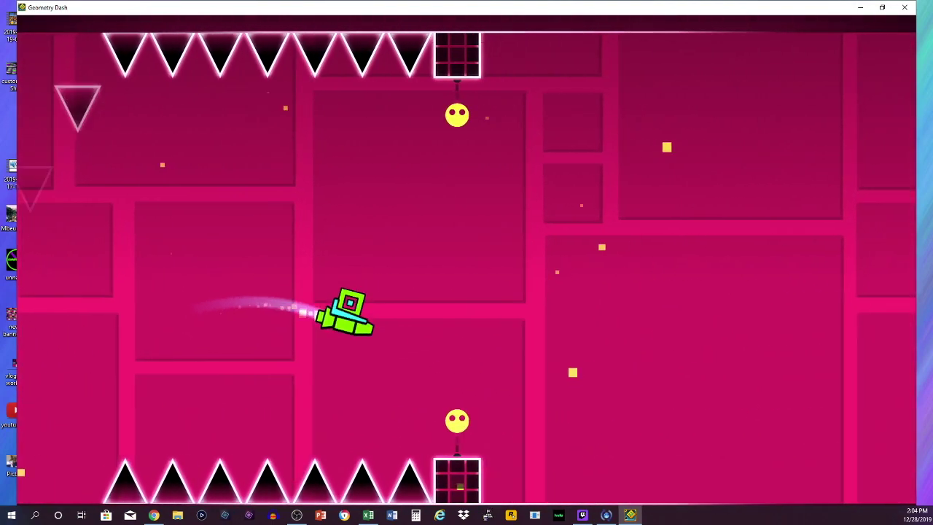
key("space")
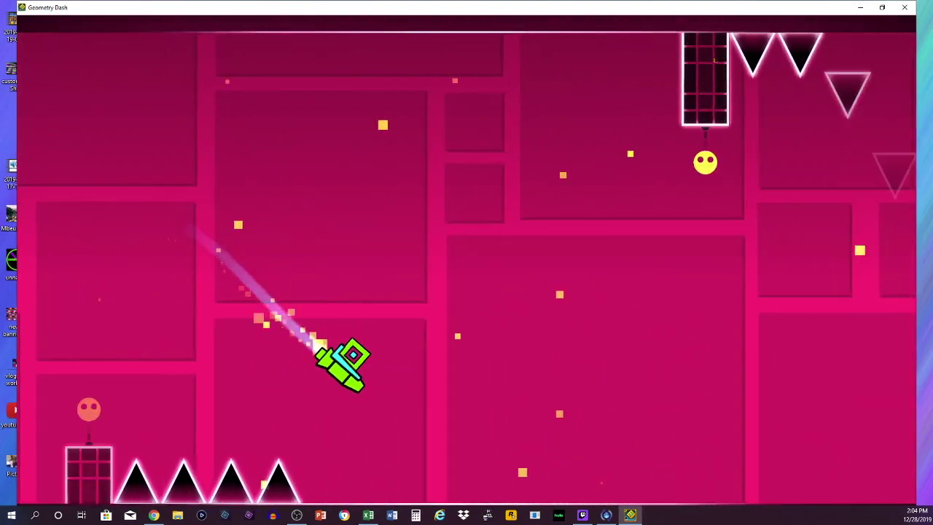
key("space")
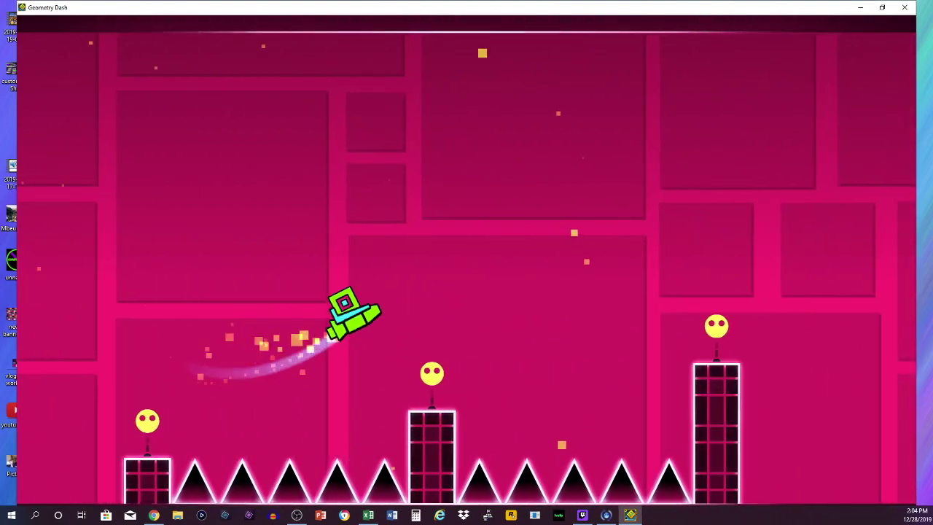
key("space")
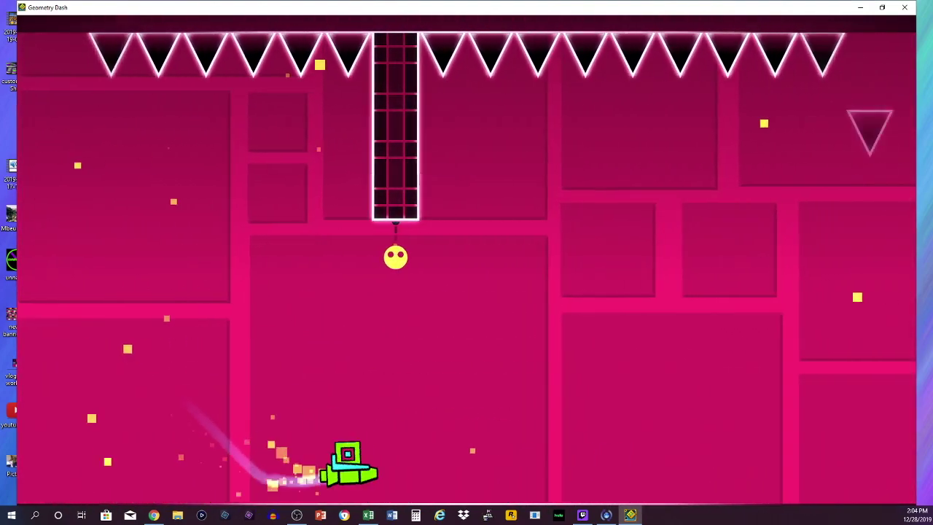
key("space")
key("space")
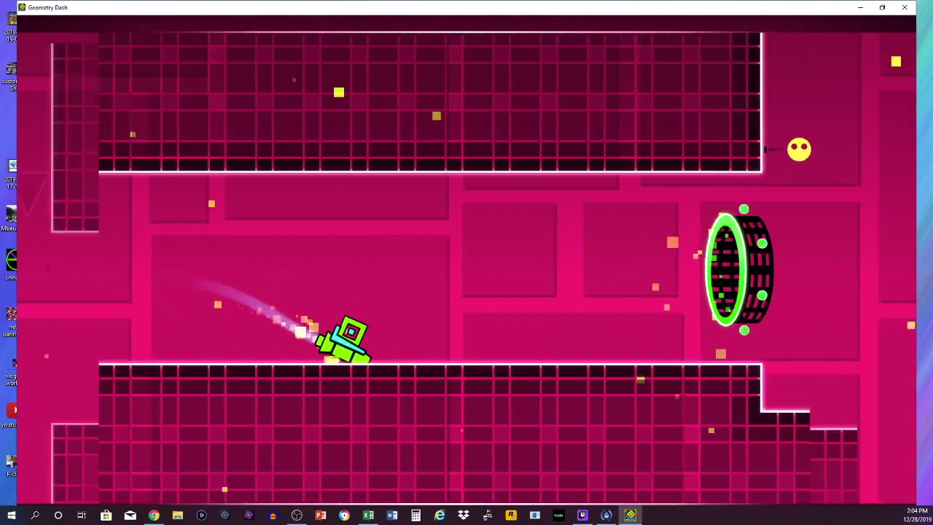
As the cube, cross the pillar staircase and floating platforms, clearing two spike sets.
key("space")
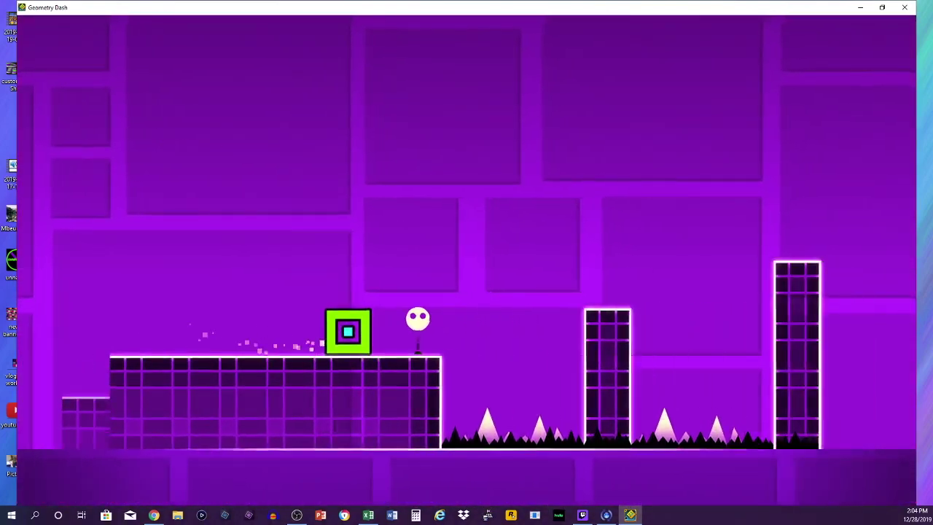
key("space")
key("space")
key("space")
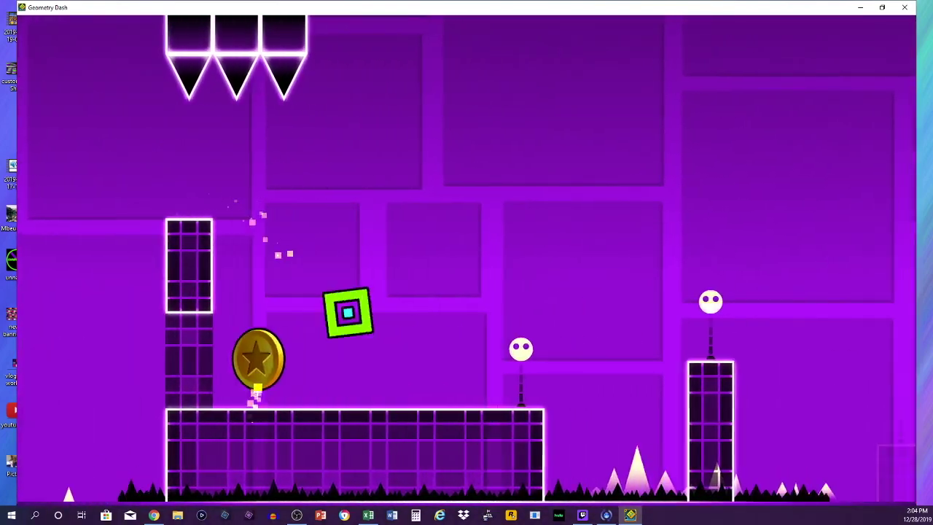
key("space")
key("space")
key("space")
key("space")
key("space")
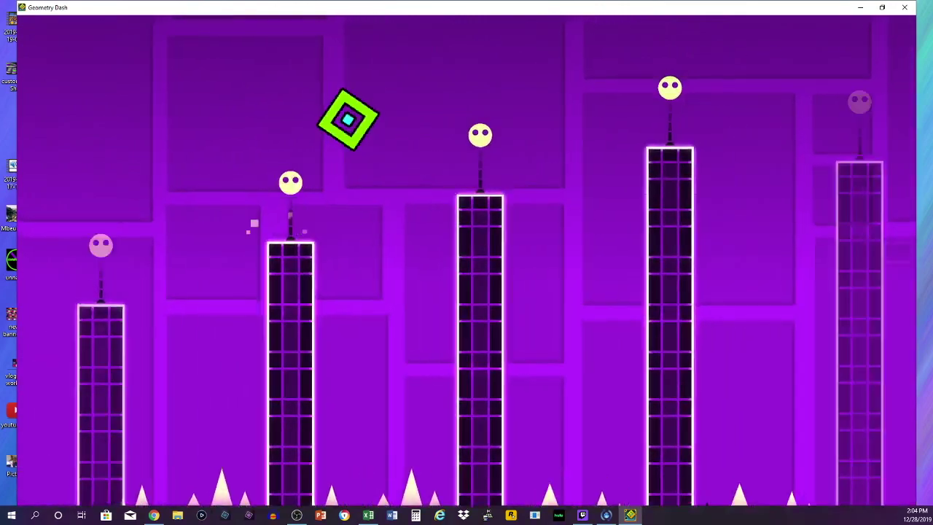
key("space")
key("space")
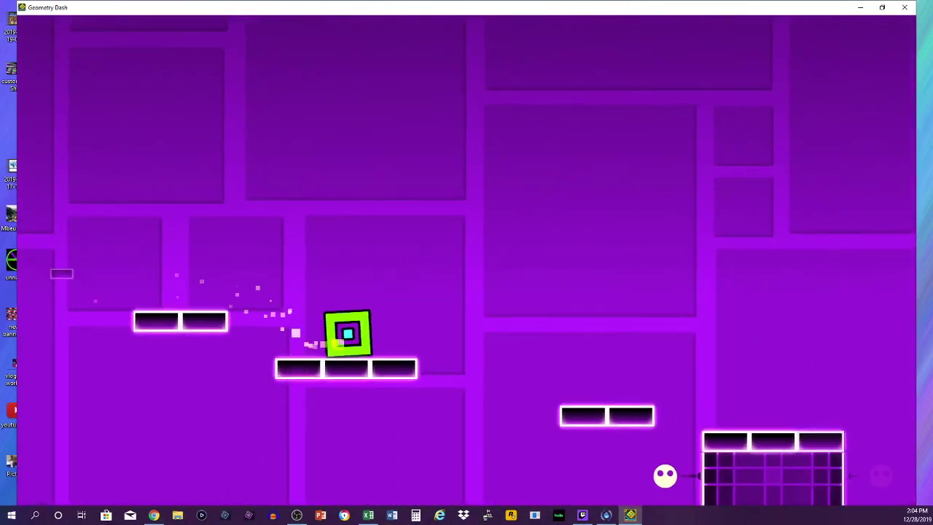
key("space")
key("space")
key("space")
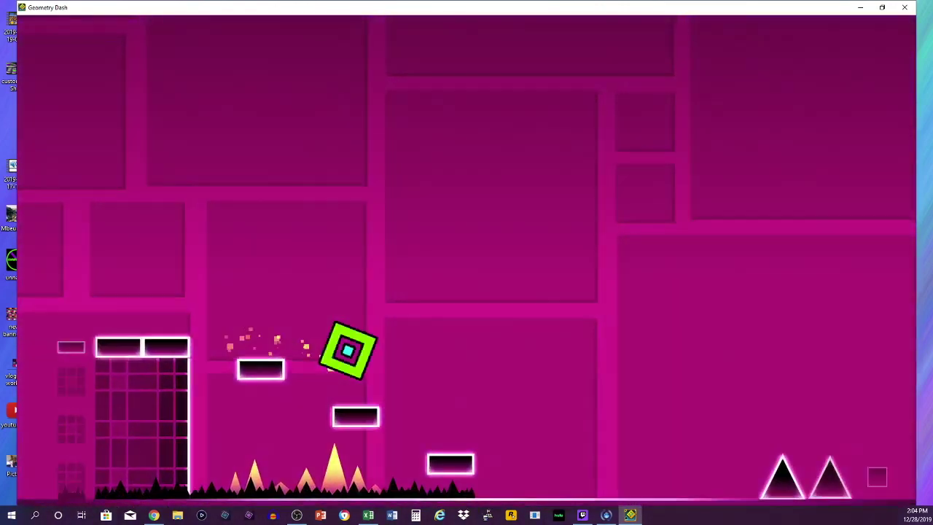
key("space")
key("space")
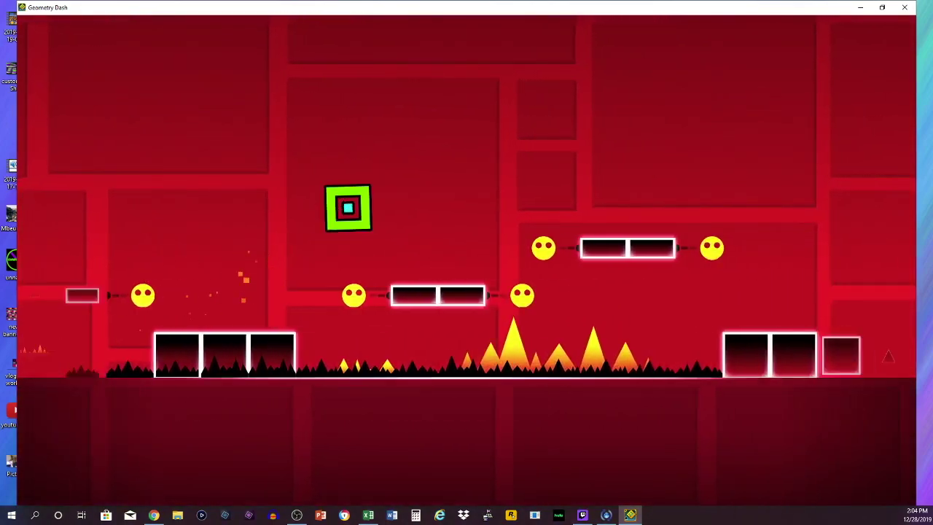
key("space")
key("space")
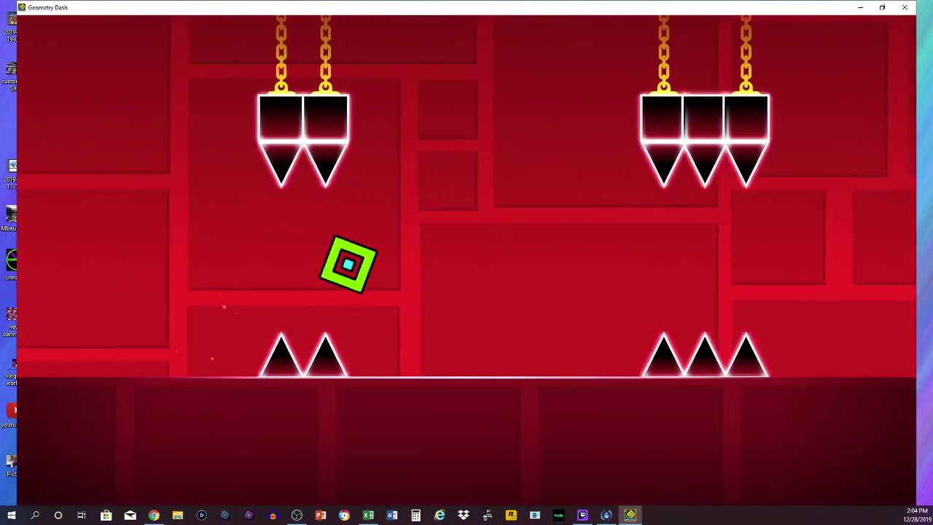
key("space")
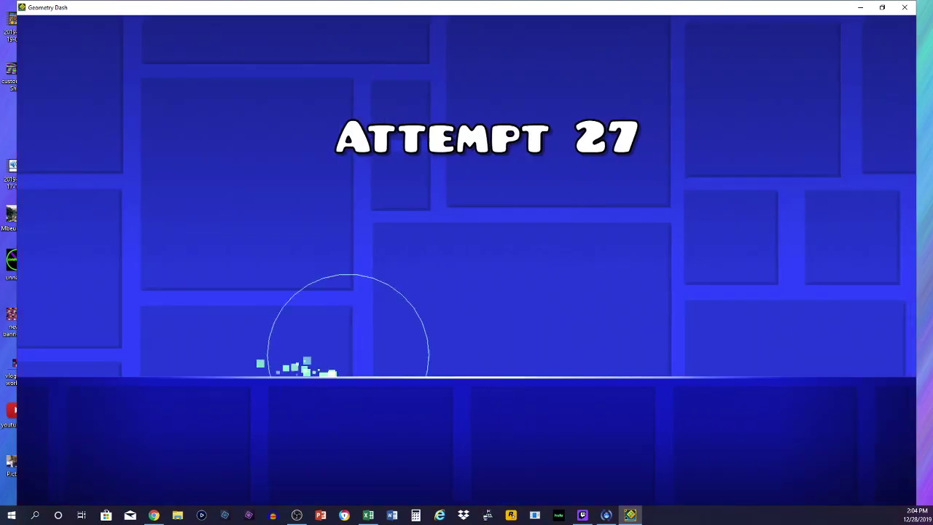
On attempt 27, jump the single and double spikes and climb across the tall blocks.
key("space")
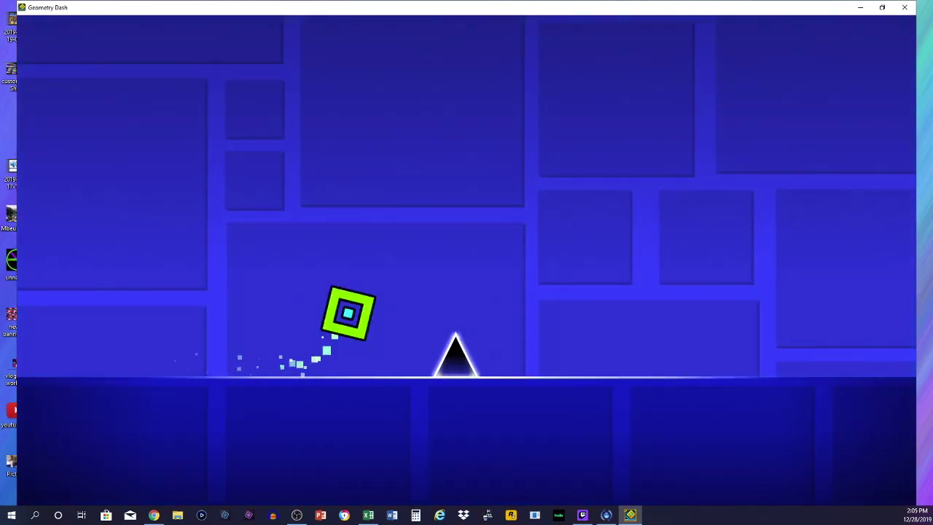
key("space")
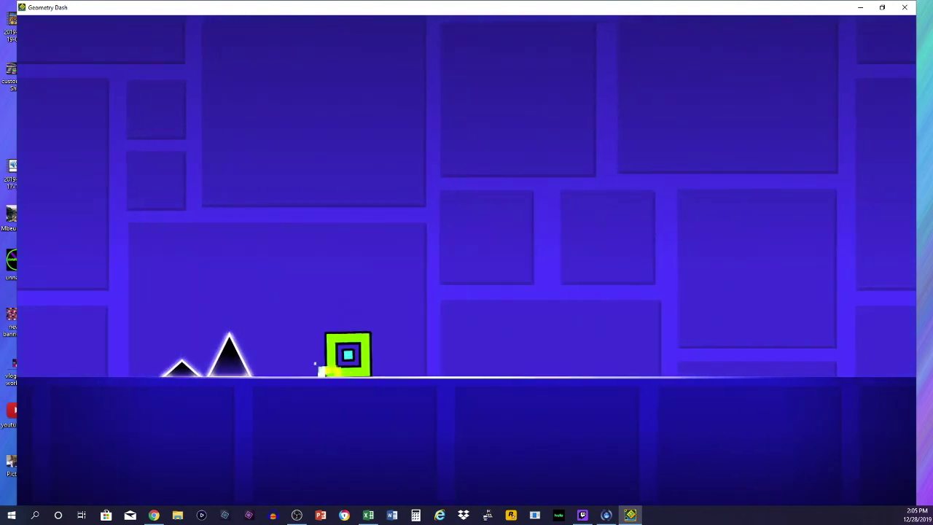
key("space")
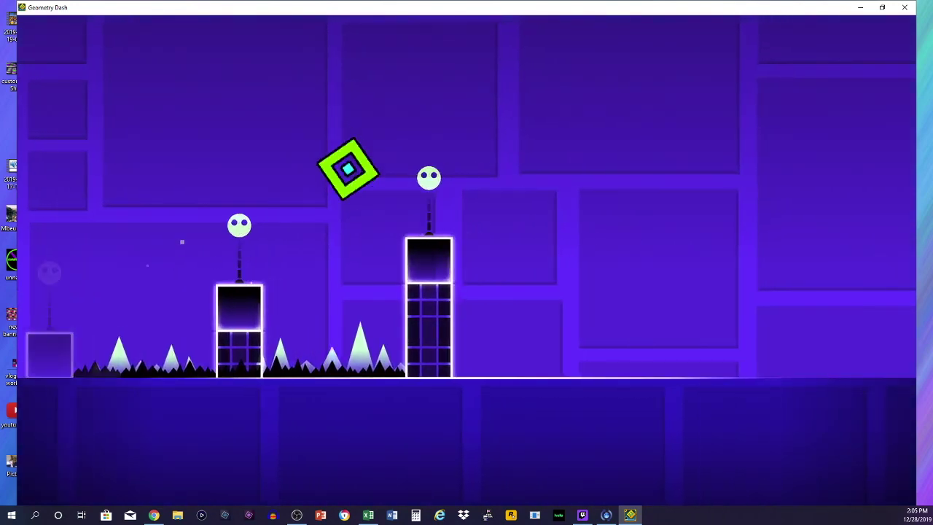
key("space")
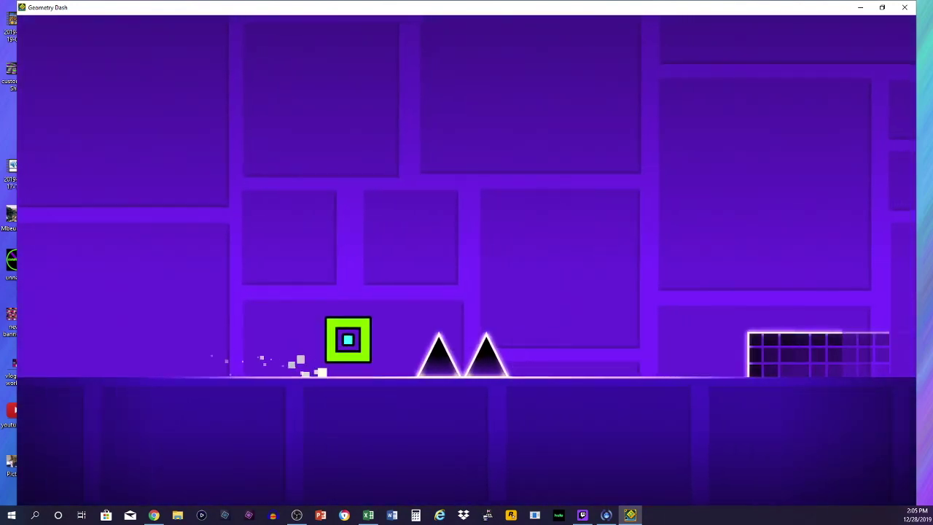
key("space")
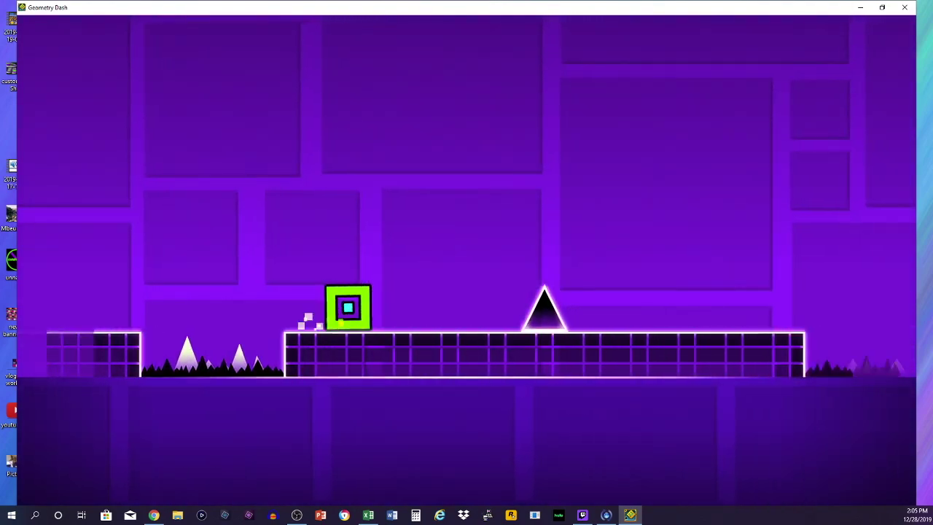
key("space")
key("space")
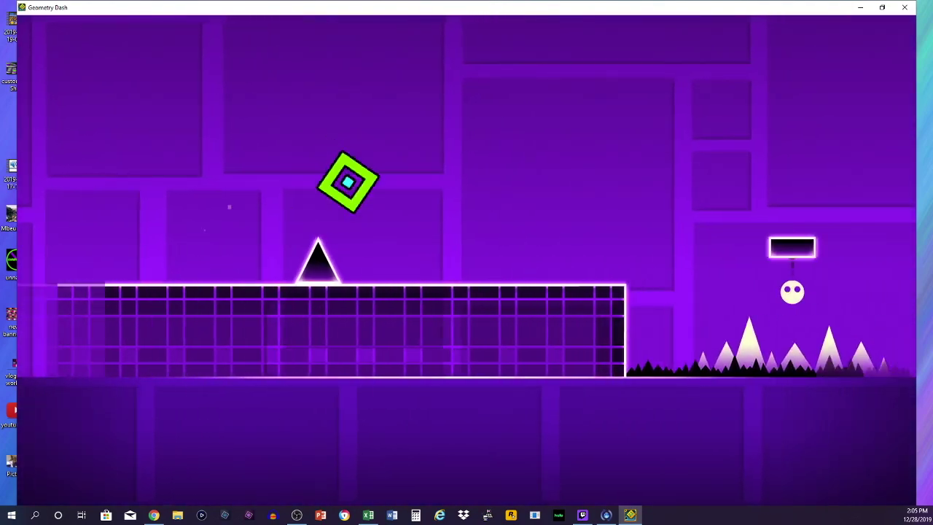
Bounce across the white orbs, climb the small platforms, then pause to reveal the 87% best.
key("space")
key("space")
key("space")
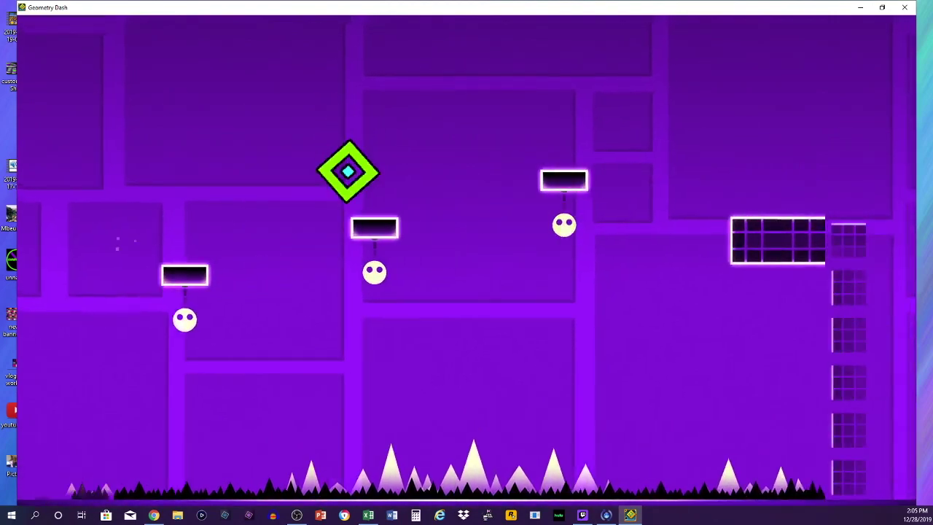
key("space")
key("space")
key("space")
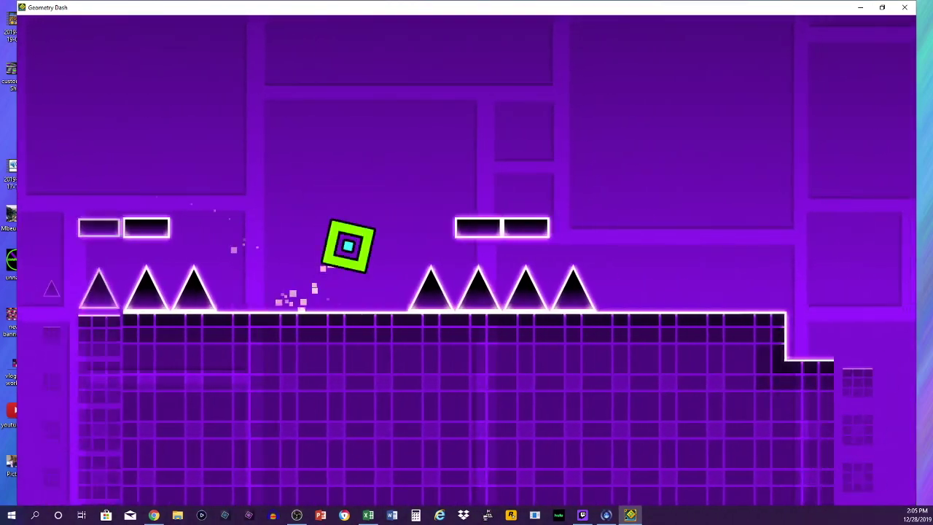
key("space")
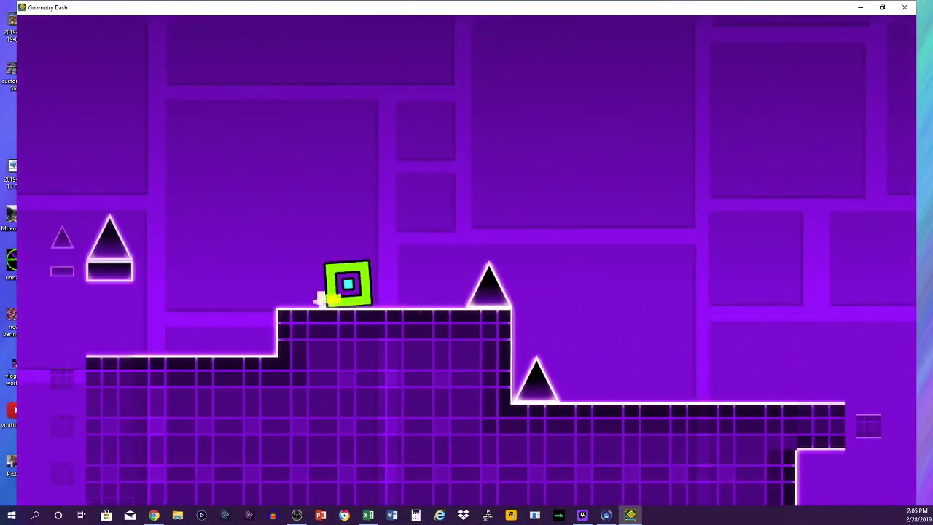
key("space")
key("space")
key("space")
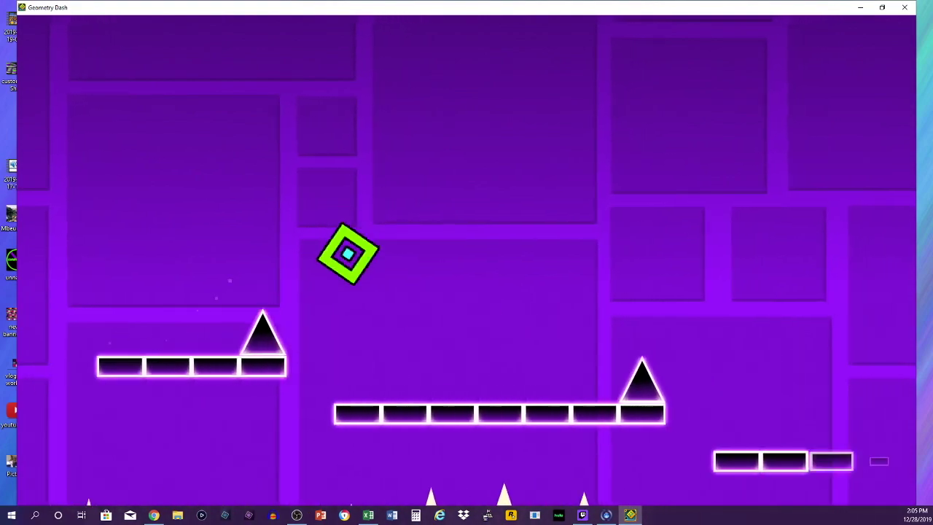
key("space")
key("space")
key("space")
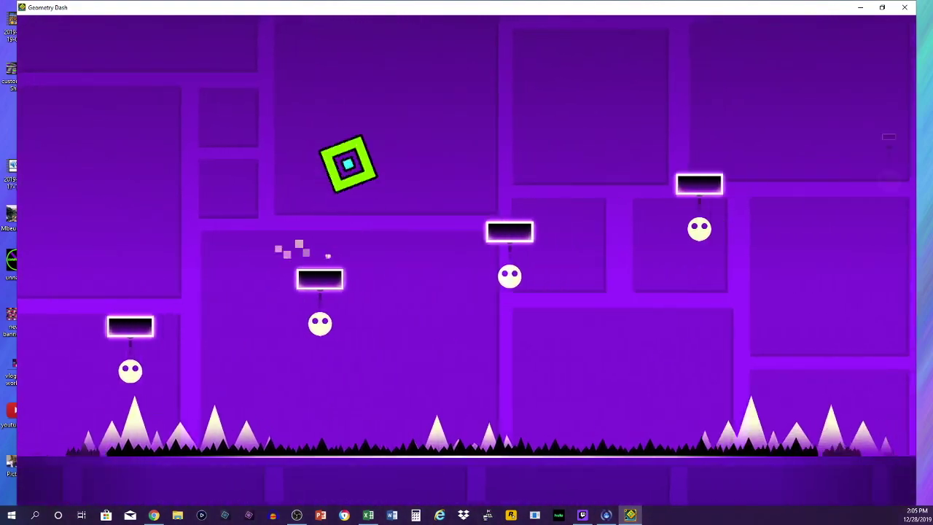
key("space")
key("space")
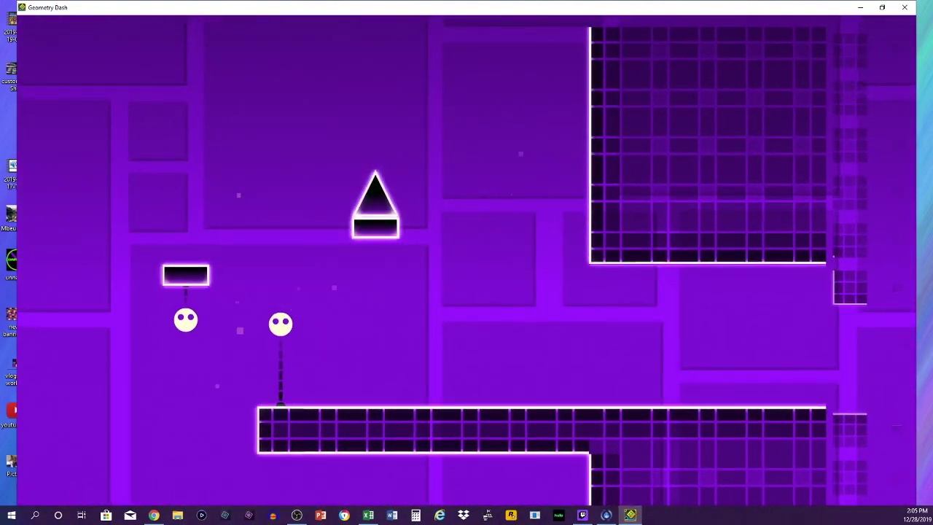
key("Escape")
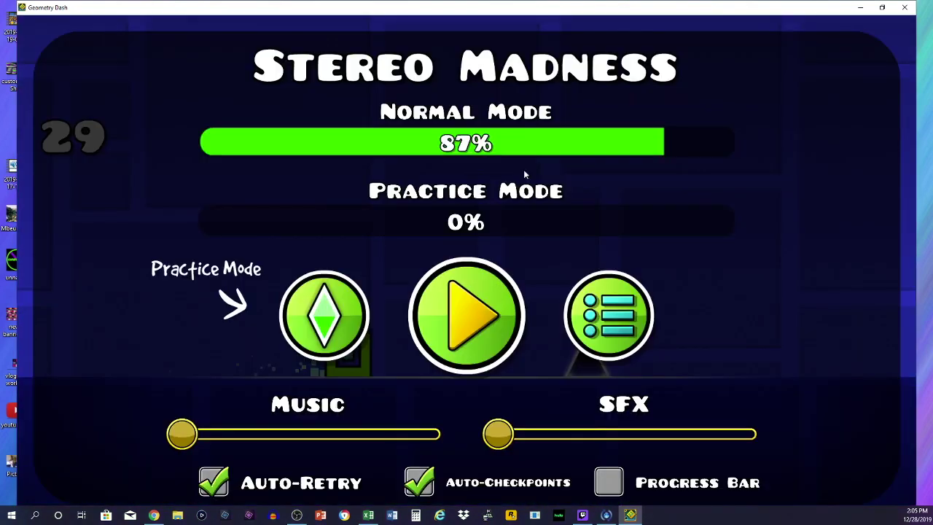